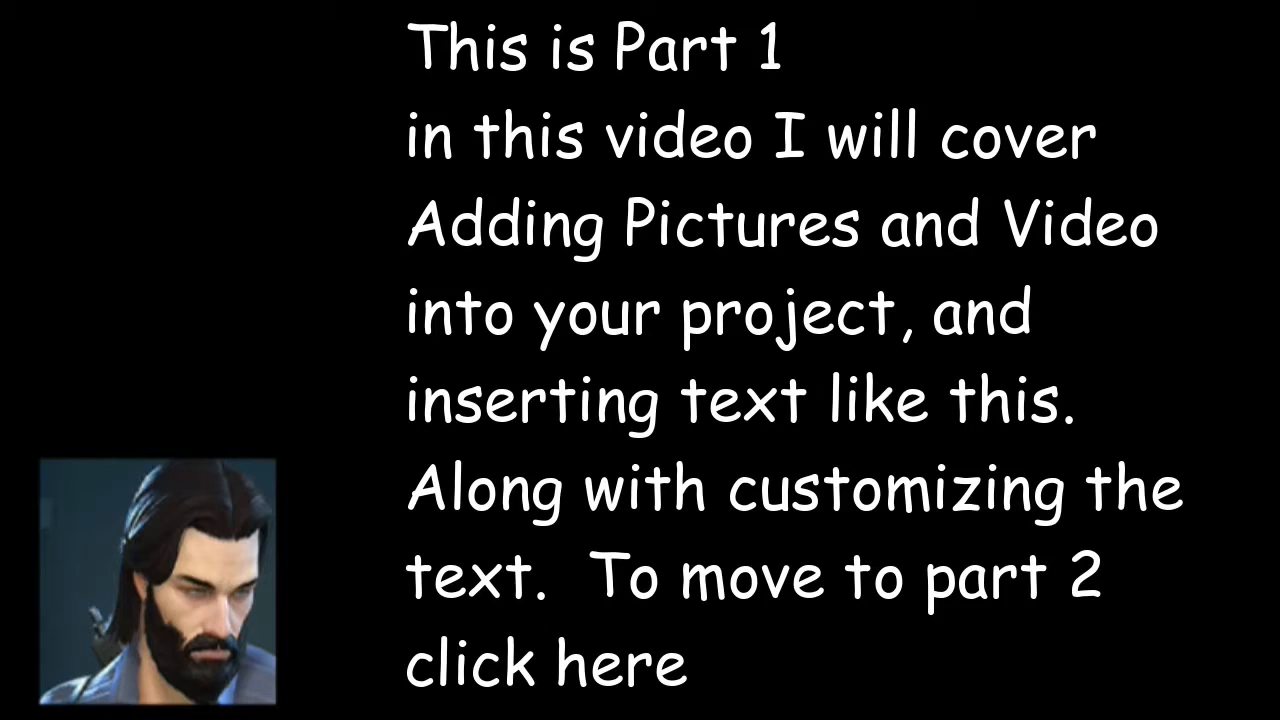
# Step: Launch Wondershare Video Editor and start a new movie in Full Feature Mode
pyautogui.doubleClick(897, 556)
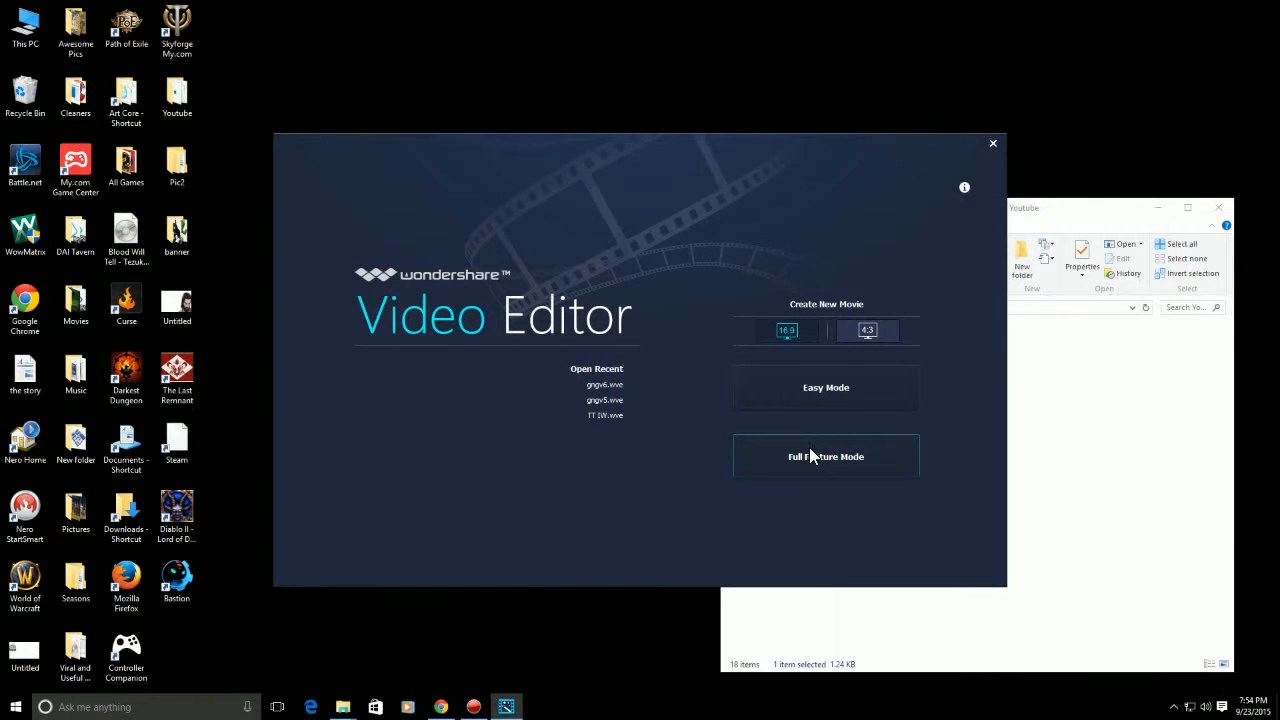
pyautogui.click(812, 452)
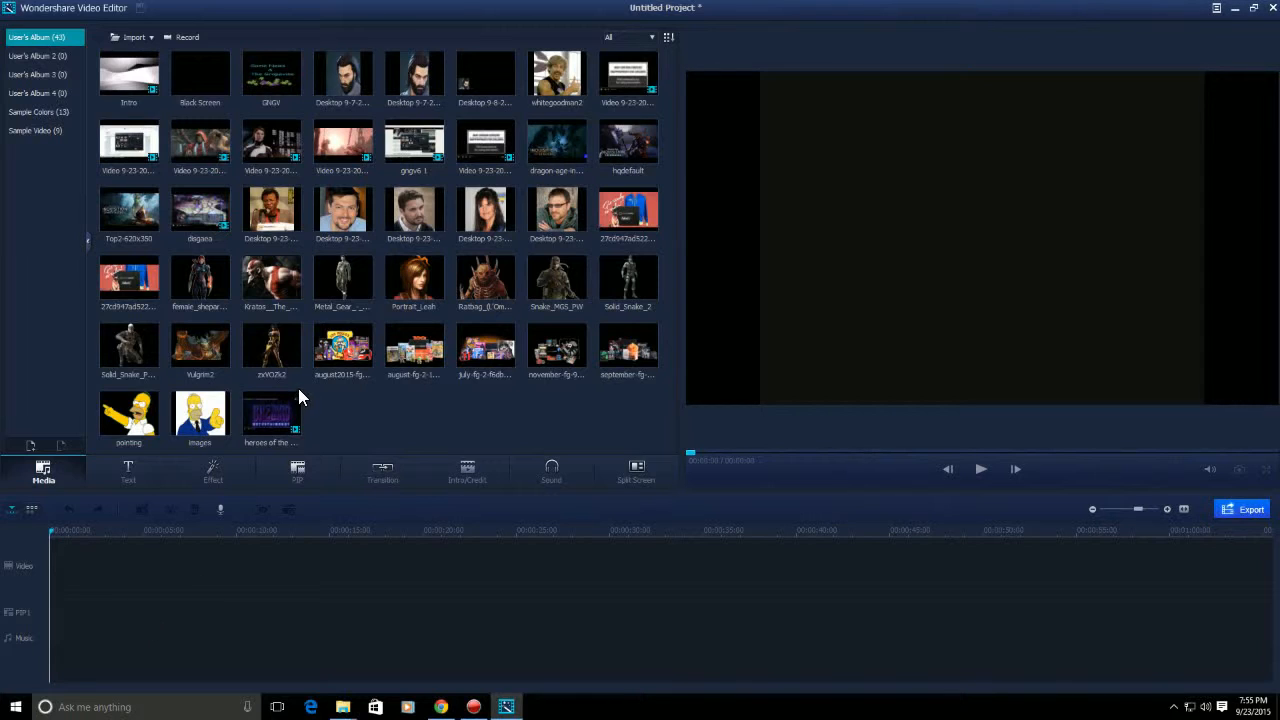
# Step: Add the Intro clip to the start of the video track and play back its opening seconds
pyautogui.click(141, 84)
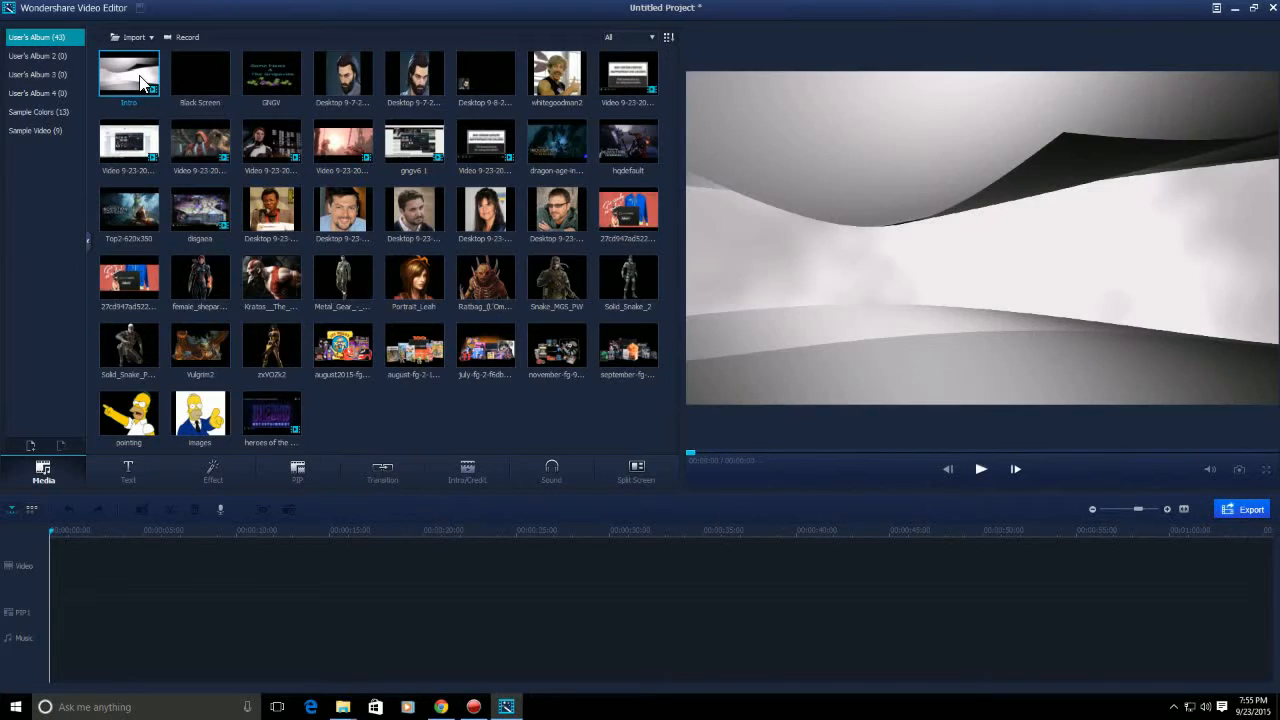
pyautogui.moveTo(139, 75); pyautogui.dragTo(82, 571)
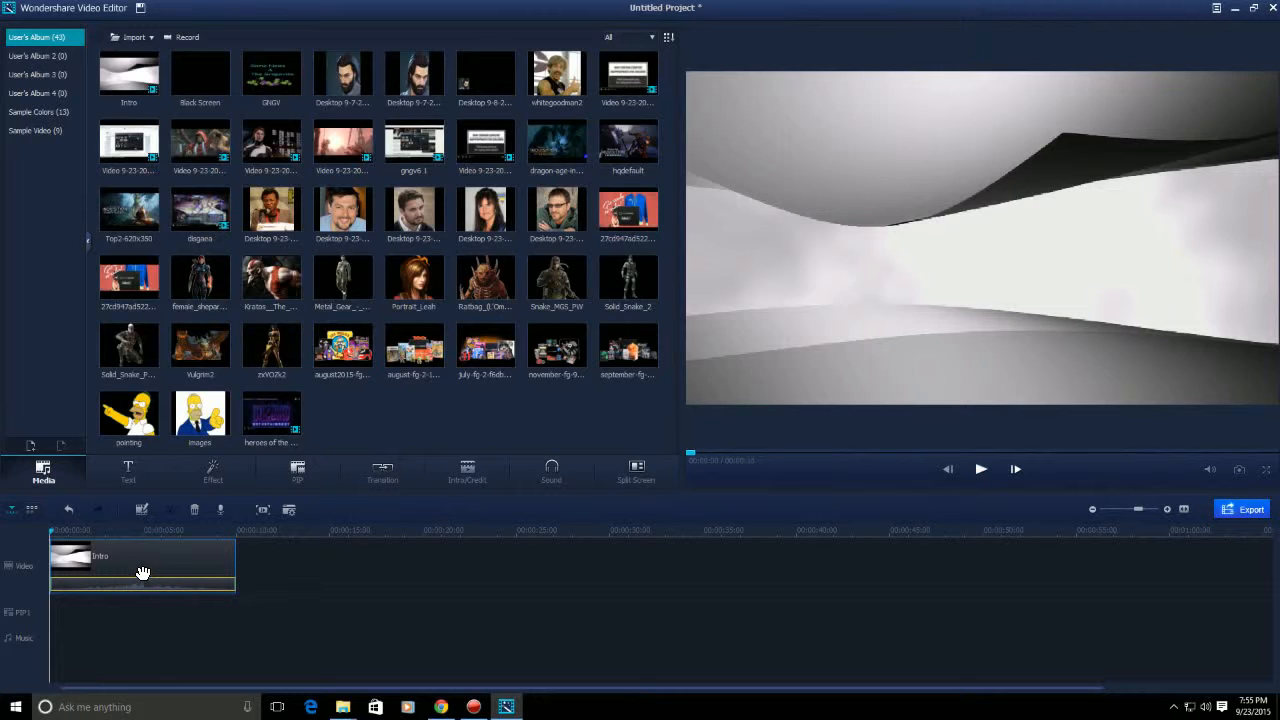
pyautogui.press('space')
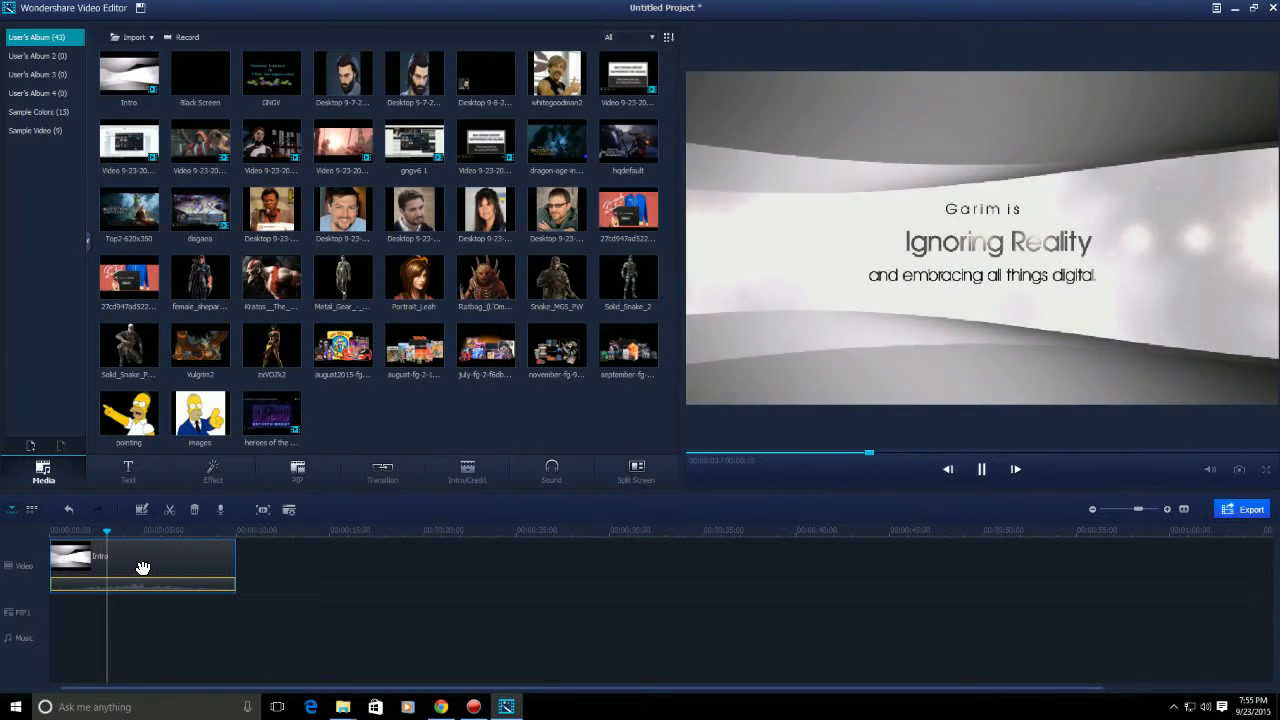
pyautogui.press('space')
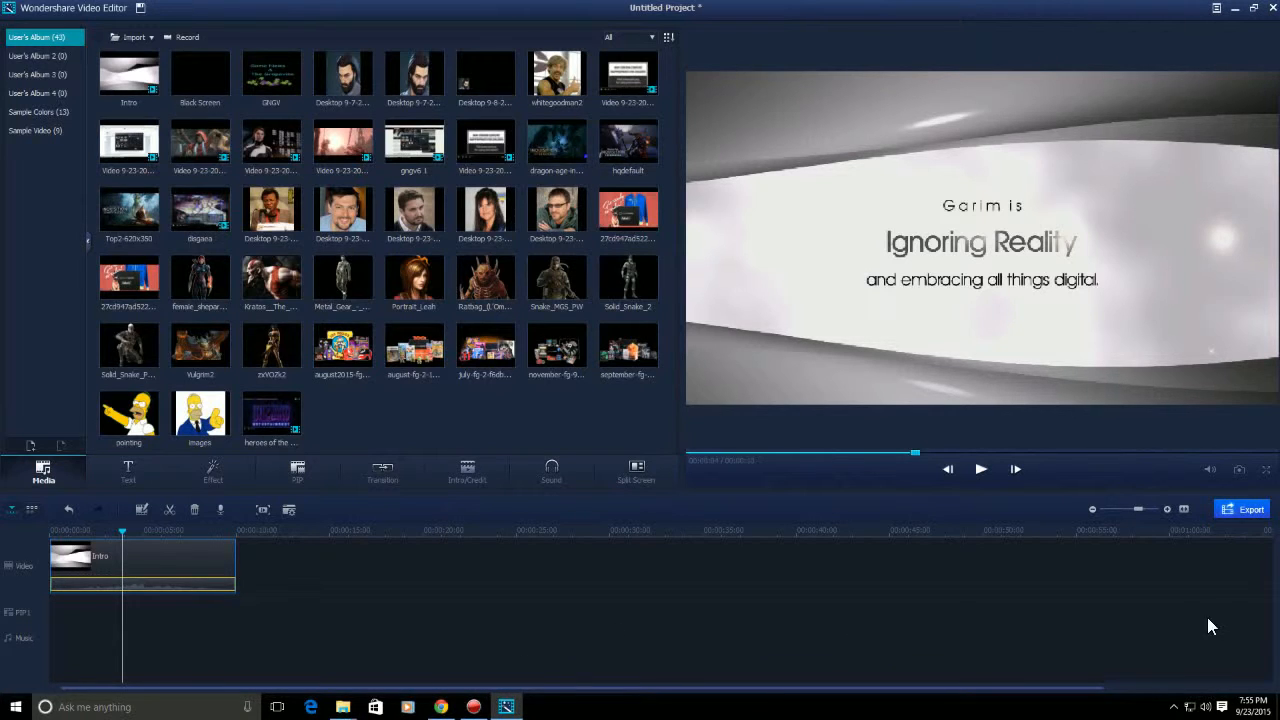
# Step: Detach the Intro clip's audio onto its own track and play back part of the timeline
pyautogui.click(1248, 517)
pyautogui.click(237, 534)
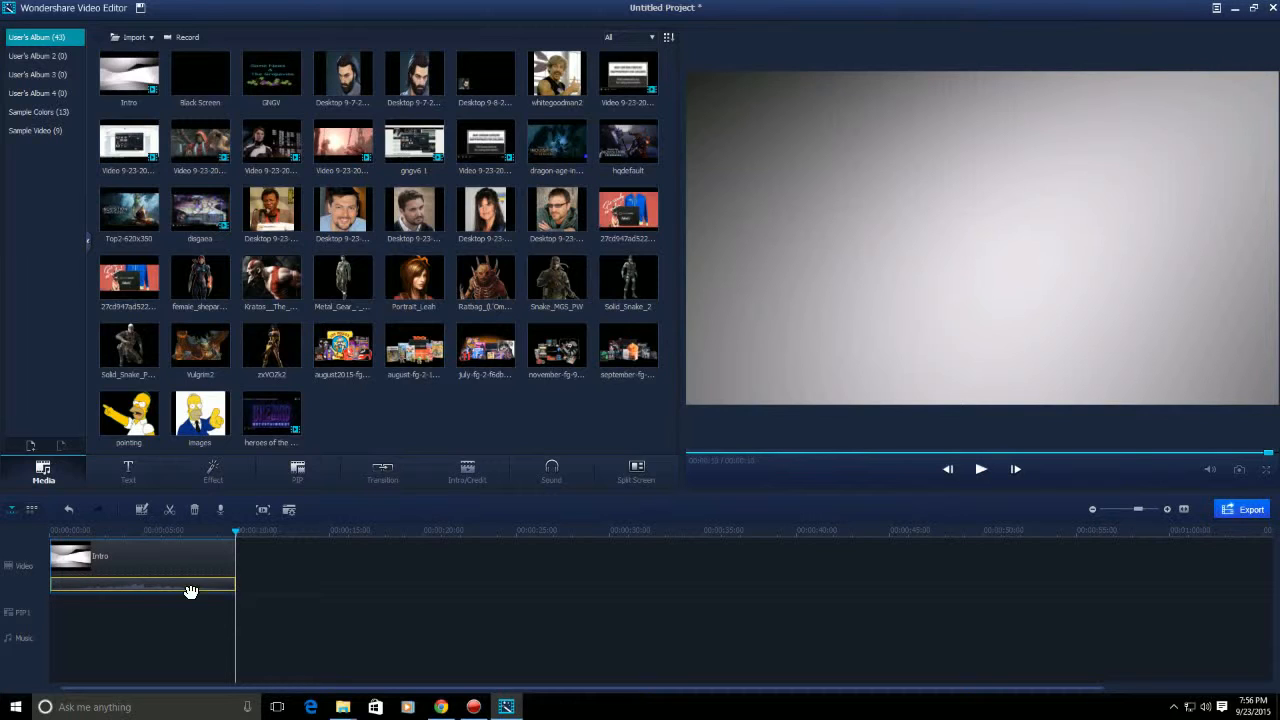
pyautogui.rightClick(134, 588)
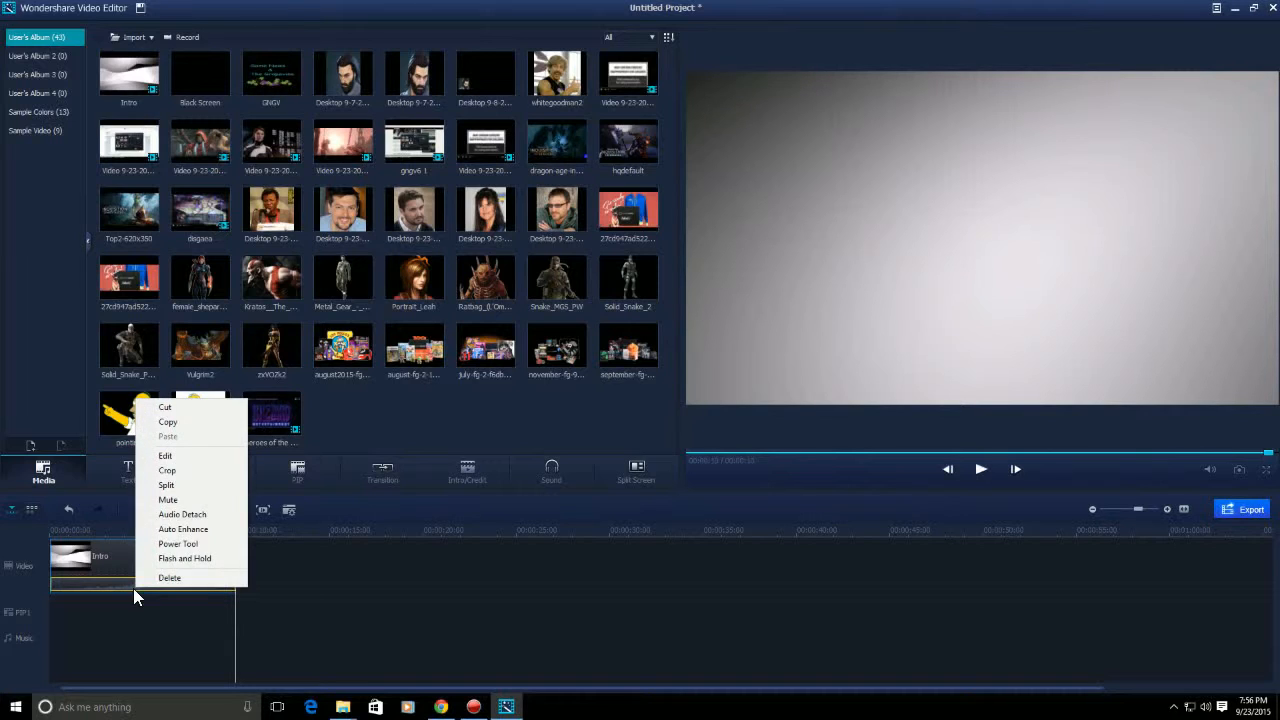
pyautogui.click(218, 513)
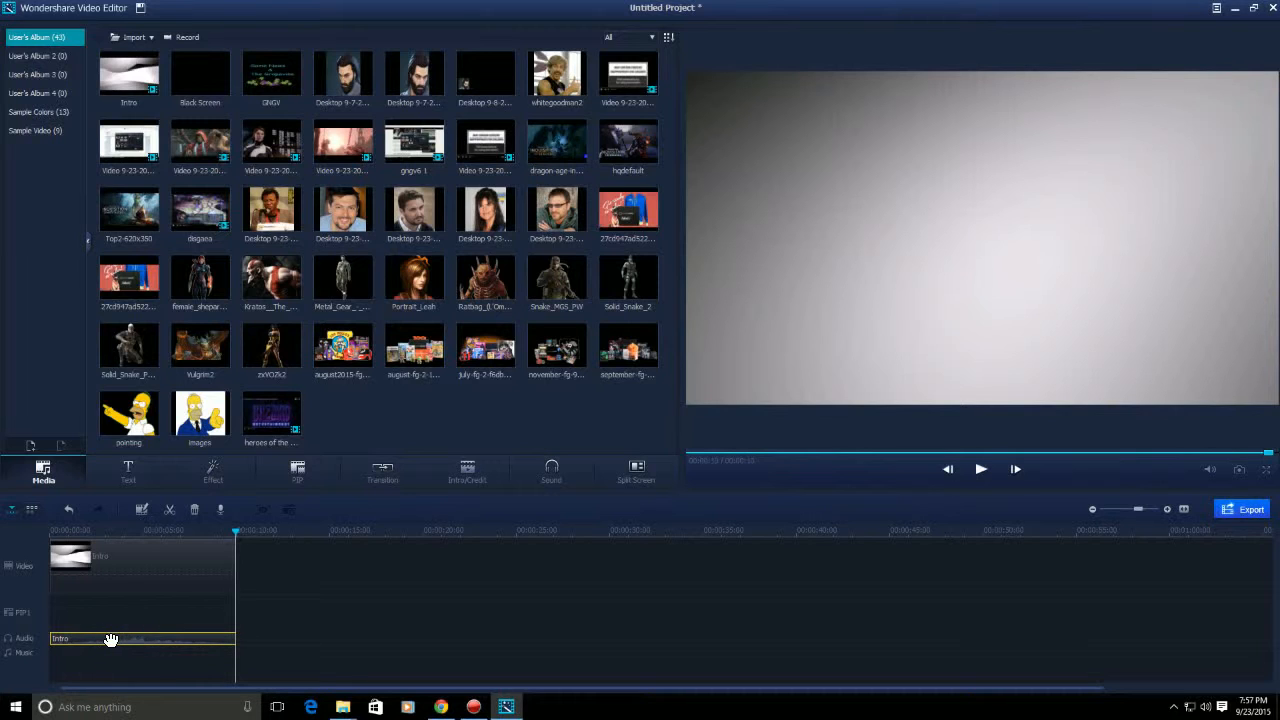
pyautogui.click(114, 534)
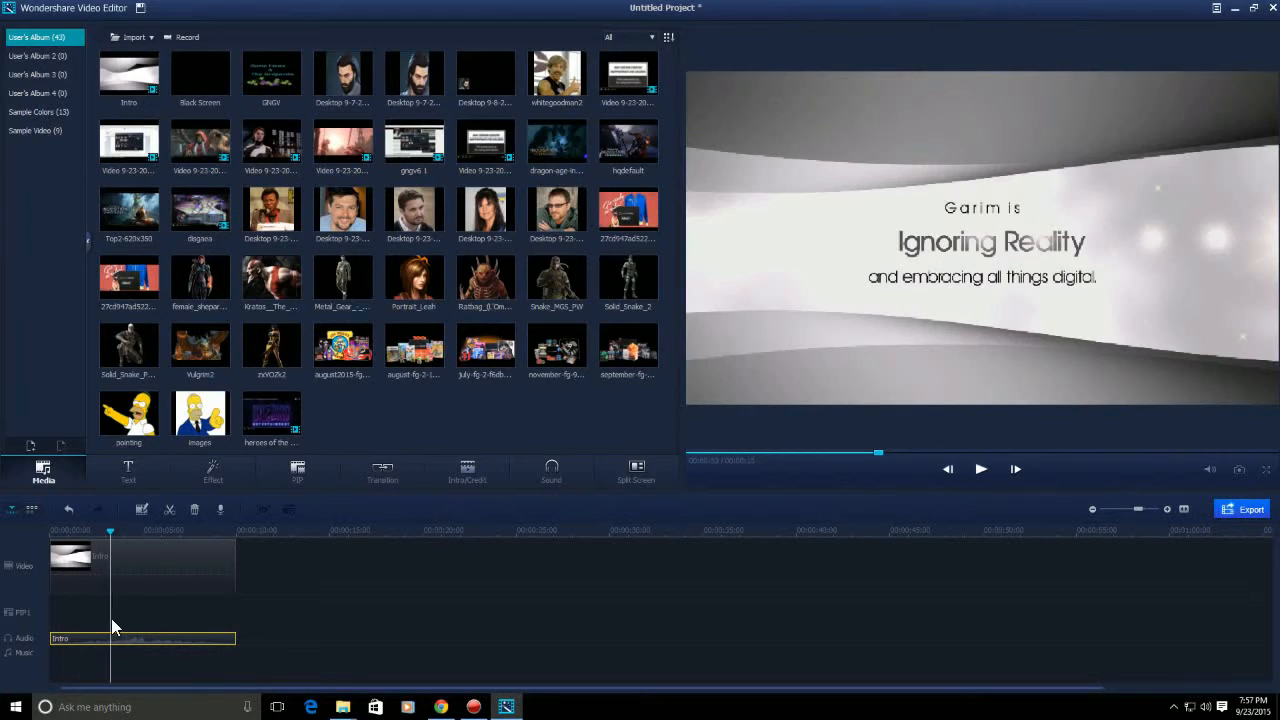
pyautogui.press('space')
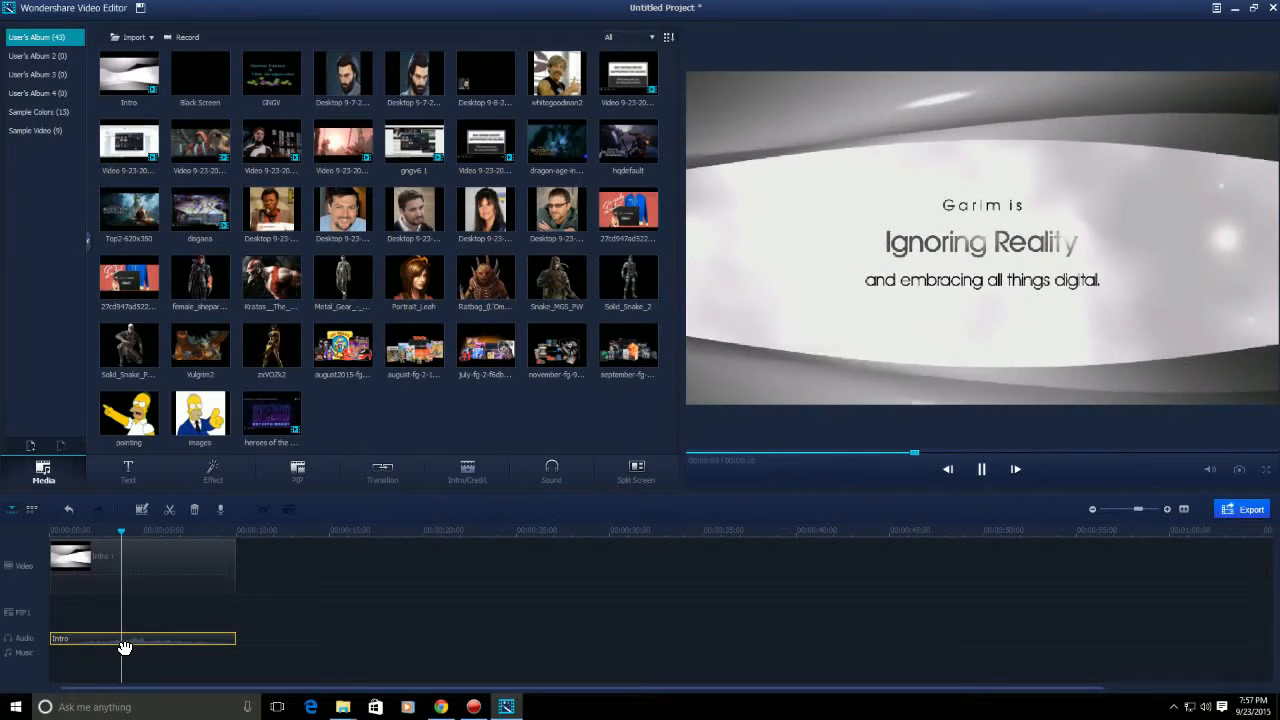
pyautogui.press('space')
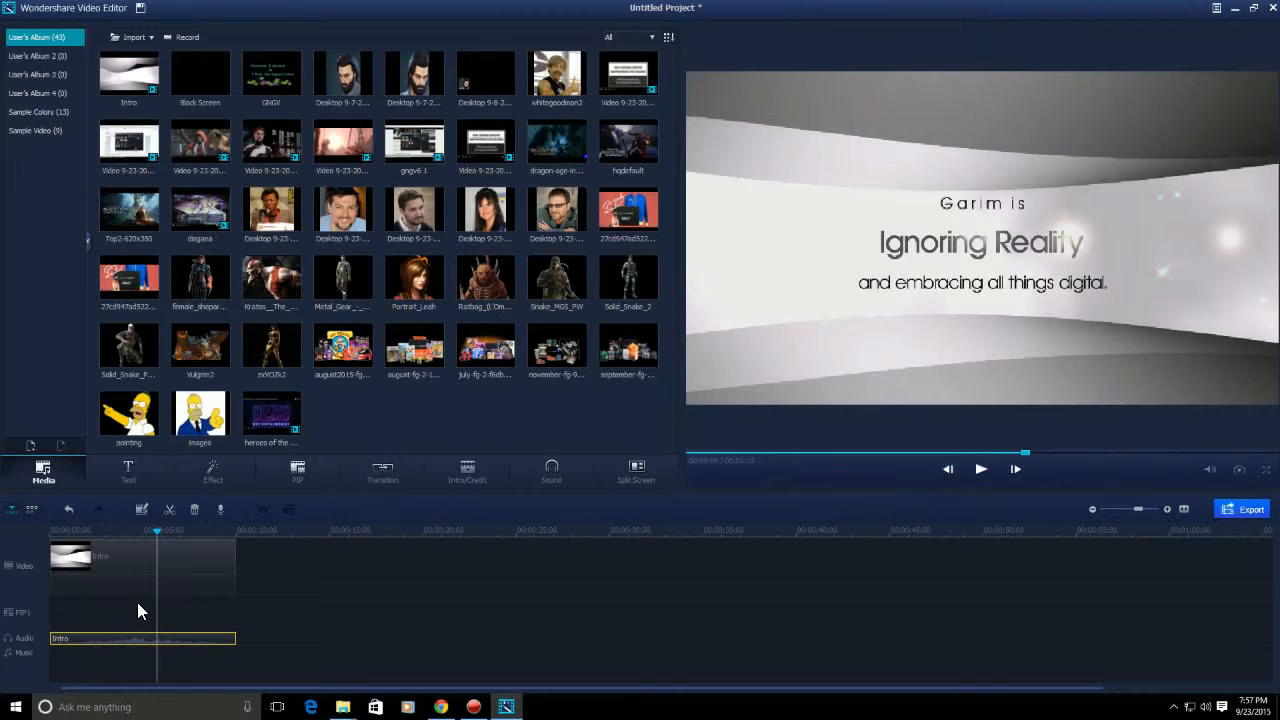
# Step: Split the Intro video clip at about 2 seconds and again at about 5.5 seconds
pyautogui.click(87, 529)
pyautogui.click(118, 567)
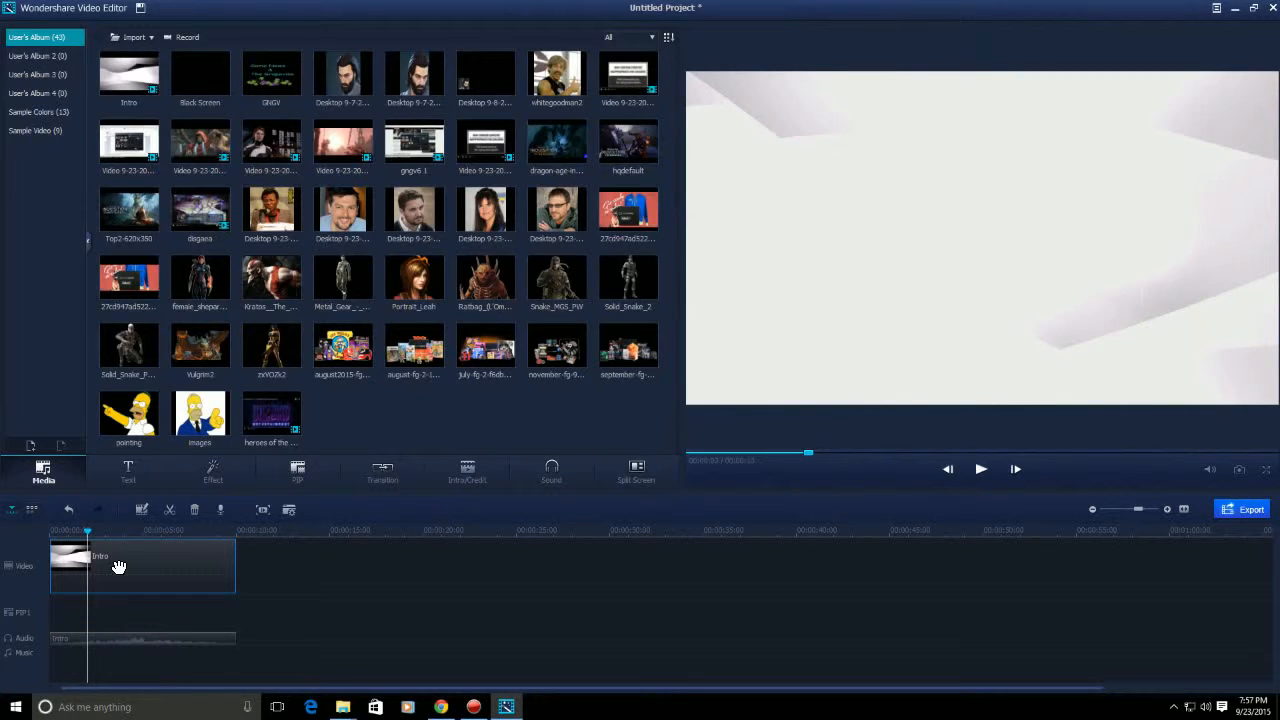
pyautogui.click(170, 510)
pyautogui.click(152, 531)
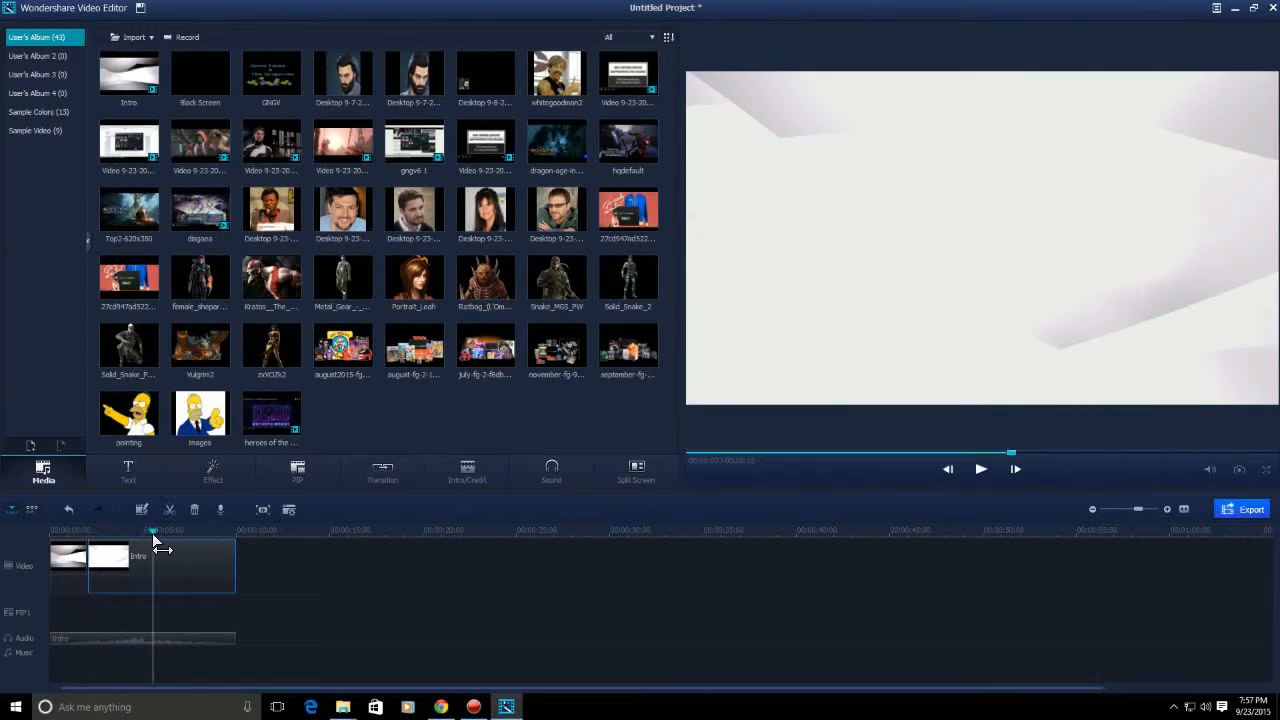
pyautogui.click(169, 511)
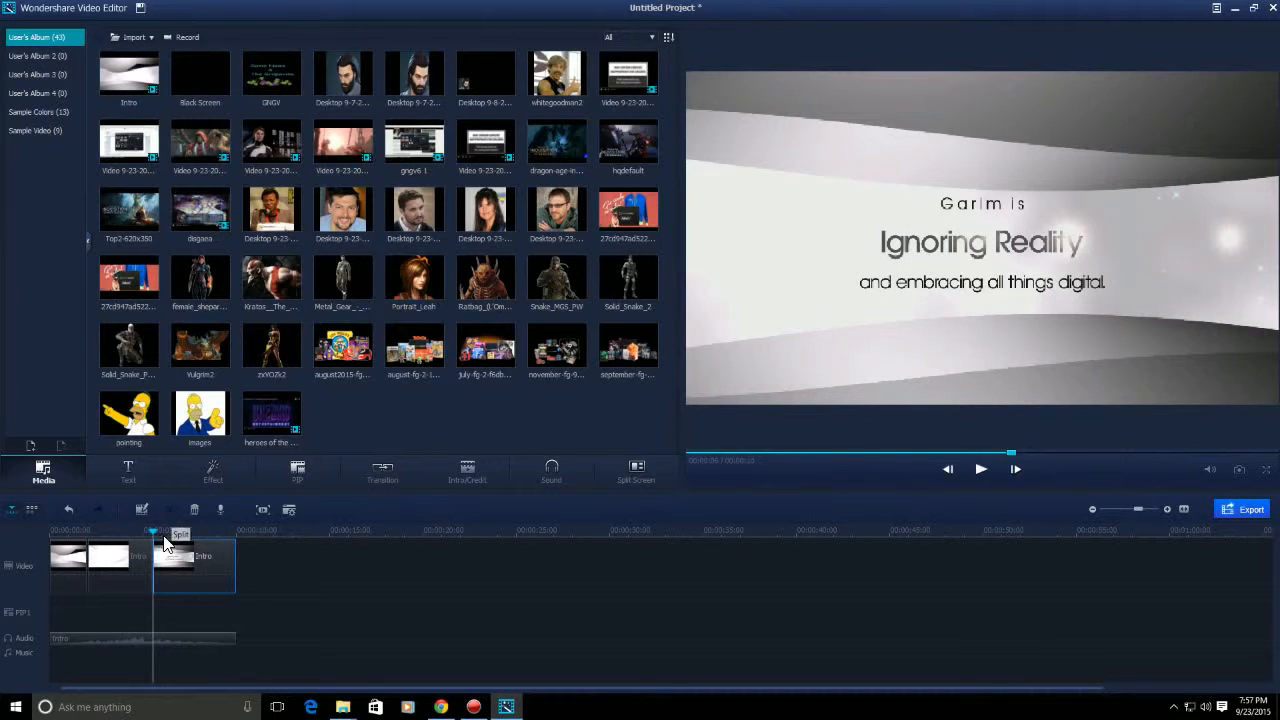
# Step: Delete the middle segment of the split Intro video and play the shortened sequence from the start
pyautogui.click(130, 577)
pyautogui.rightClick(134, 574)
pyautogui.click(150, 567)
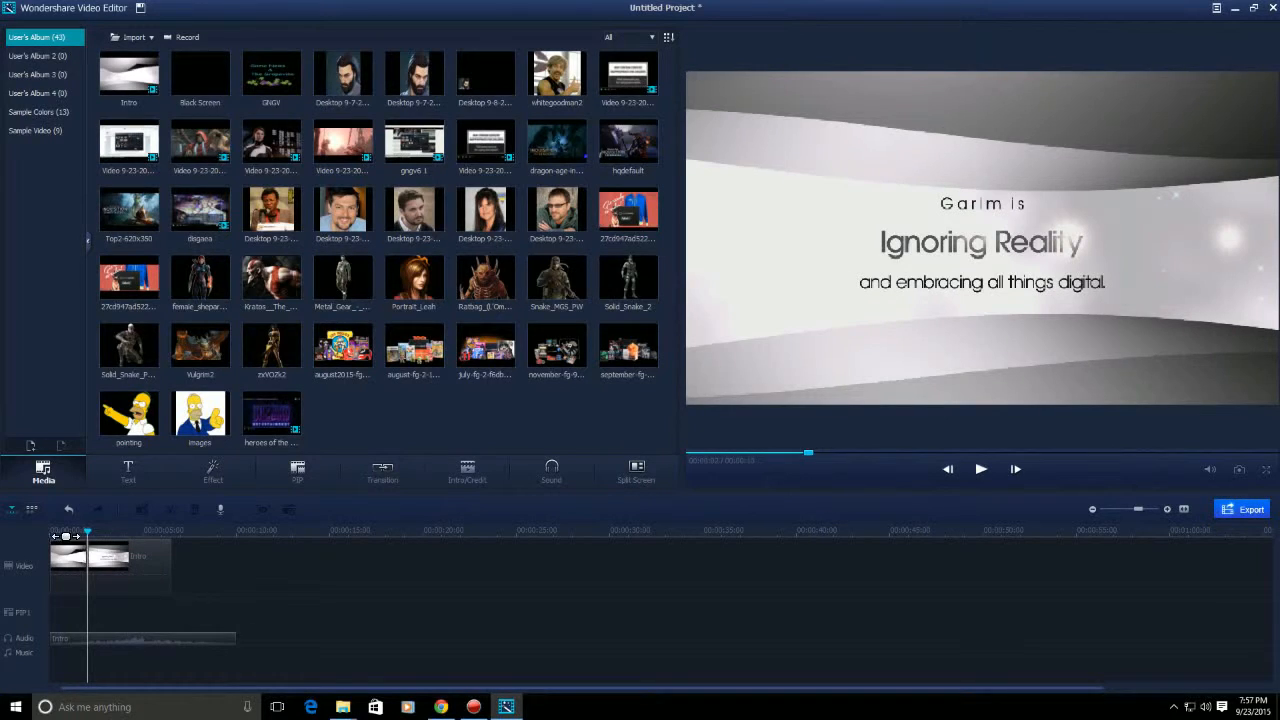
pyautogui.moveTo(66, 536); pyautogui.dragTo(57, 536)
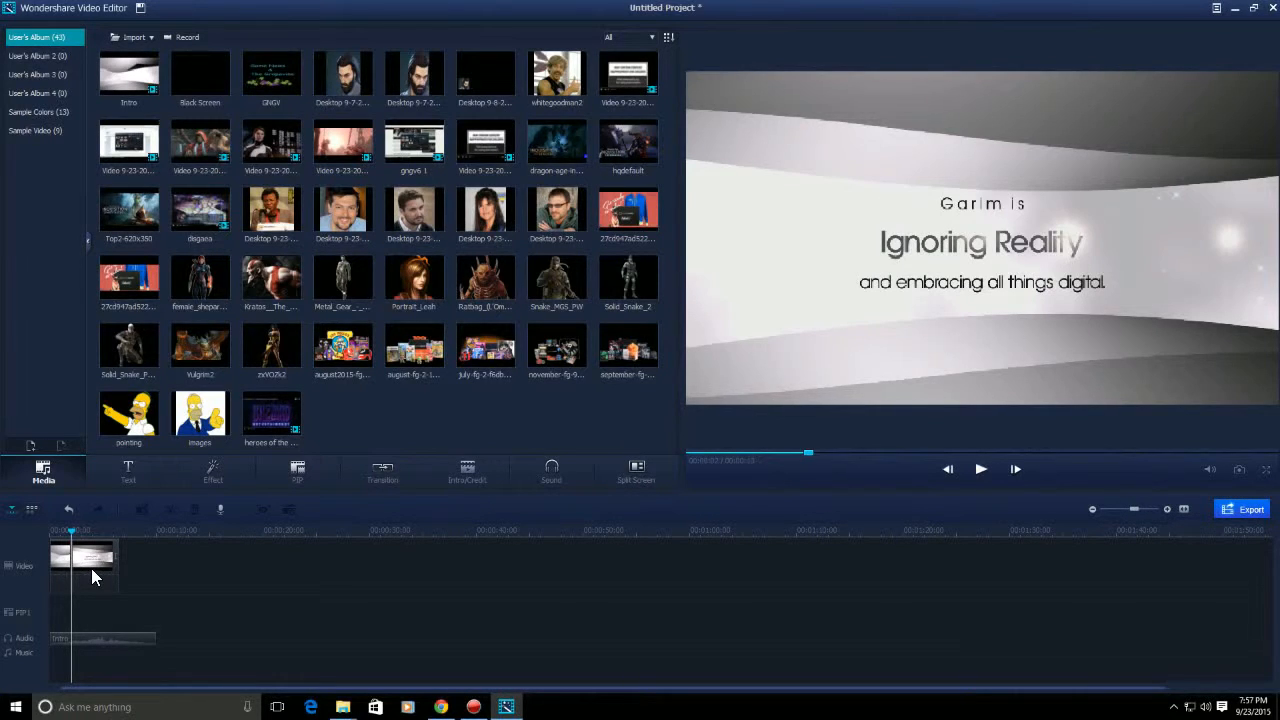
pyautogui.click(52, 533)
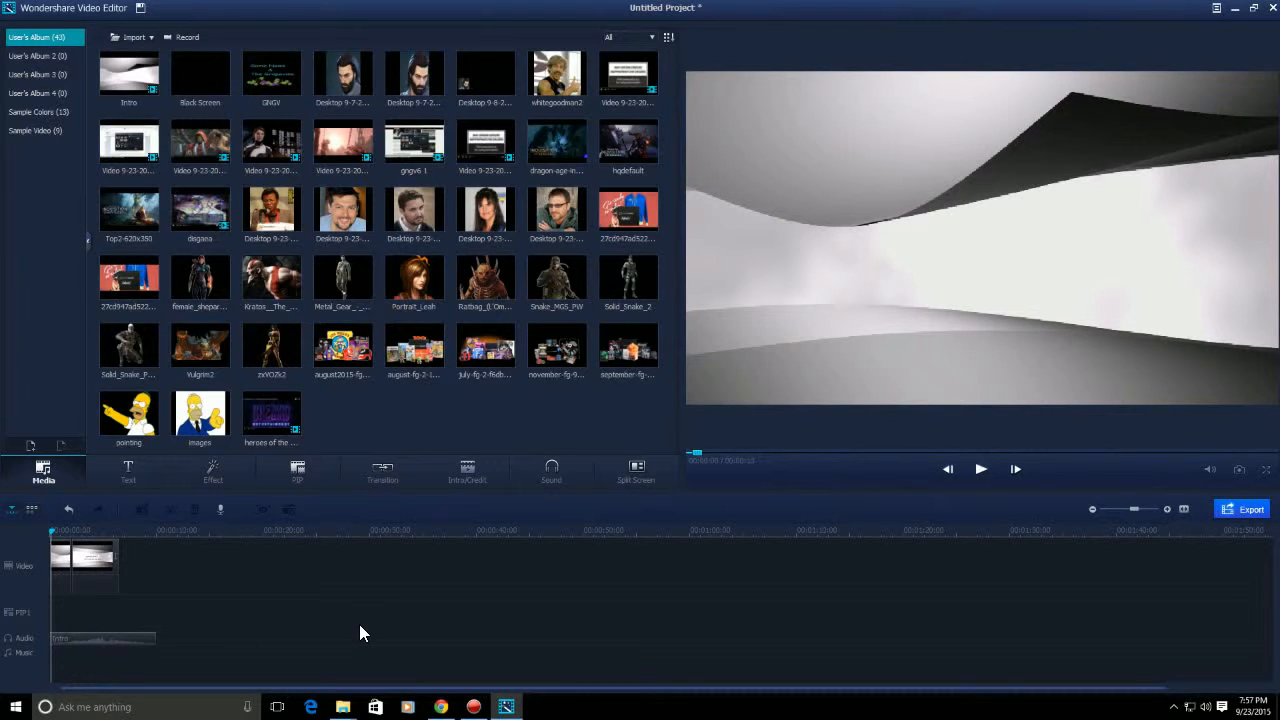
pyautogui.press('space')
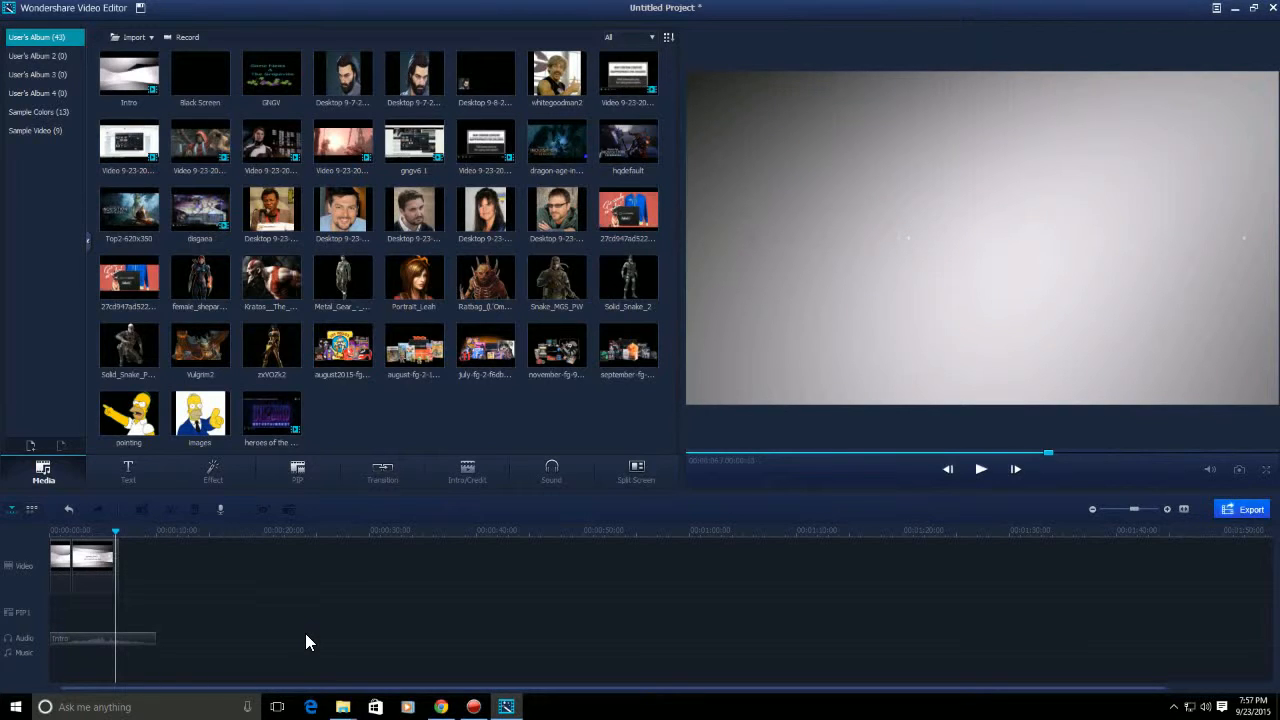
# Step: Undo the deletion of the middle Intro segment and play back the three segments
pyautogui.hotkey('ctrl', 'z')
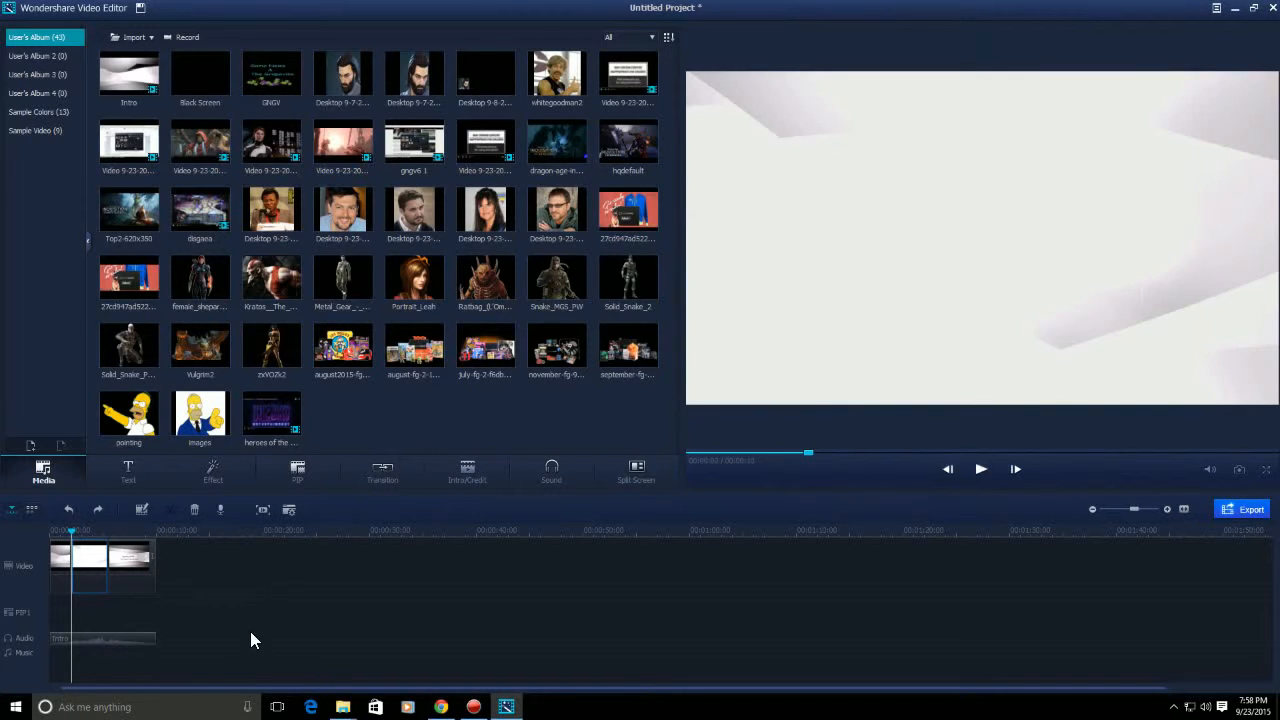
pyautogui.click(94, 605)
pyautogui.click(56, 534)
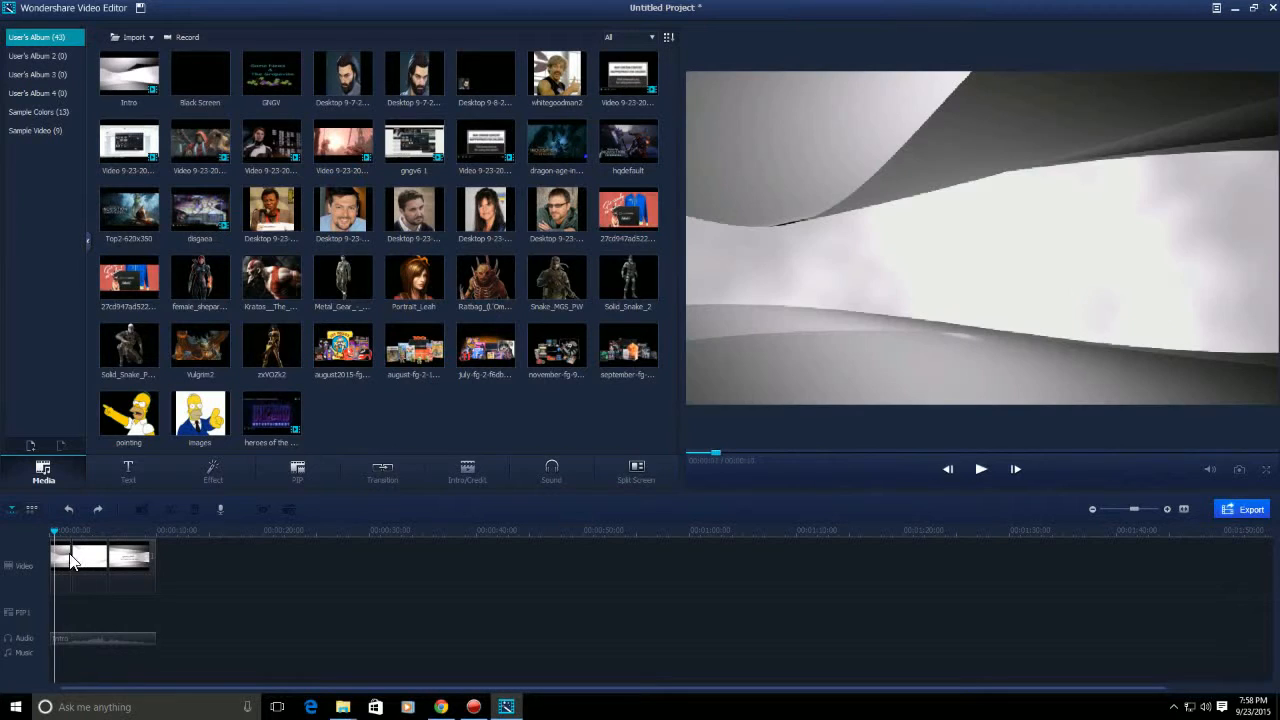
pyautogui.press('space')
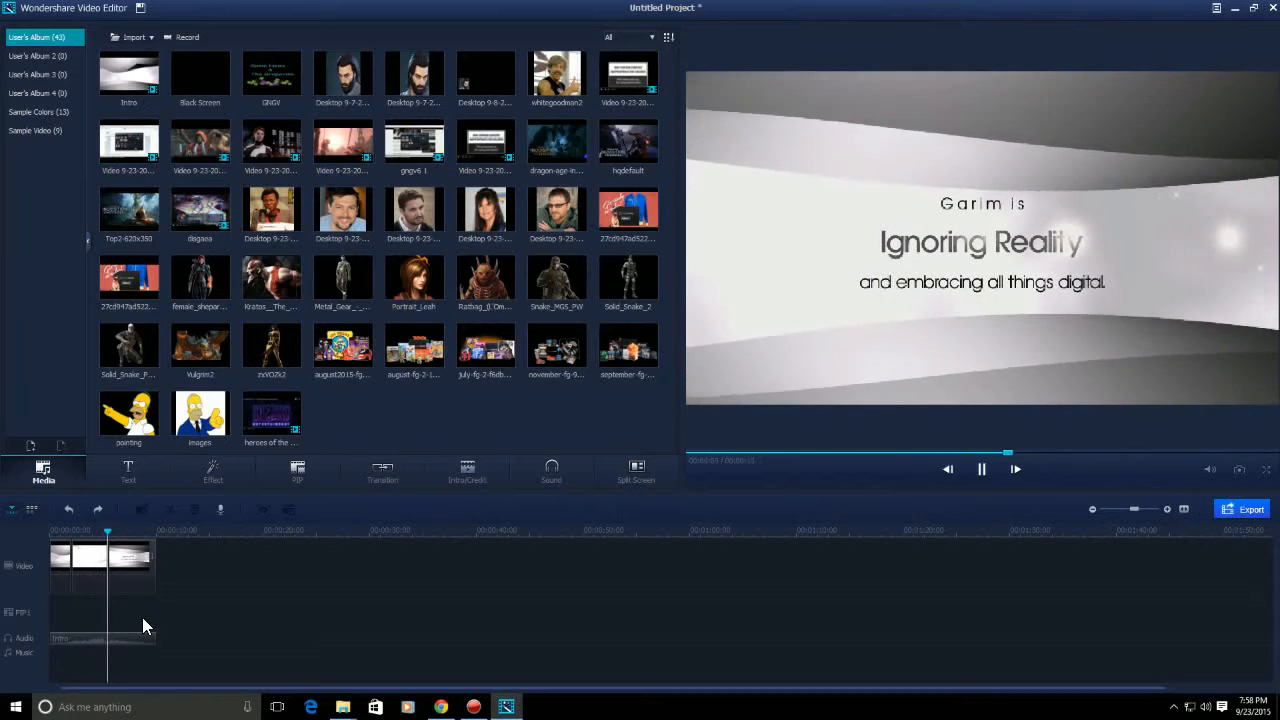
pyautogui.press('space')
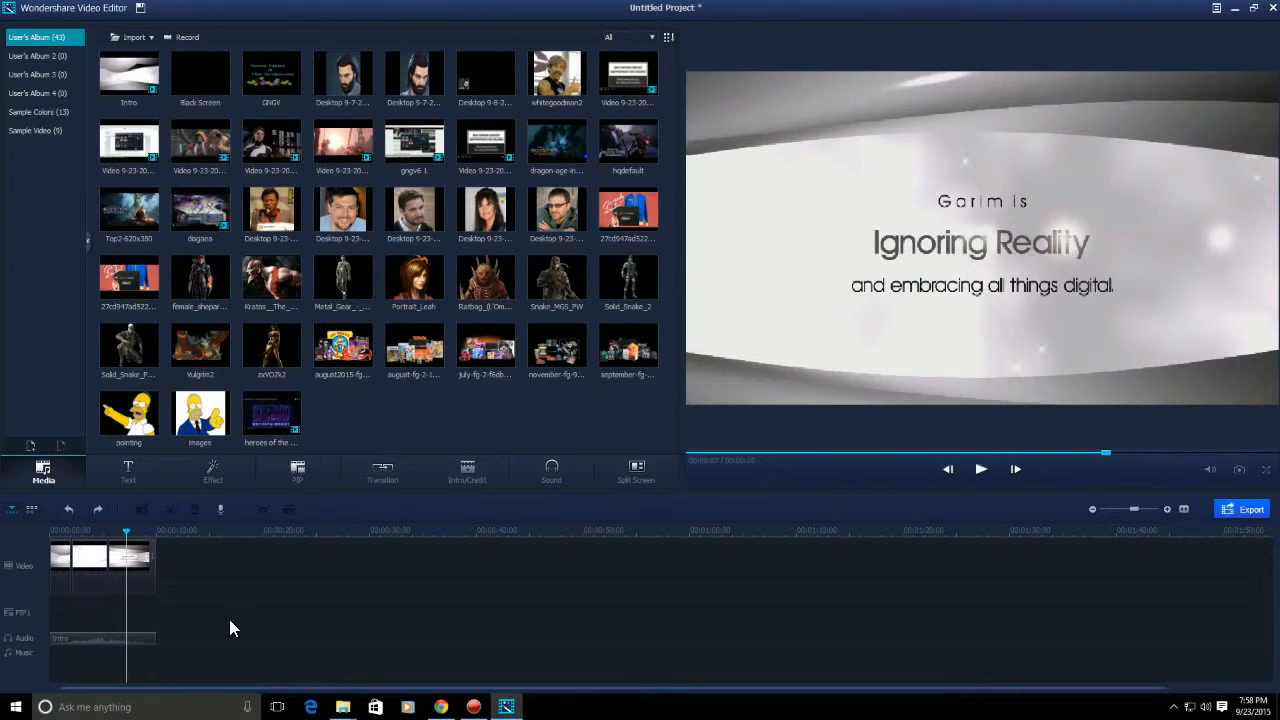
# Step: Add the black picture with the small bearded portrait after the Intro segments on the video track and play it
pyautogui.click(489, 70)
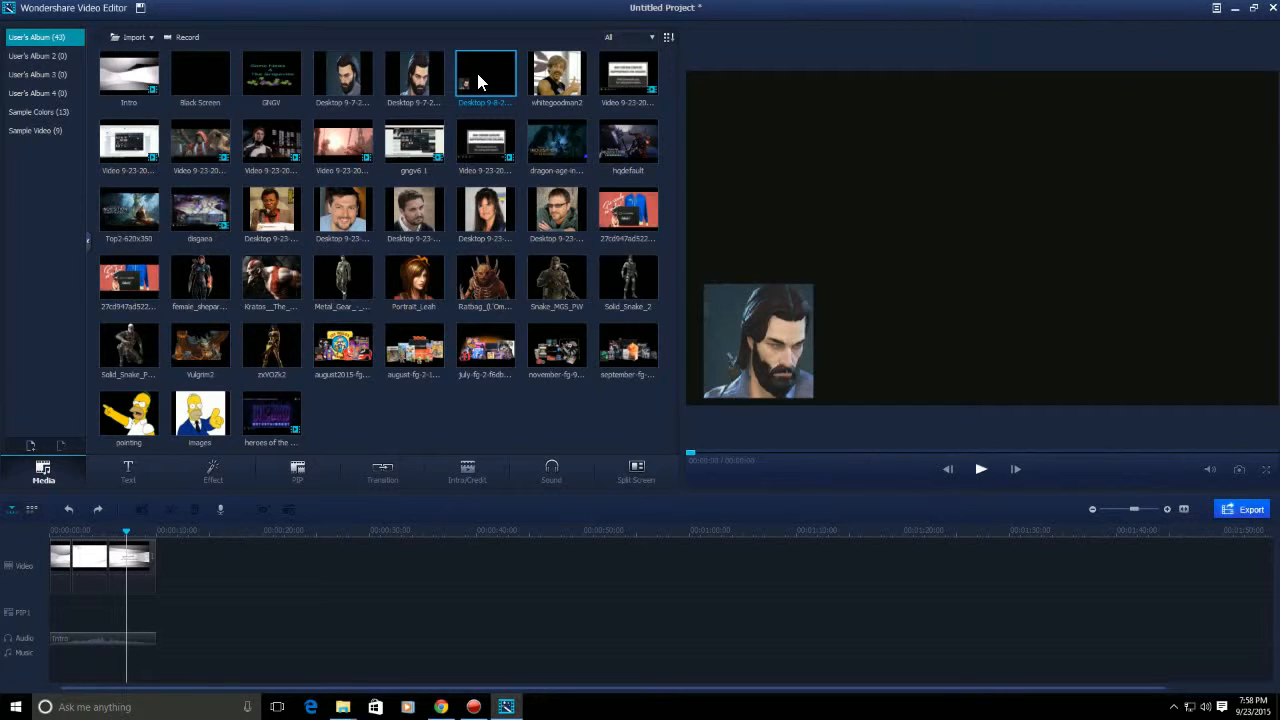
pyautogui.moveTo(477, 75); pyautogui.dragTo(258, 553)
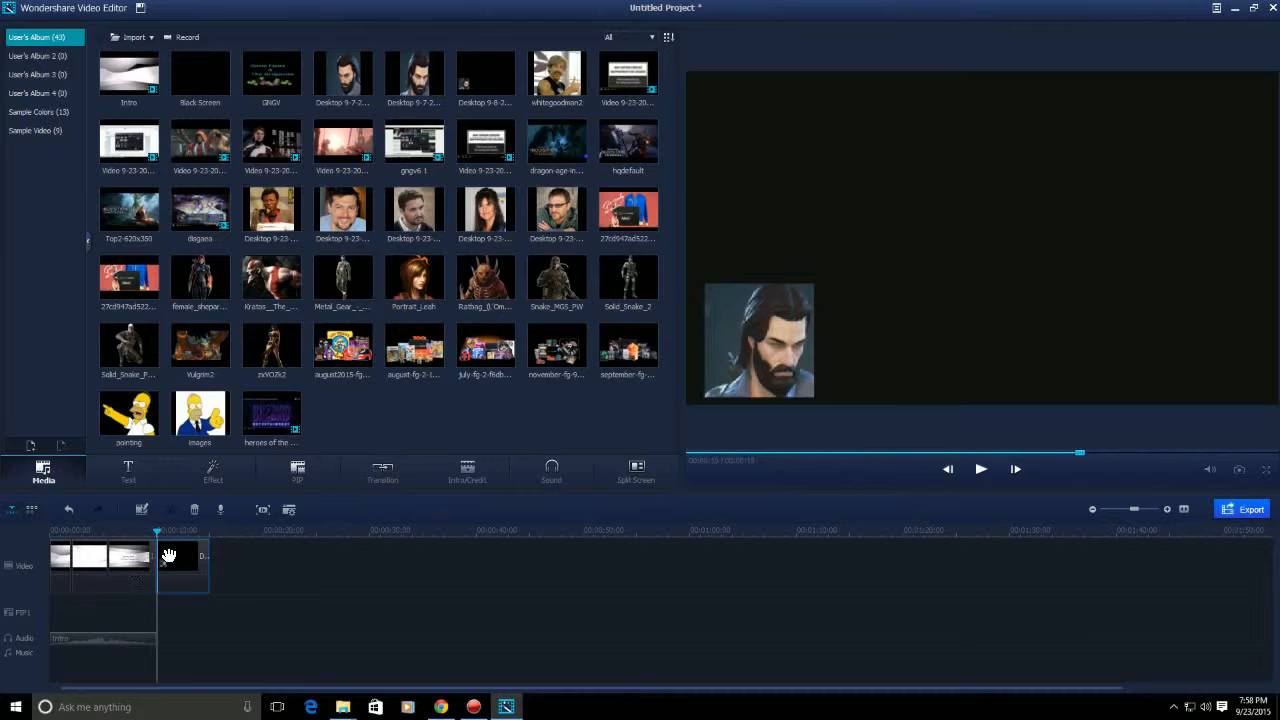
pyautogui.press('space')
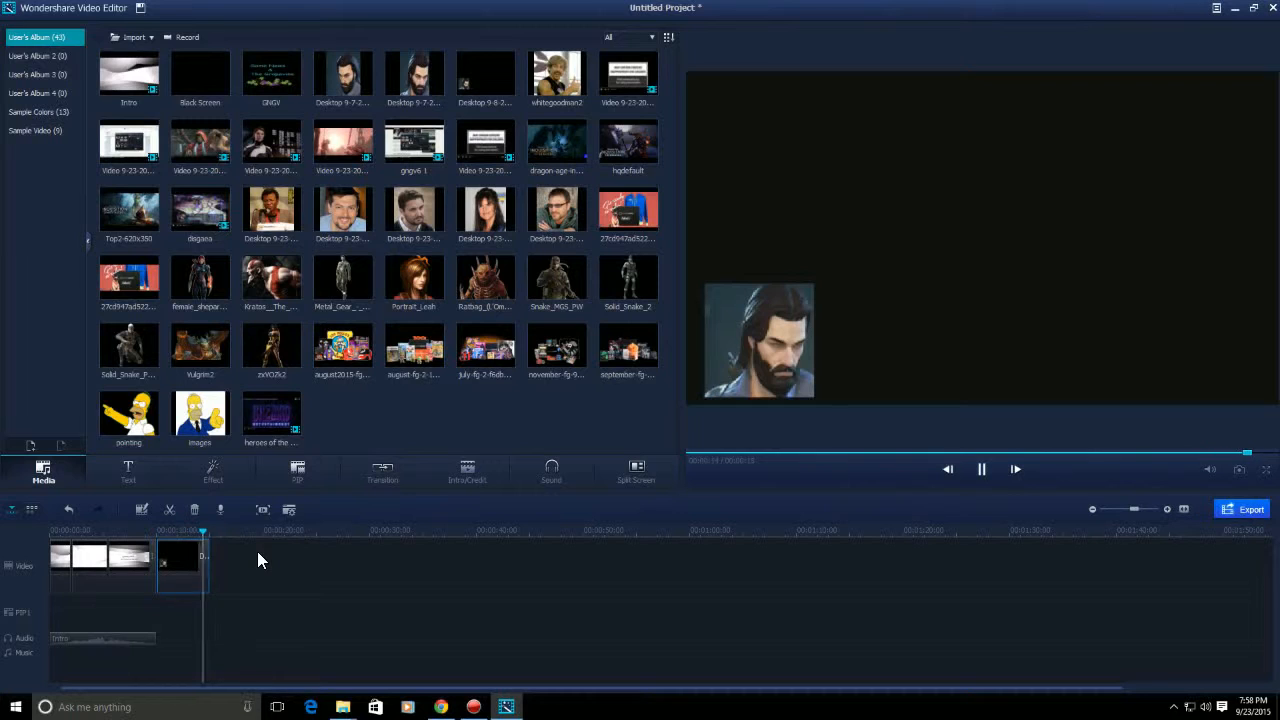
pyautogui.click(161, 531)
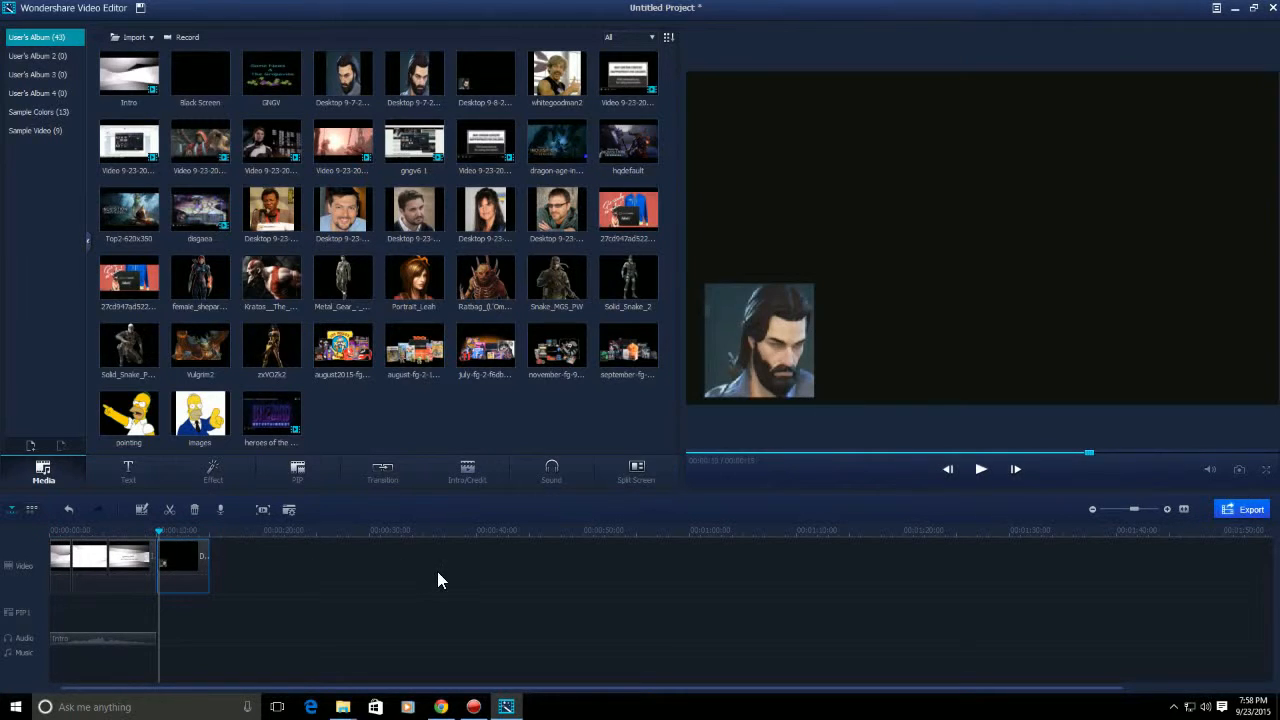
# Step: Try shifting the detached Intro audio to start at about 5 seconds, and return it to the timeline's start
pyautogui.click(139, 529)
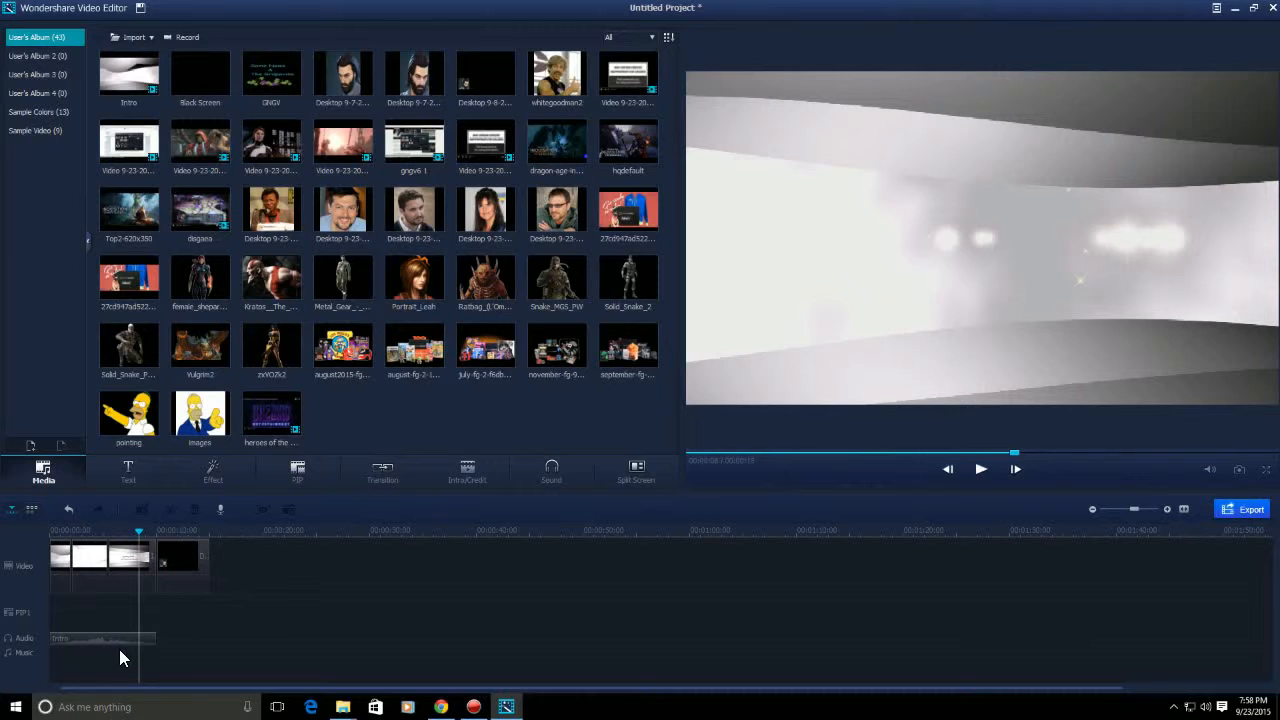
pyautogui.click(95, 640)
pyautogui.moveTo(89, 642); pyautogui.dragTo(142, 639)
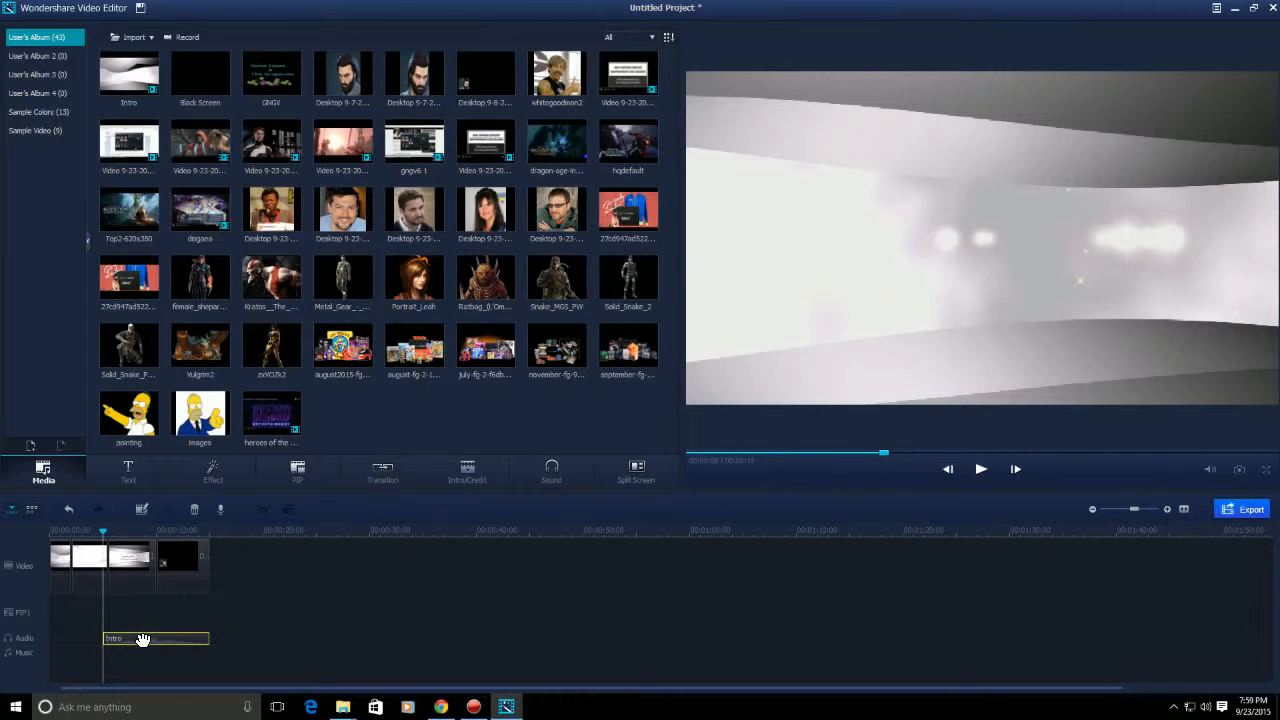
pyautogui.click(156, 533)
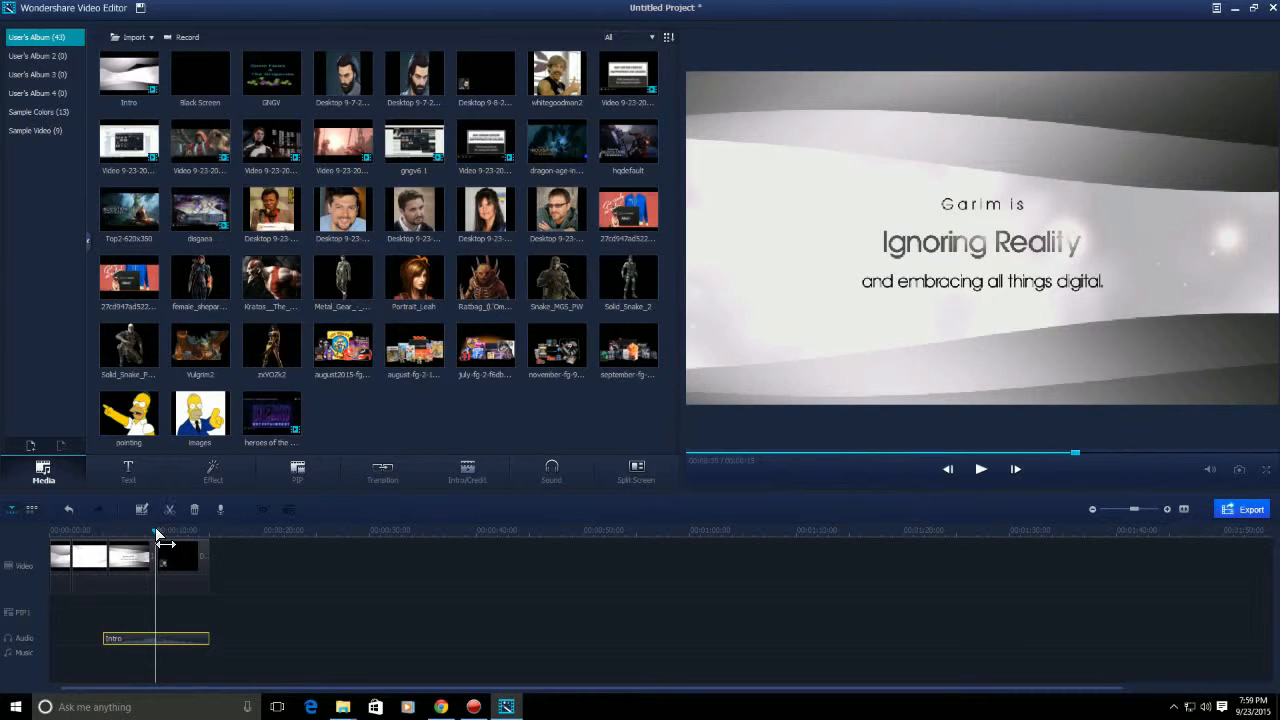
pyautogui.click(333, 641)
pyautogui.press('space')
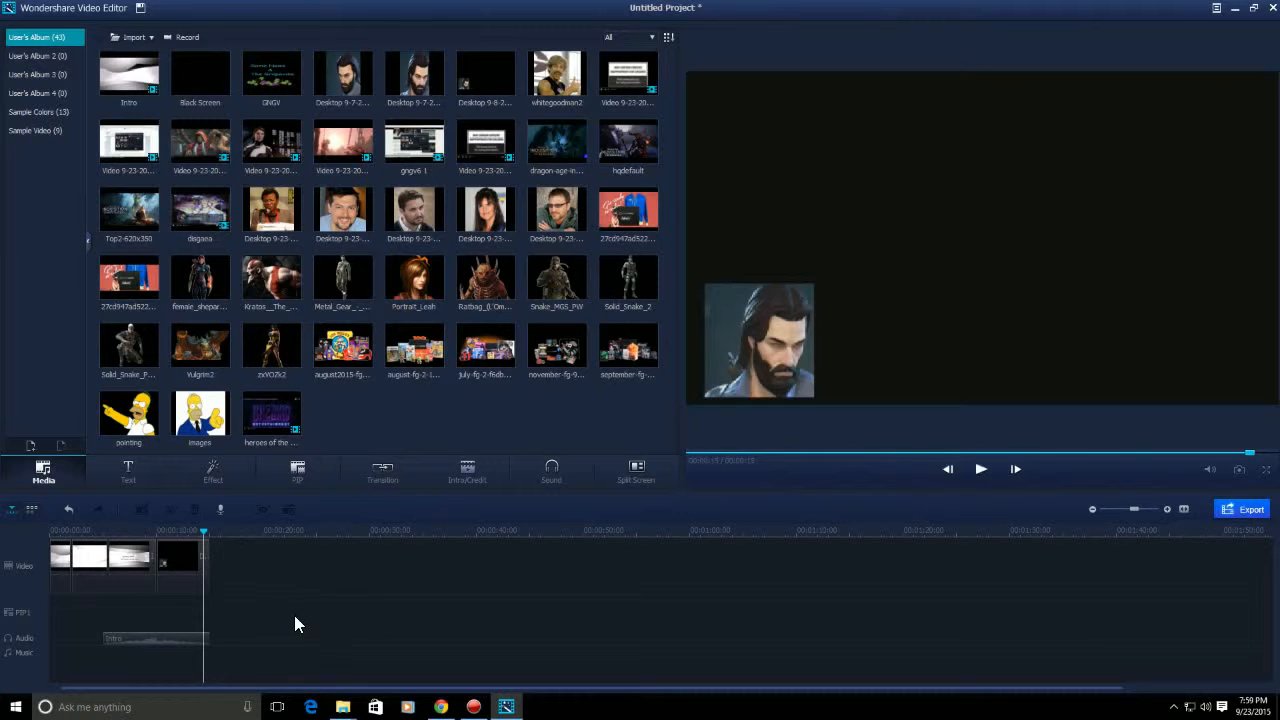
pyautogui.moveTo(169, 638); pyautogui.dragTo(100, 646)
pyautogui.click(225, 631)
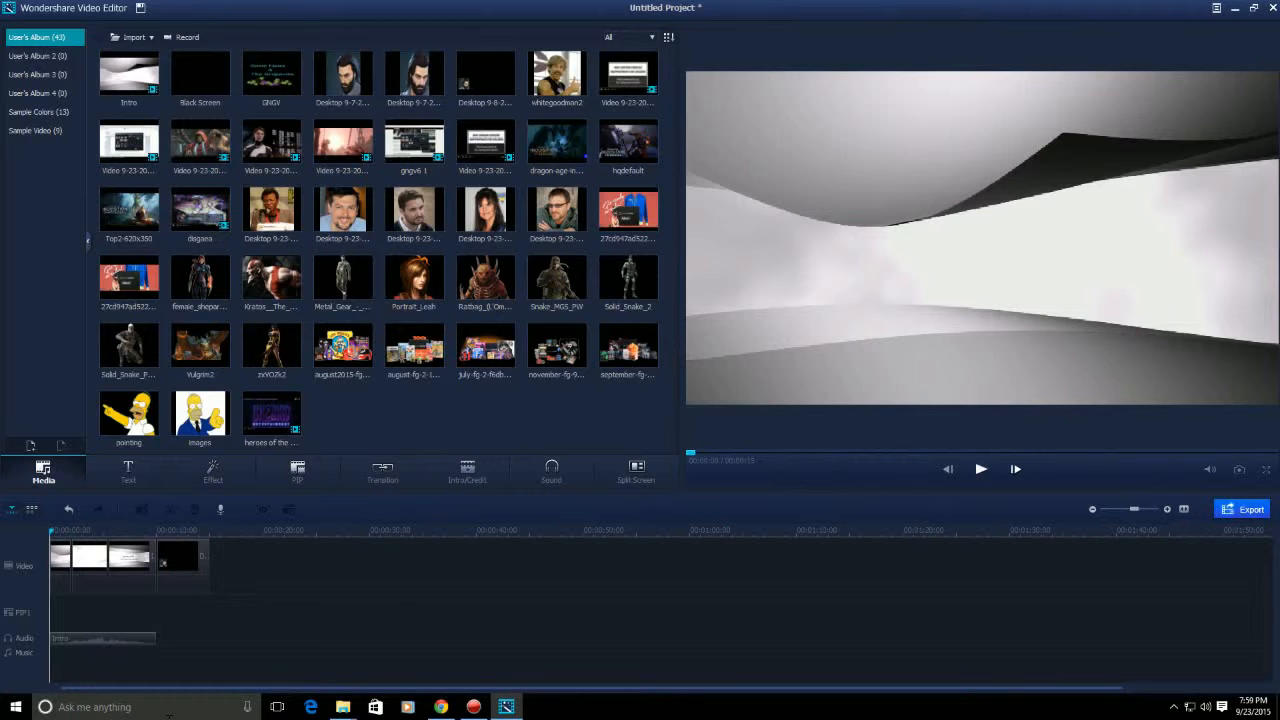
# Step: Add the Speech Bubble Left text to the text track beneath the bearded-portrait picture clip
pyautogui.click(195, 573)
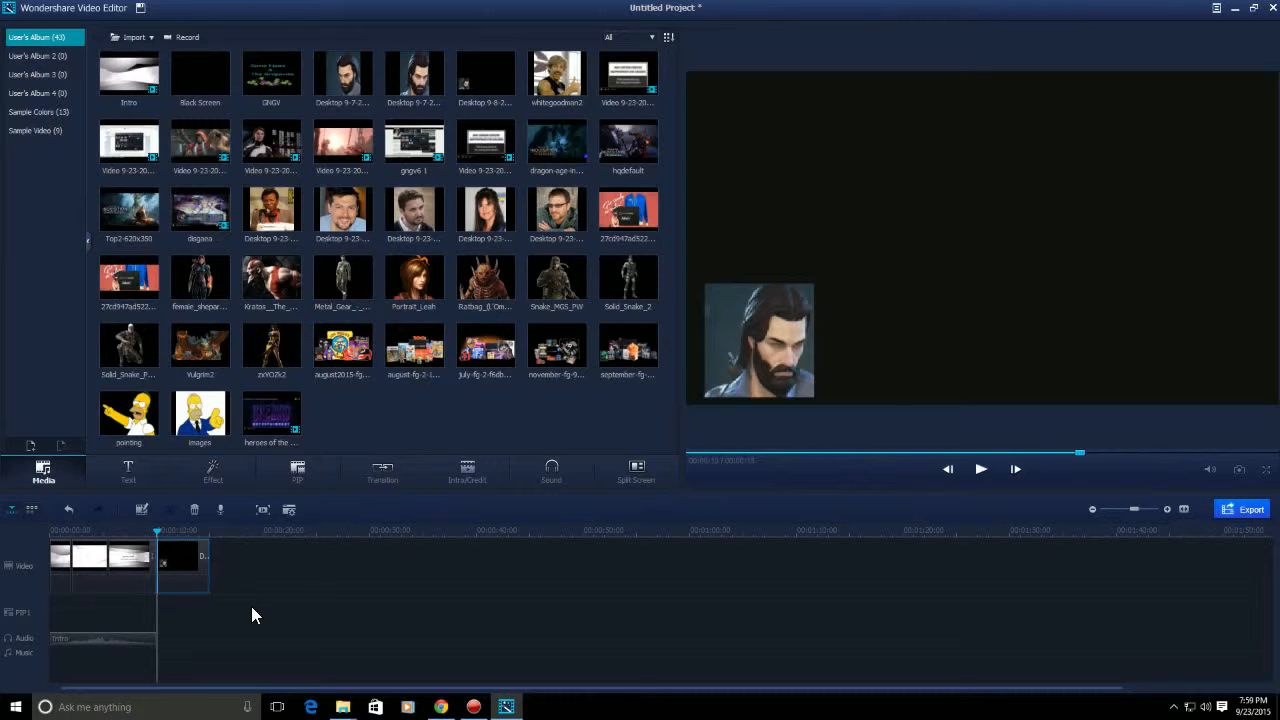
pyautogui.click(142, 475)
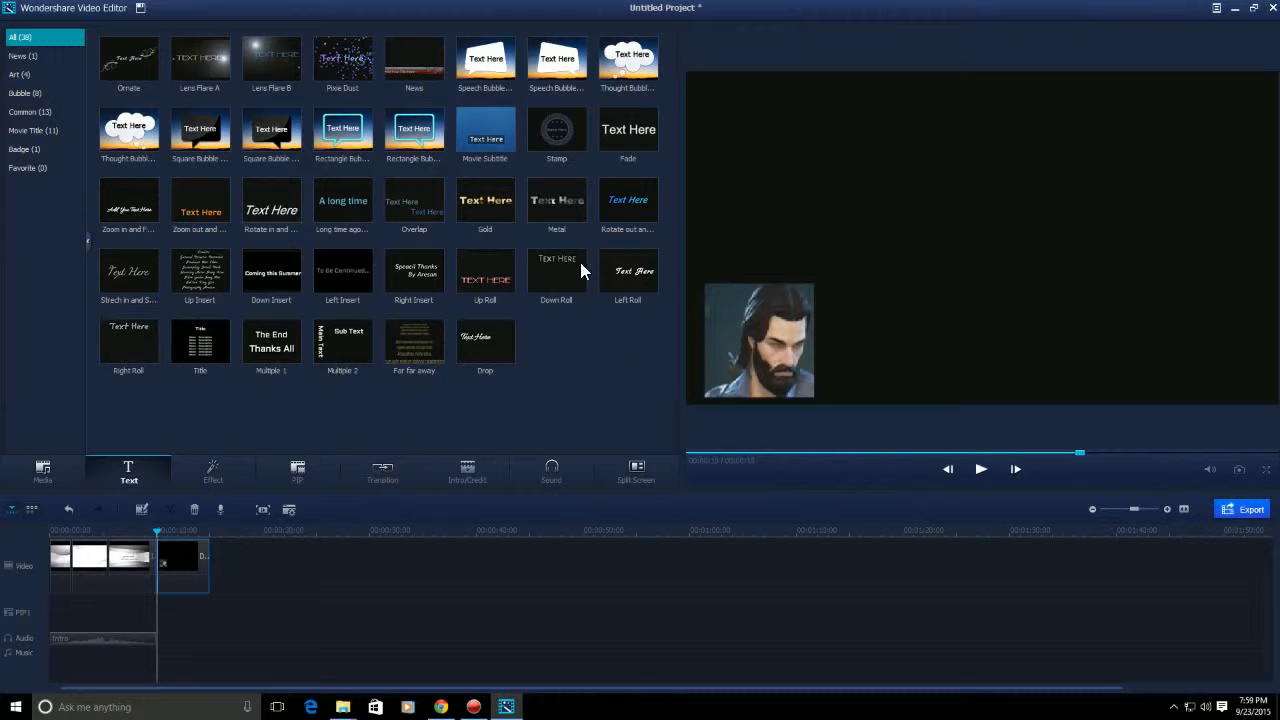
pyautogui.click(497, 67)
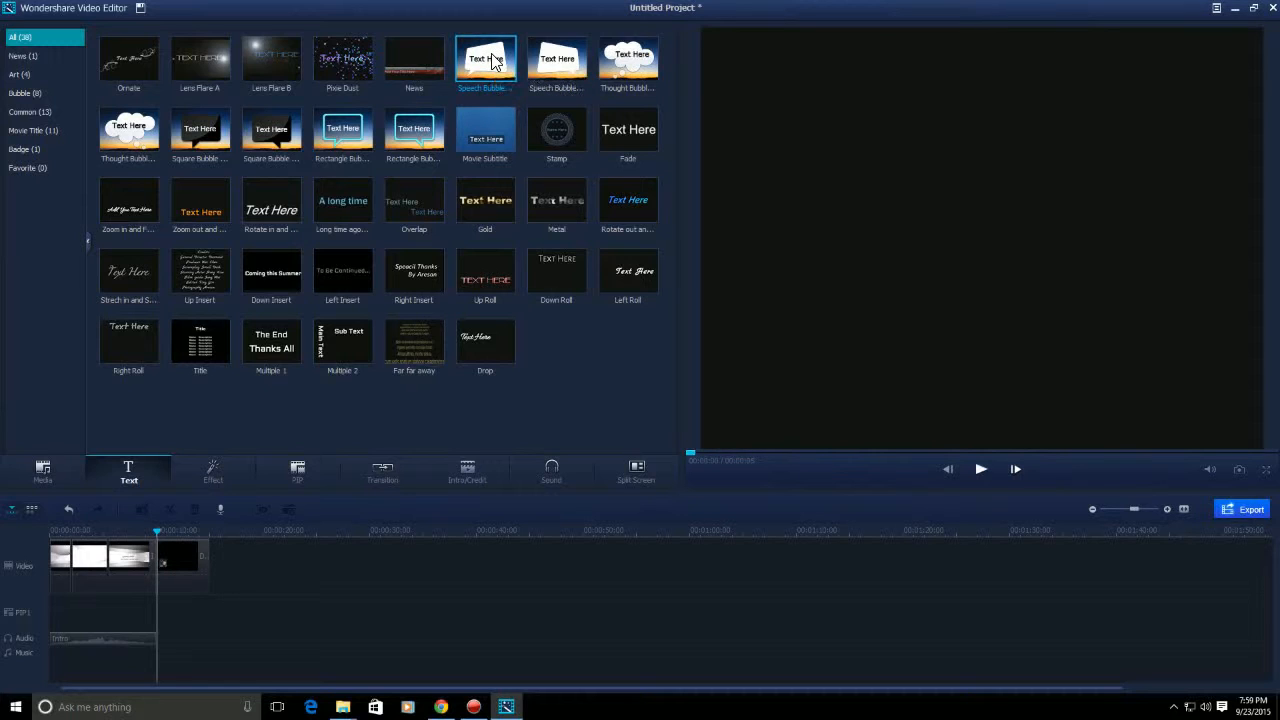
pyautogui.moveTo(493, 62); pyautogui.dragTo(159, 629)
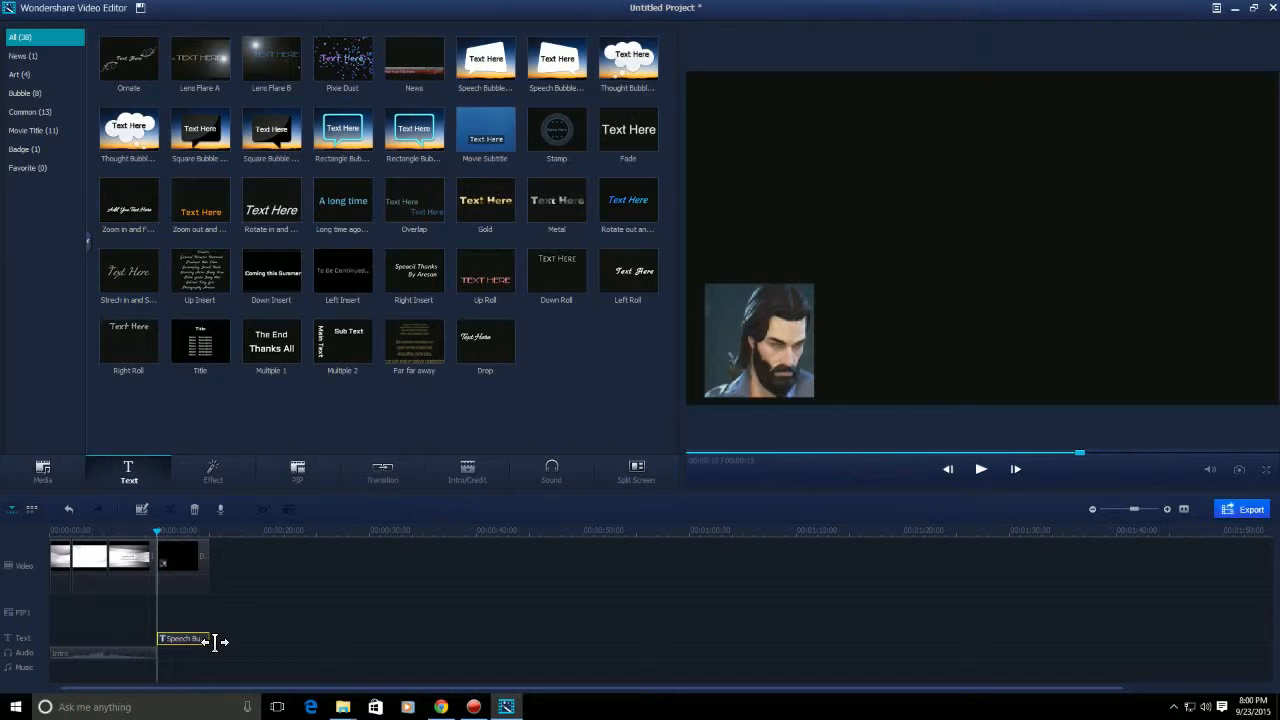
# Step: Try stretching the speech bubble clip to about 1:10 on the timeline, and trim it back to the picture's end
pyautogui.moveTo(215, 641); pyautogui.dragTo(791, 641)
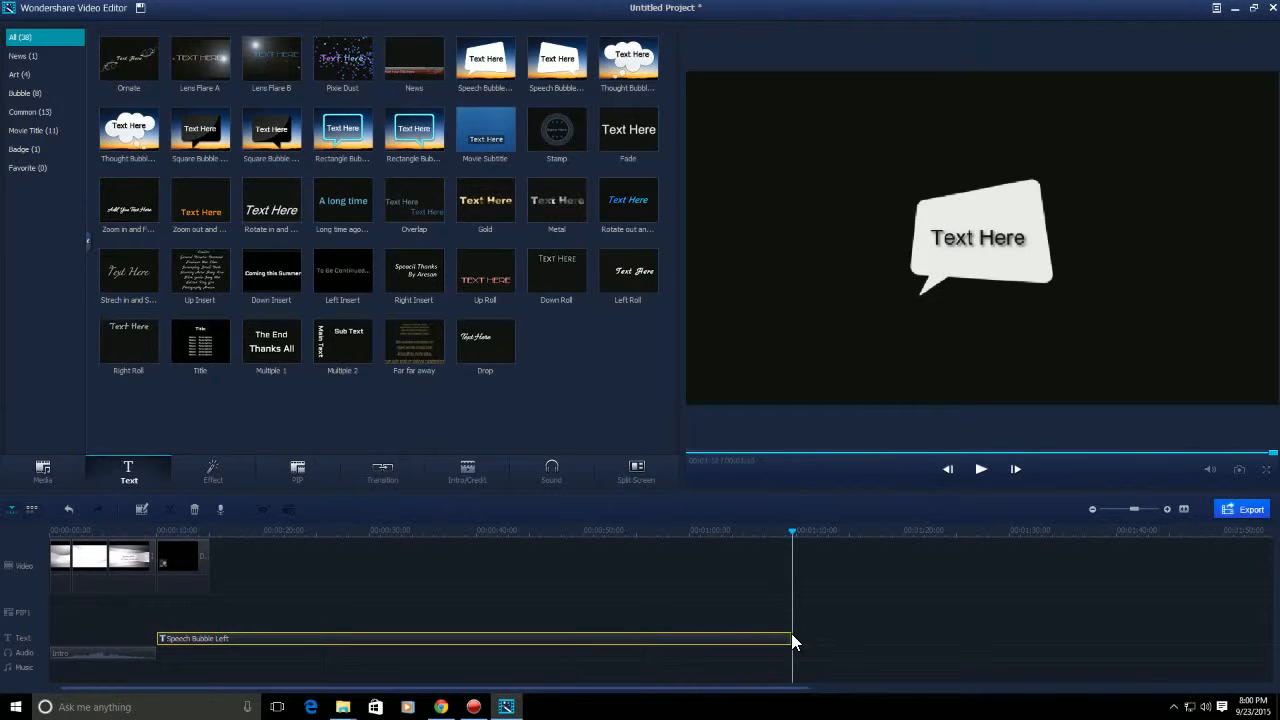
pyautogui.moveTo(794, 640); pyautogui.dragTo(211, 637)
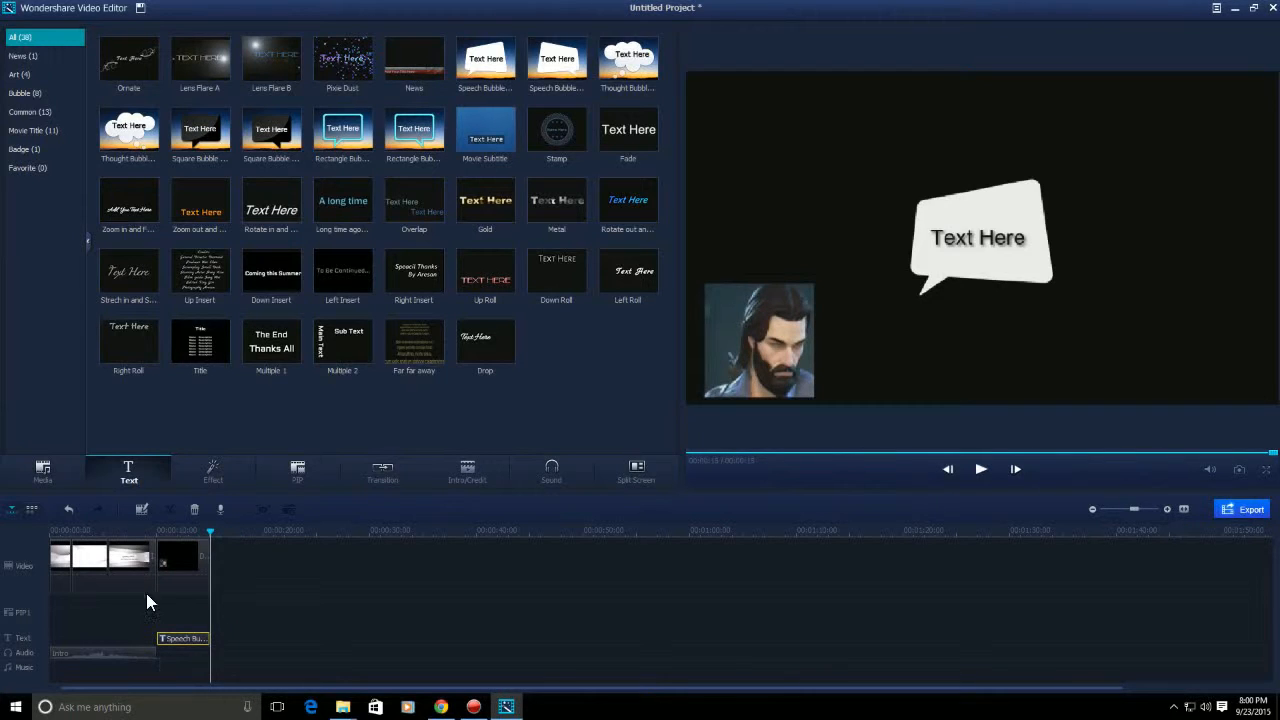
# Step: Play the sequence from just before the picture clip to preview the speech bubble
pyautogui.click(152, 534)
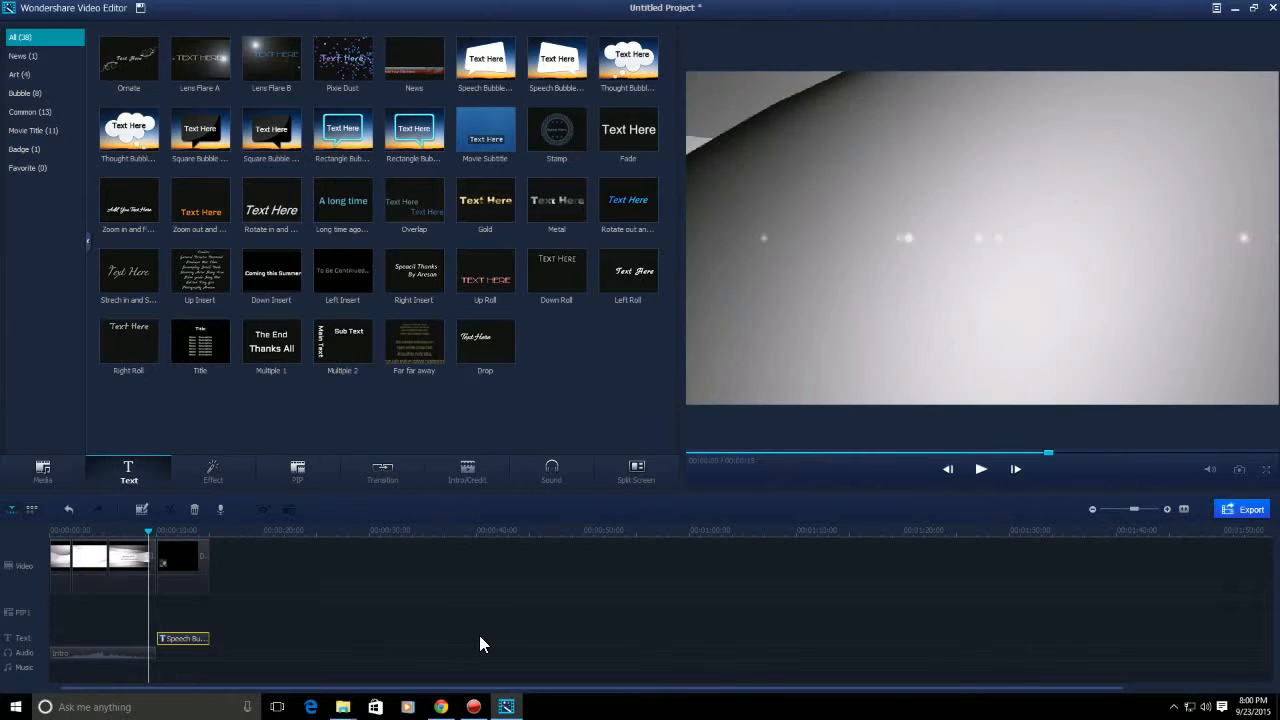
pyautogui.press('space')
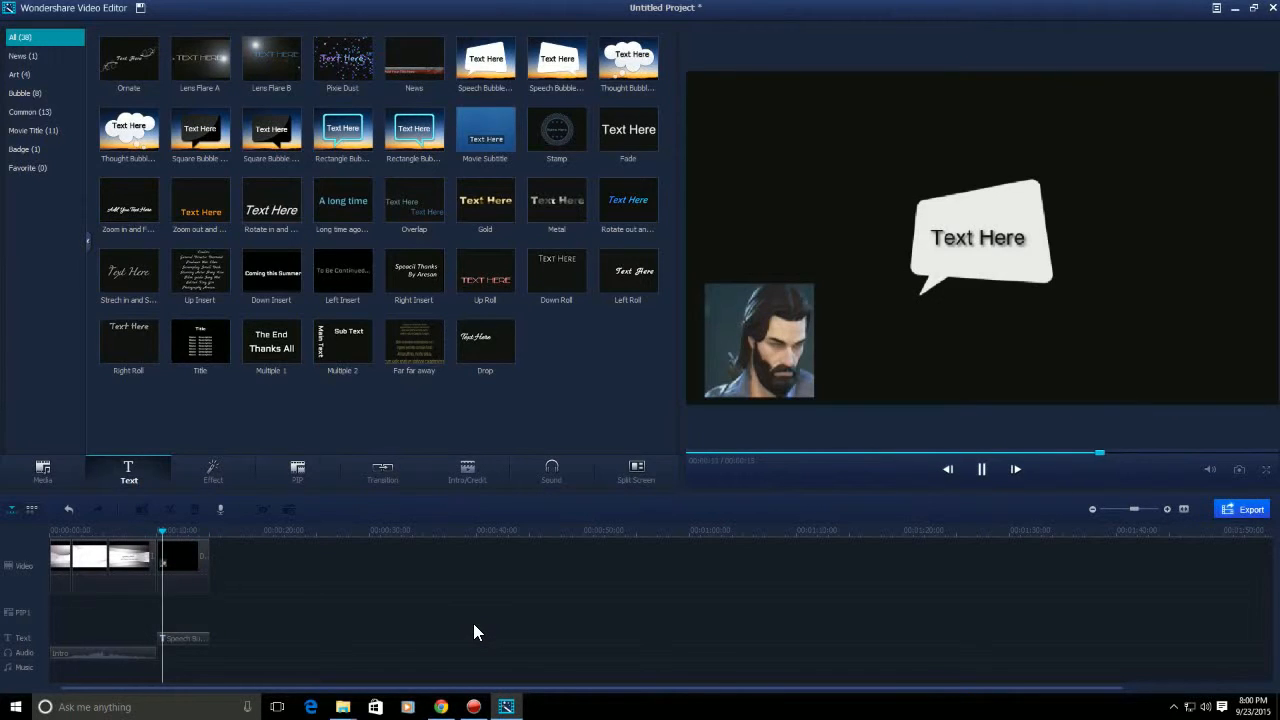
pyautogui.press('space')
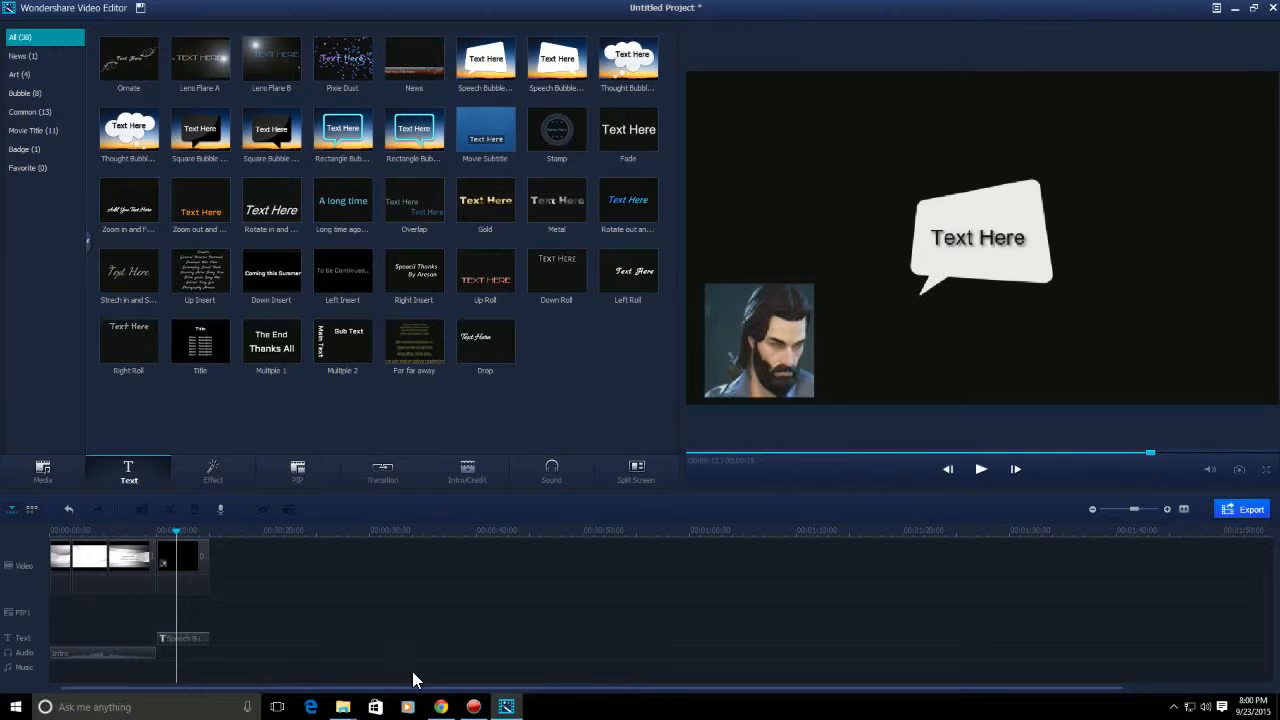
# Step: Move the speech bubble right beside the bearded portrait's head in the frame and play that section
pyautogui.click(195, 640)
pyautogui.doubleClick(195, 640)
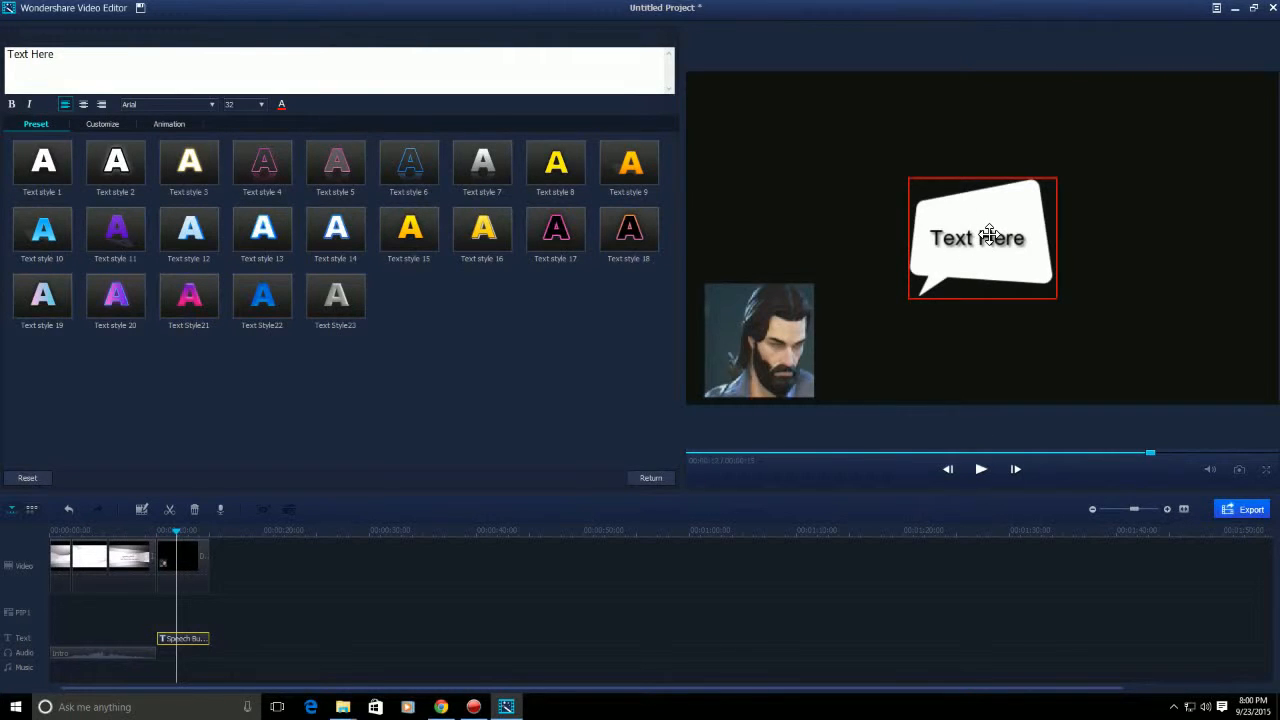
pyautogui.moveTo(989, 234); pyautogui.dragTo(890, 271)
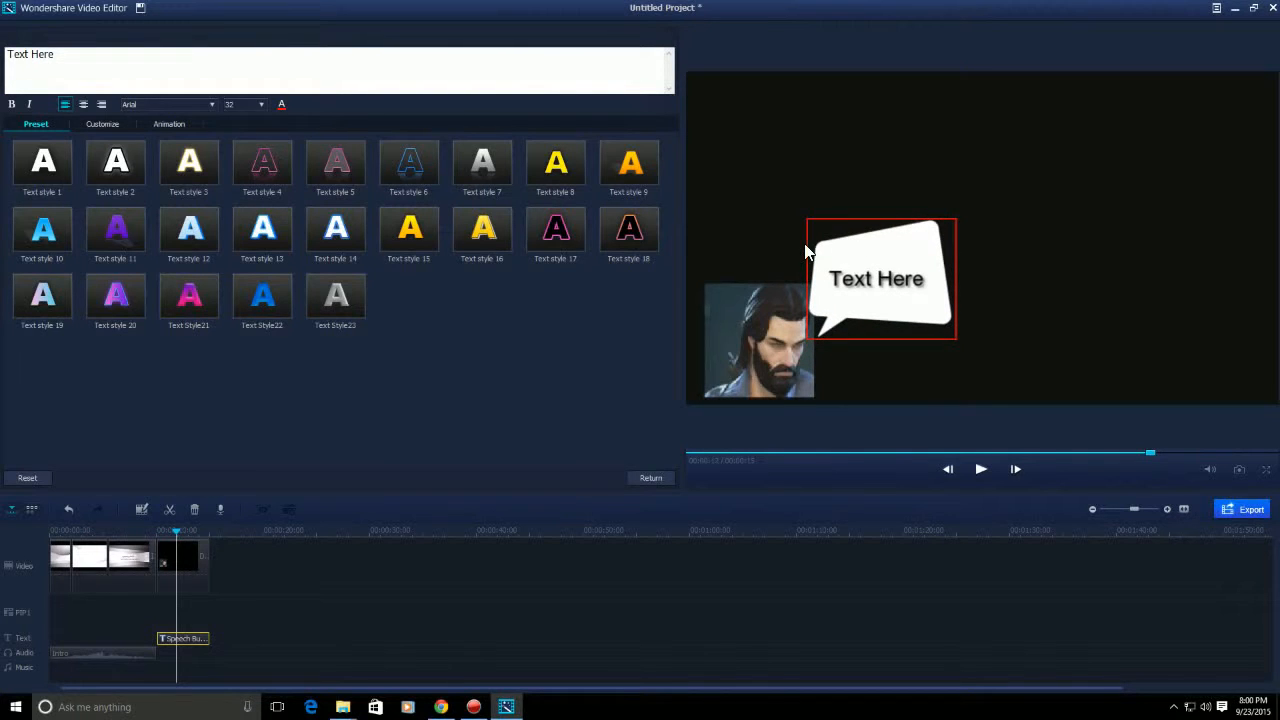
pyautogui.click(152, 533)
pyautogui.press('space')
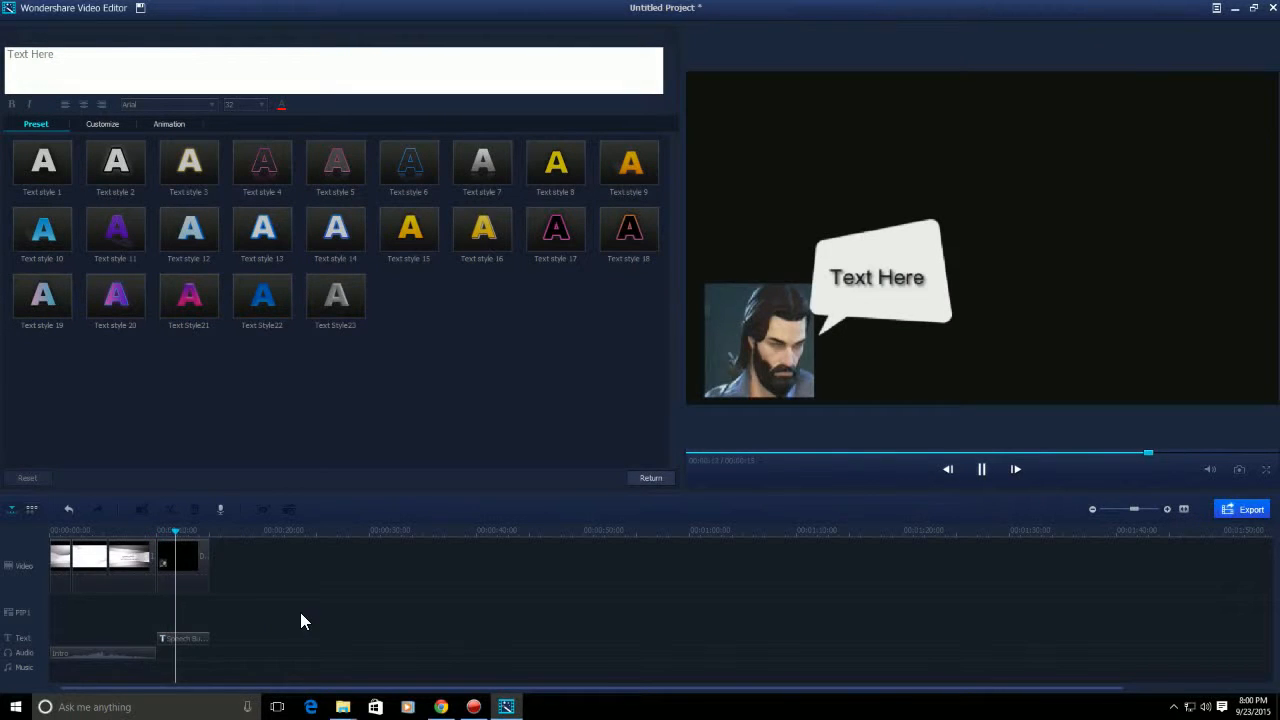
pyautogui.press('space')
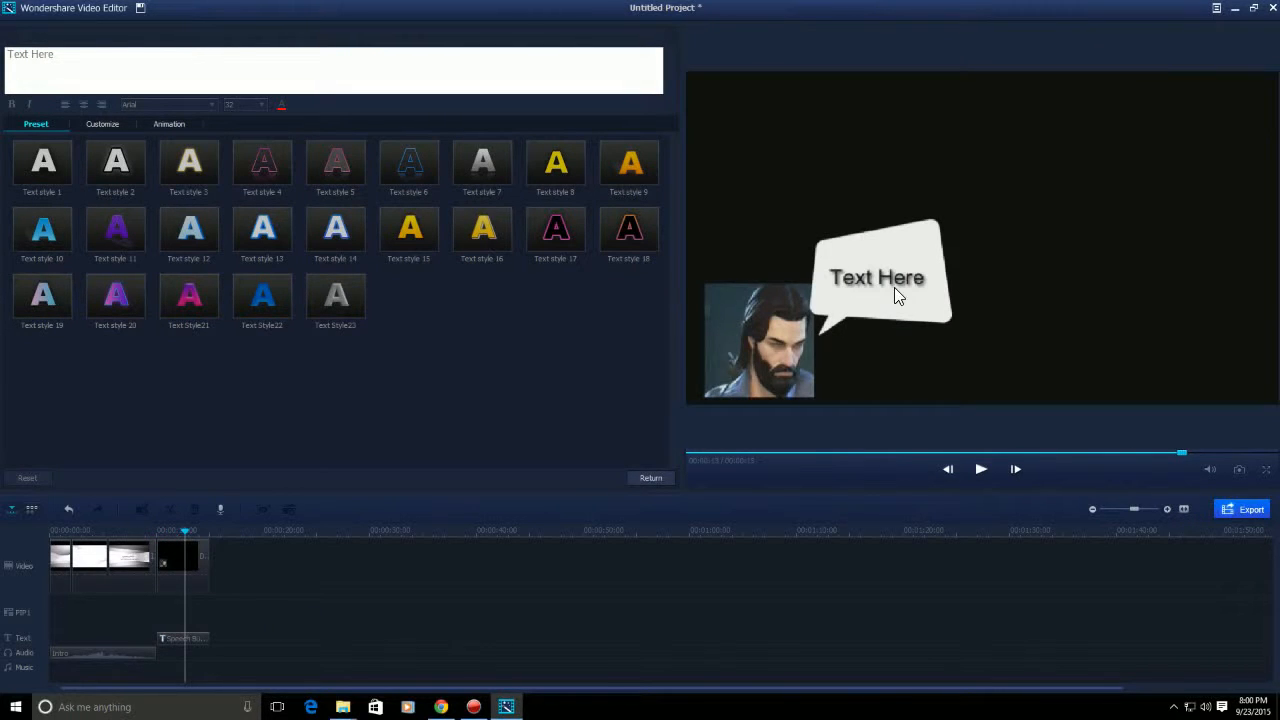
# Step: Replace the speech bubble's text with "Hello All. Running alittle long." and break the line after "Running"
pyautogui.click(196, 639)
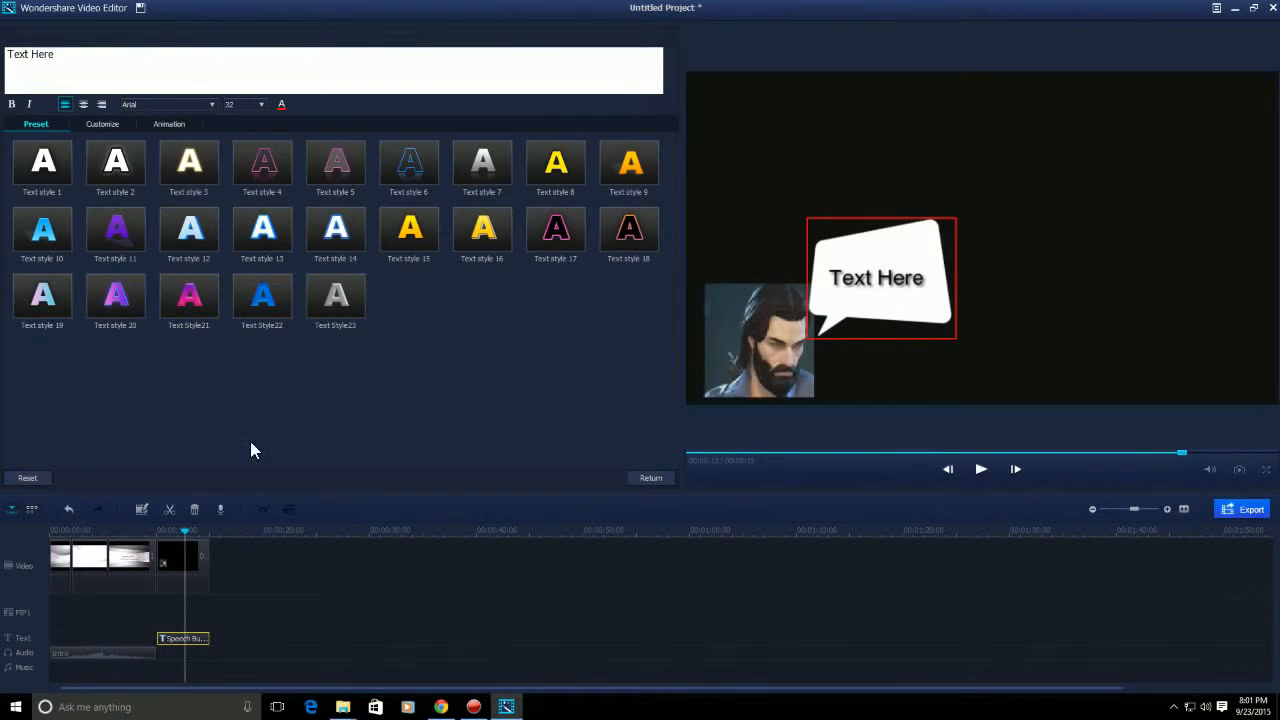
pyautogui.click(84, 61)
pyautogui.moveTo(84, 61); pyautogui.dragTo(6, 72)
pyautogui.write('H')
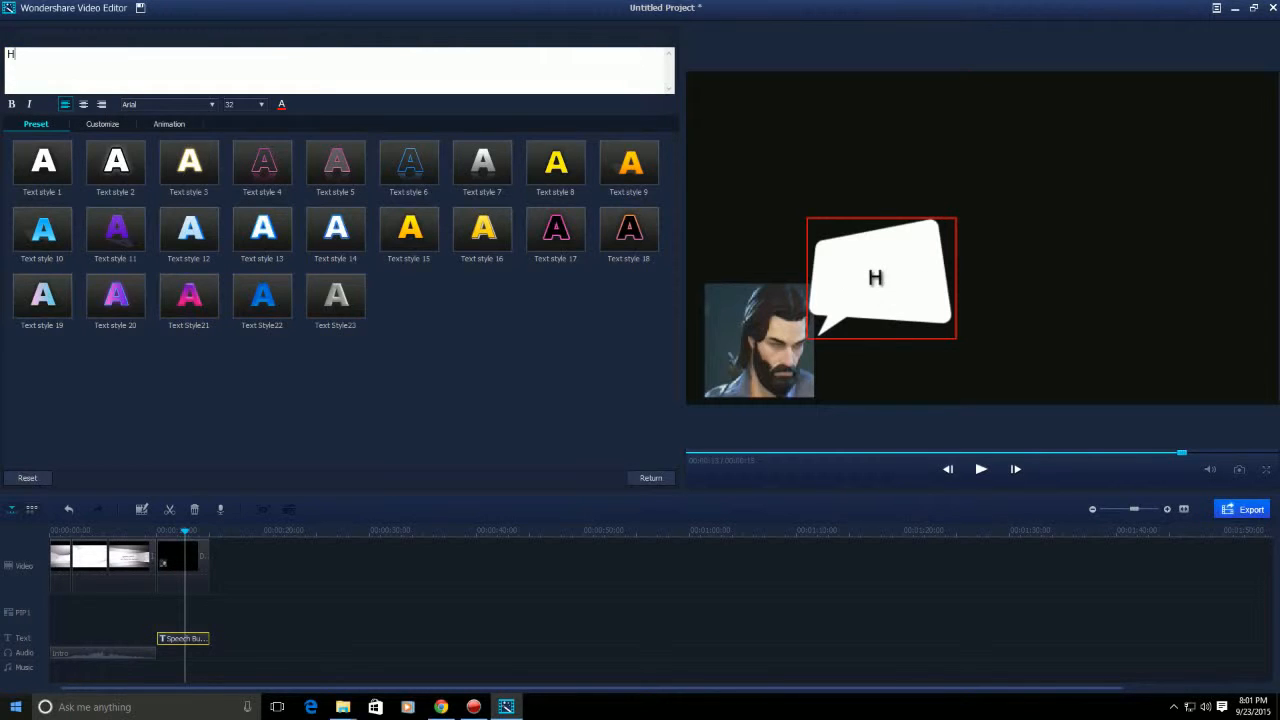
pyautogui.write('ello All')
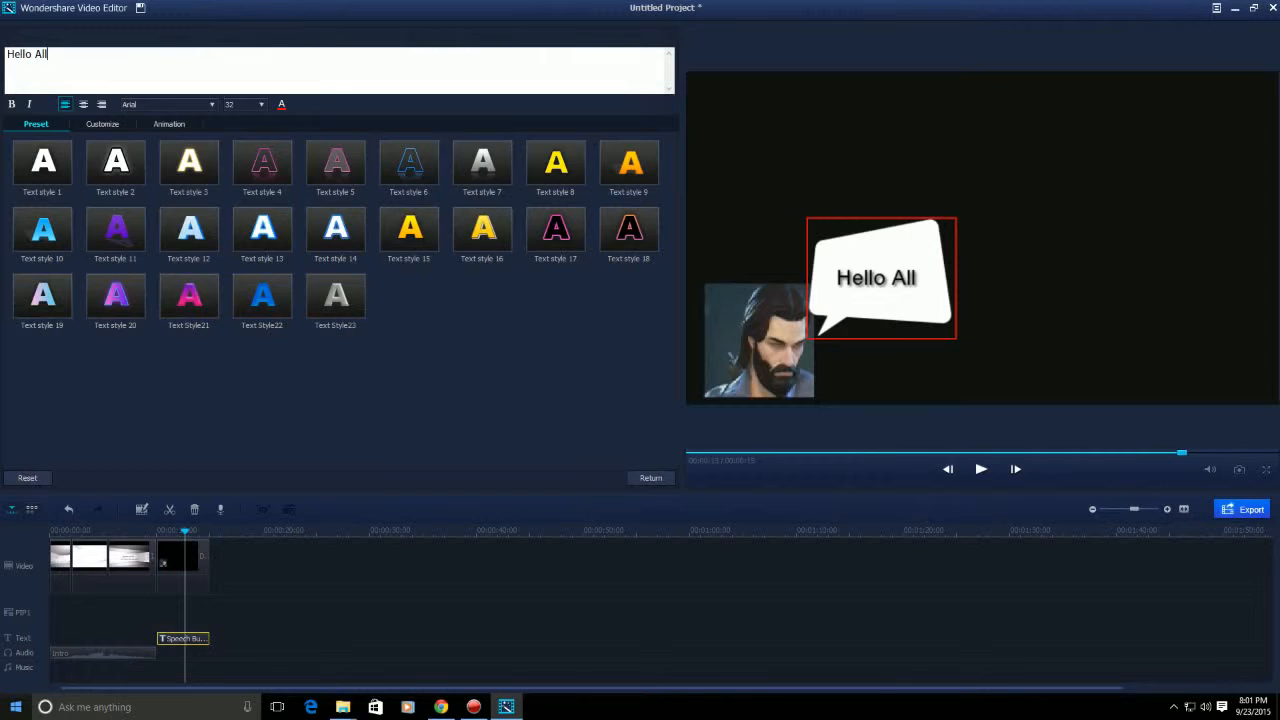
pyautogui.write('.')
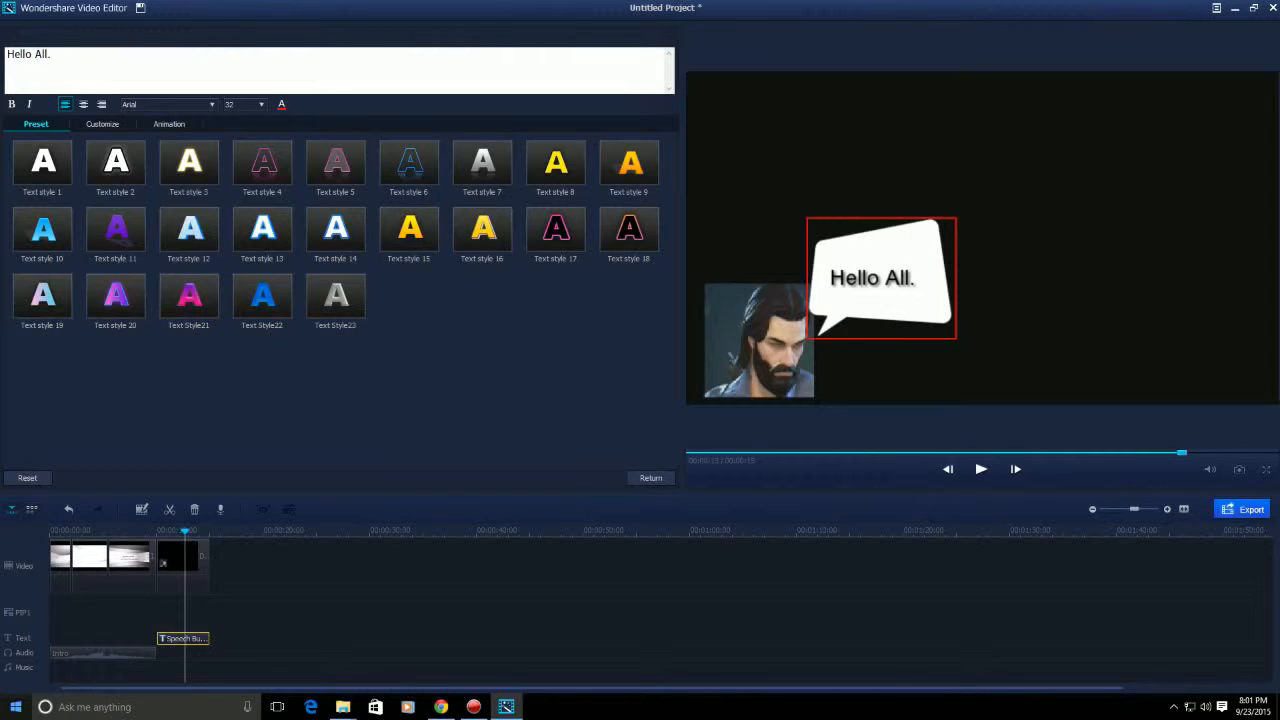
pyautogui.write(' Ru')
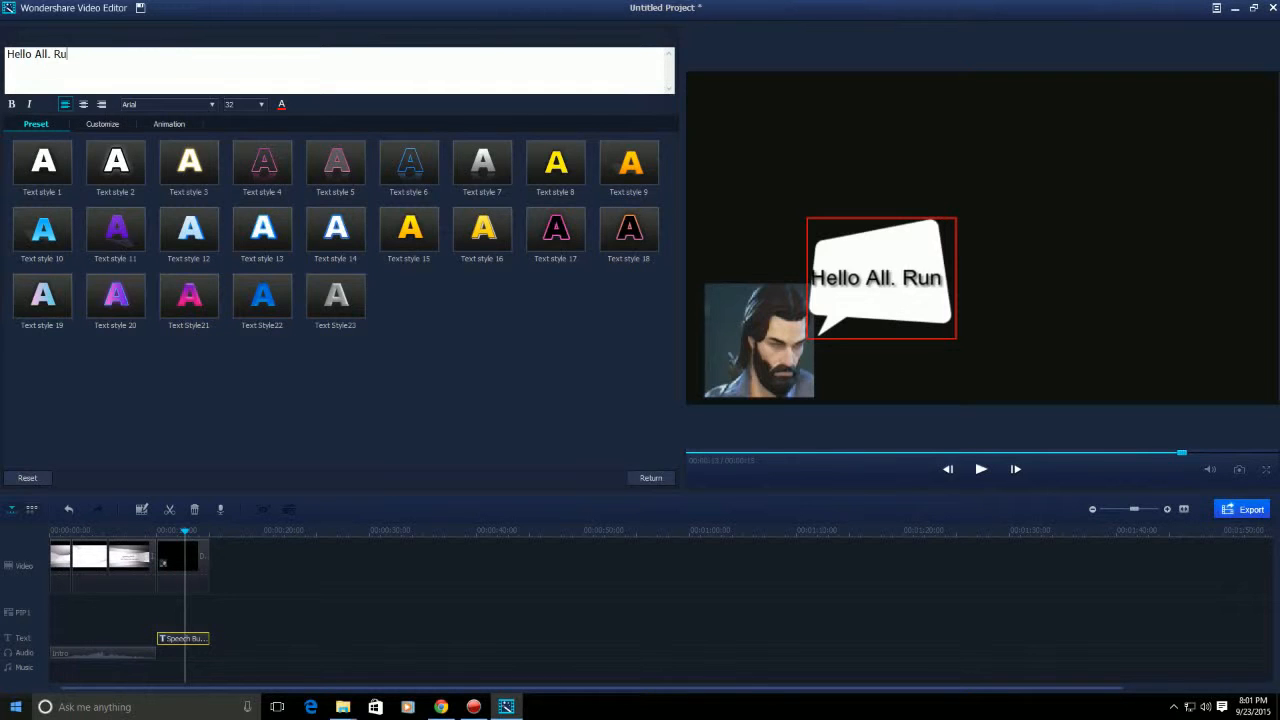
pyautogui.write('nning alittle ')
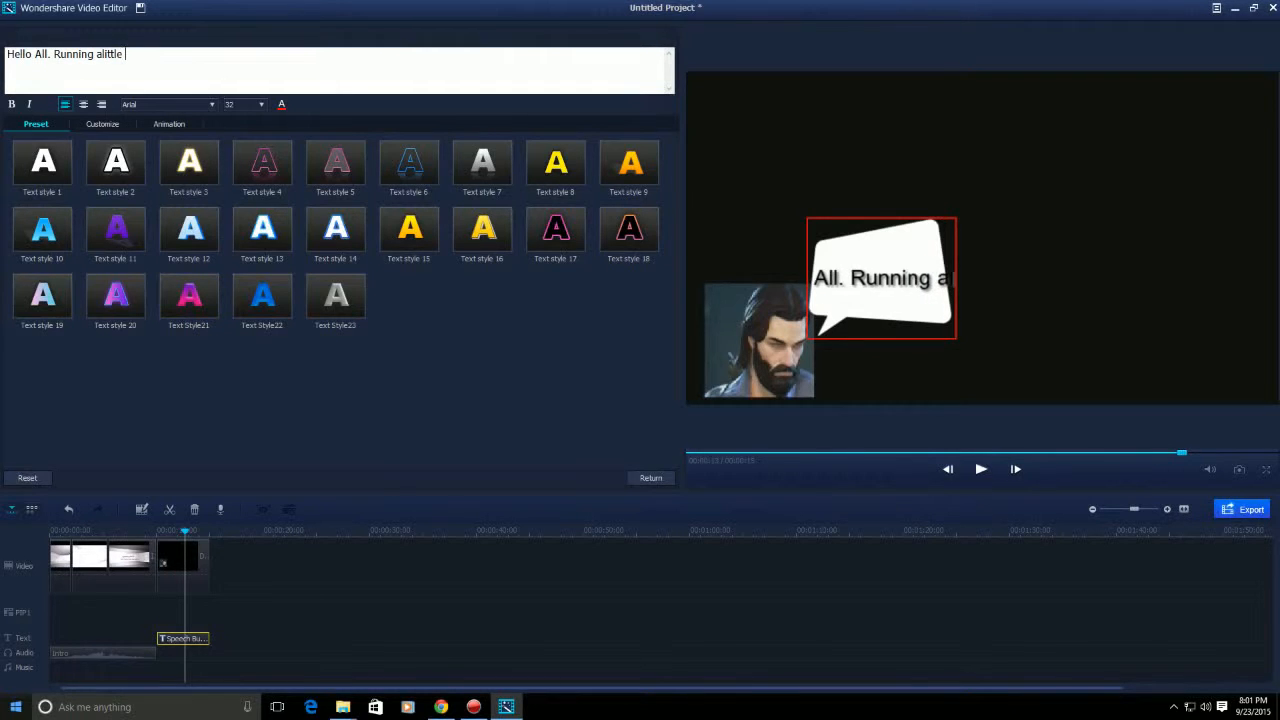
pyautogui.write('long.')
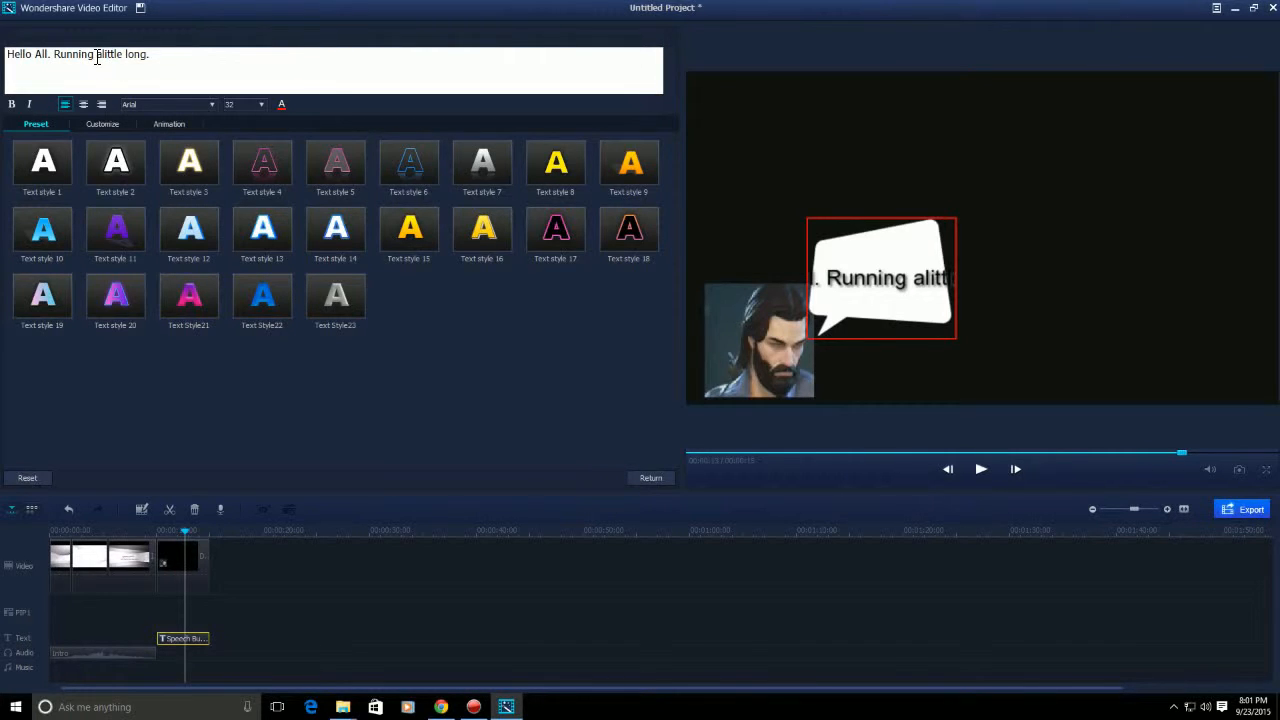
pyautogui.click(97, 57)
pyautogui.press('Return')
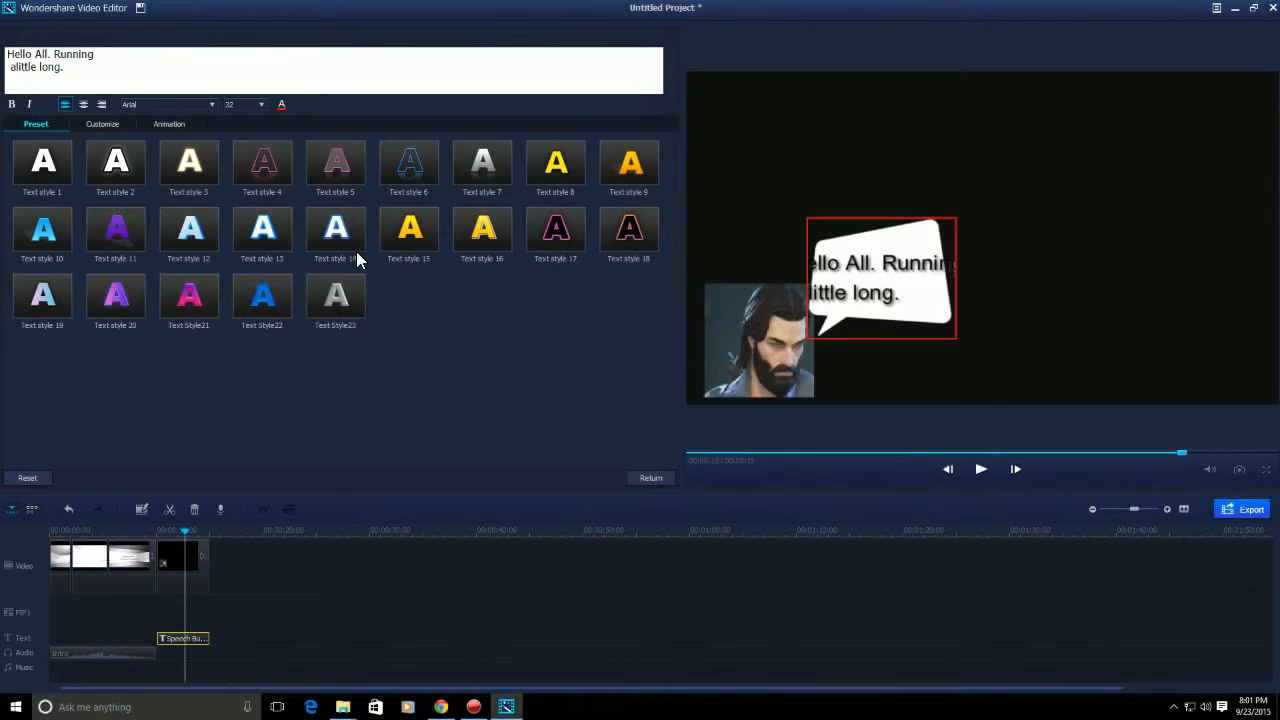
# Step: Try font sizes 105 and 28 on the speech bubble's text
pyautogui.click(247, 110)
pyautogui.scroll(-3, 237, 137)
pyautogui.click(227, 162)
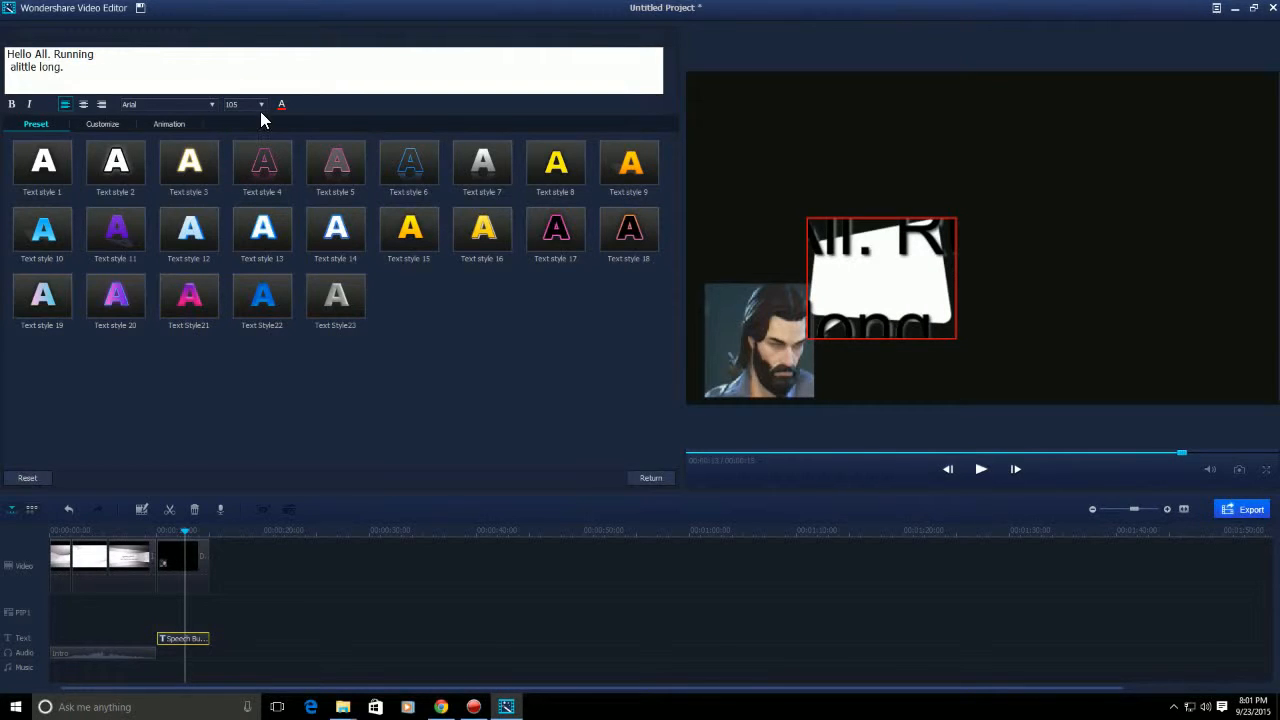
pyautogui.click(261, 106)
pyautogui.scroll(3, 252, 147)
pyautogui.click(245, 145)
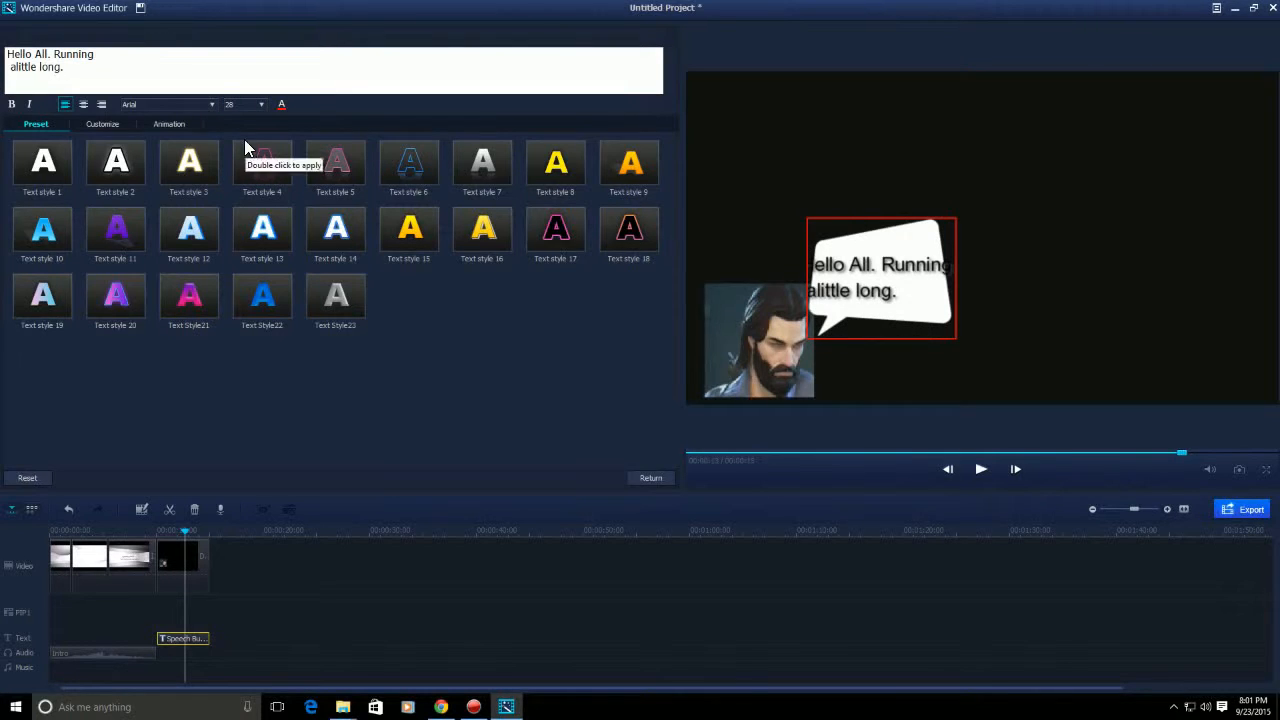
# Step: Try font size 22 on the speech bubble's text, and set it to 24
pyautogui.click(247, 106)
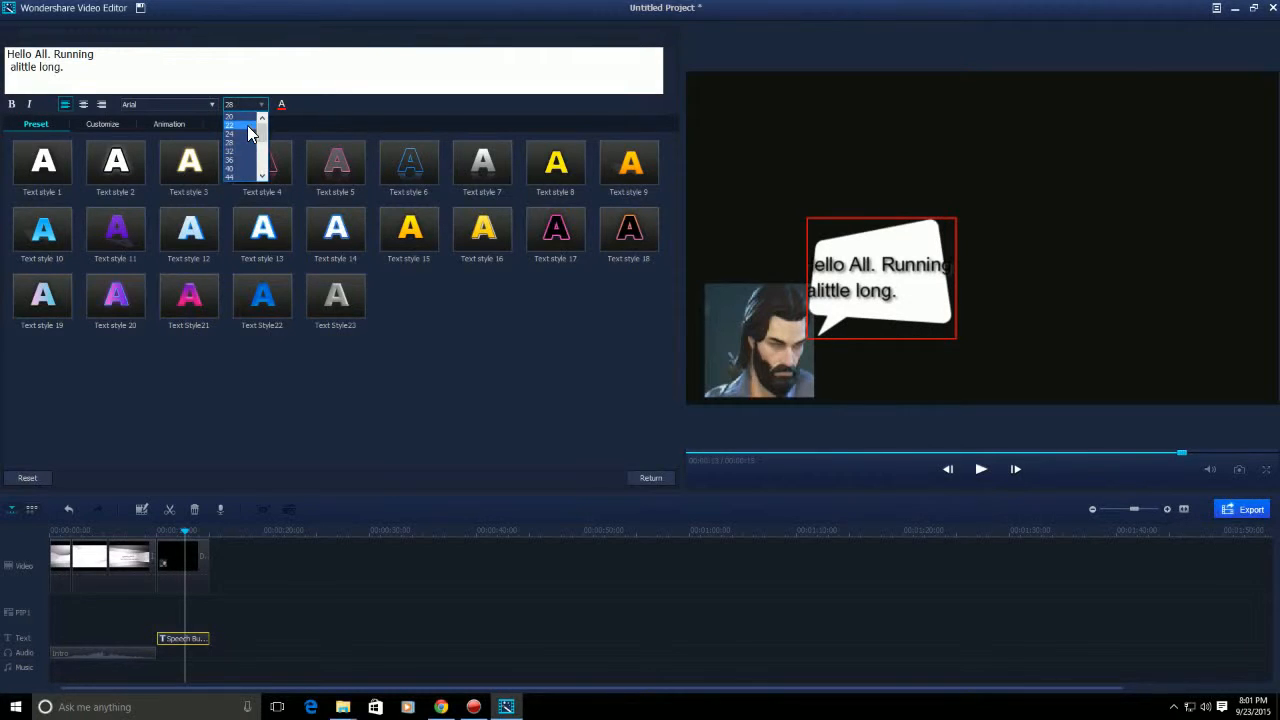
pyautogui.click(247, 125)
pyautogui.click(262, 105)
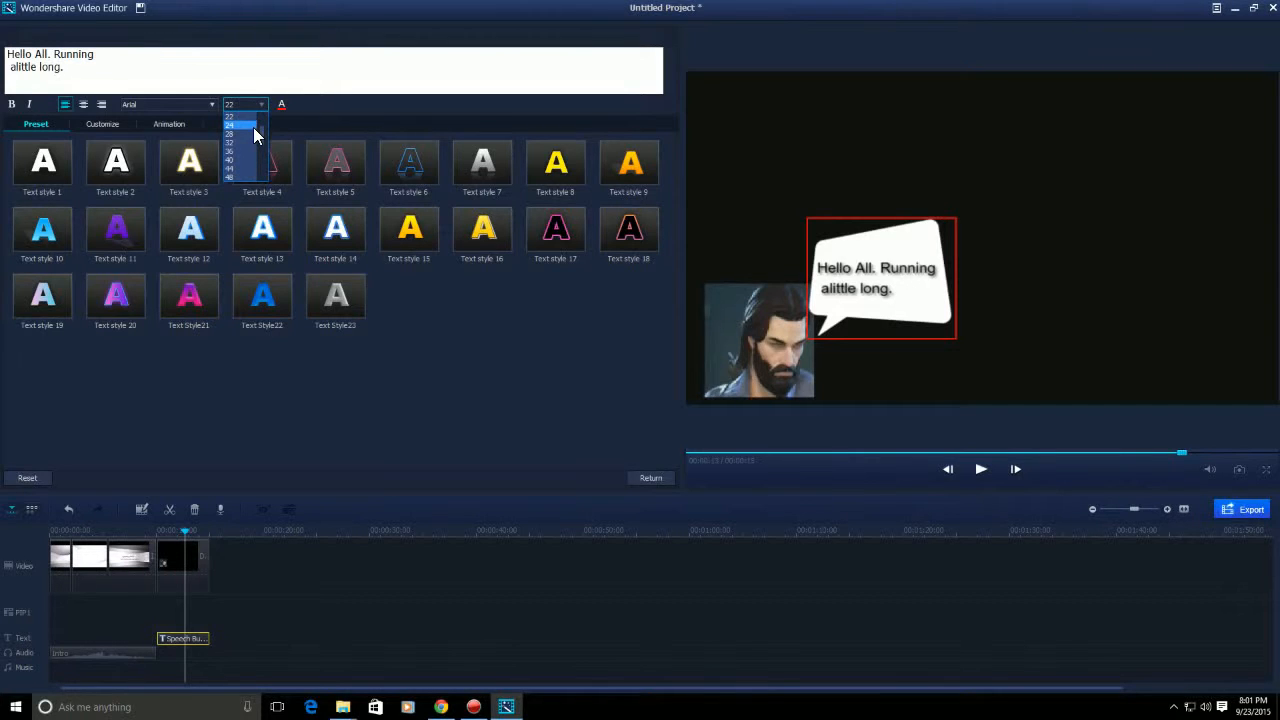
pyautogui.click(253, 126)
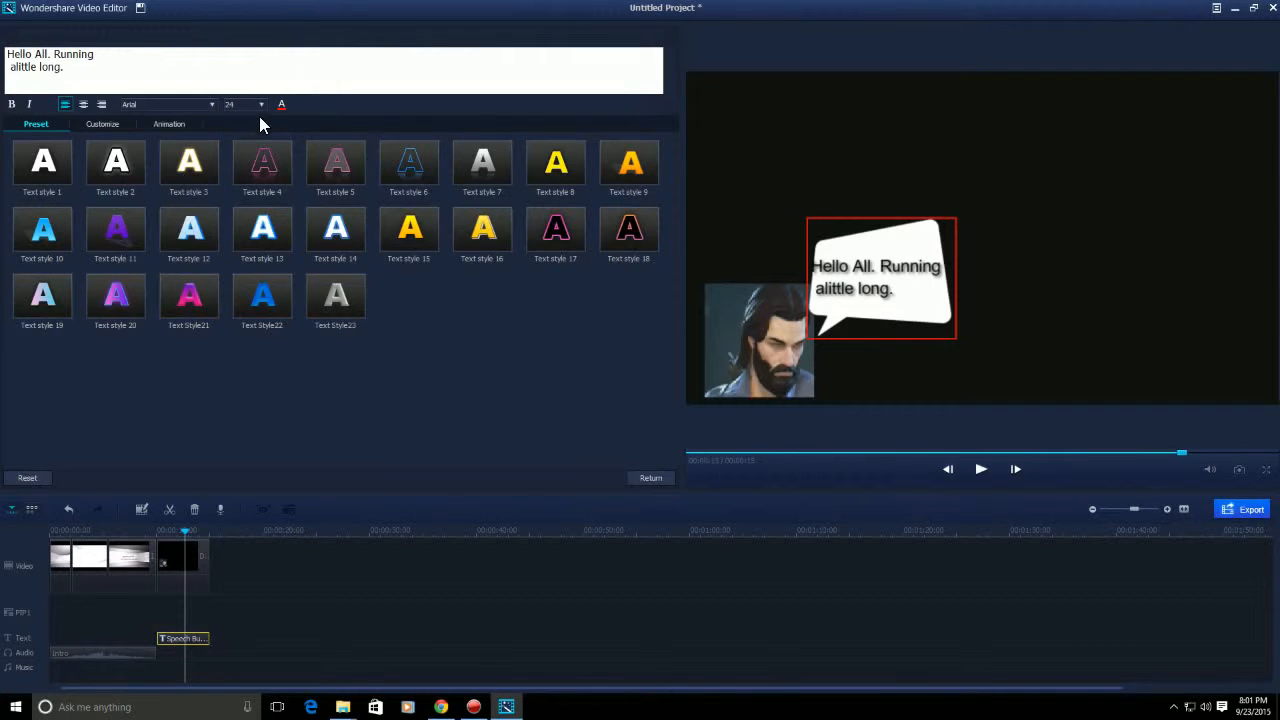
pyautogui.click(260, 106)
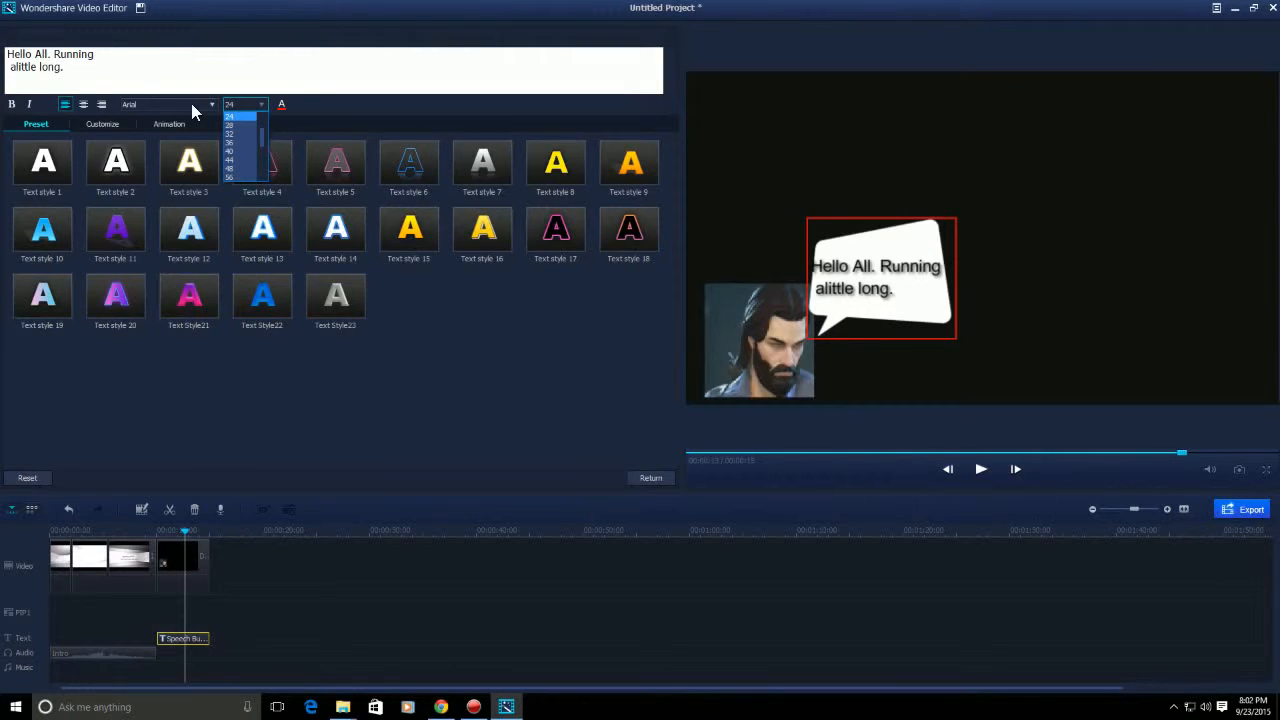
# Step: Put "Running" on its own line by inserting a line break after "Hello All."
pyautogui.click(128, 70)
pyautogui.click(55, 56)
pyautogui.press('Return')
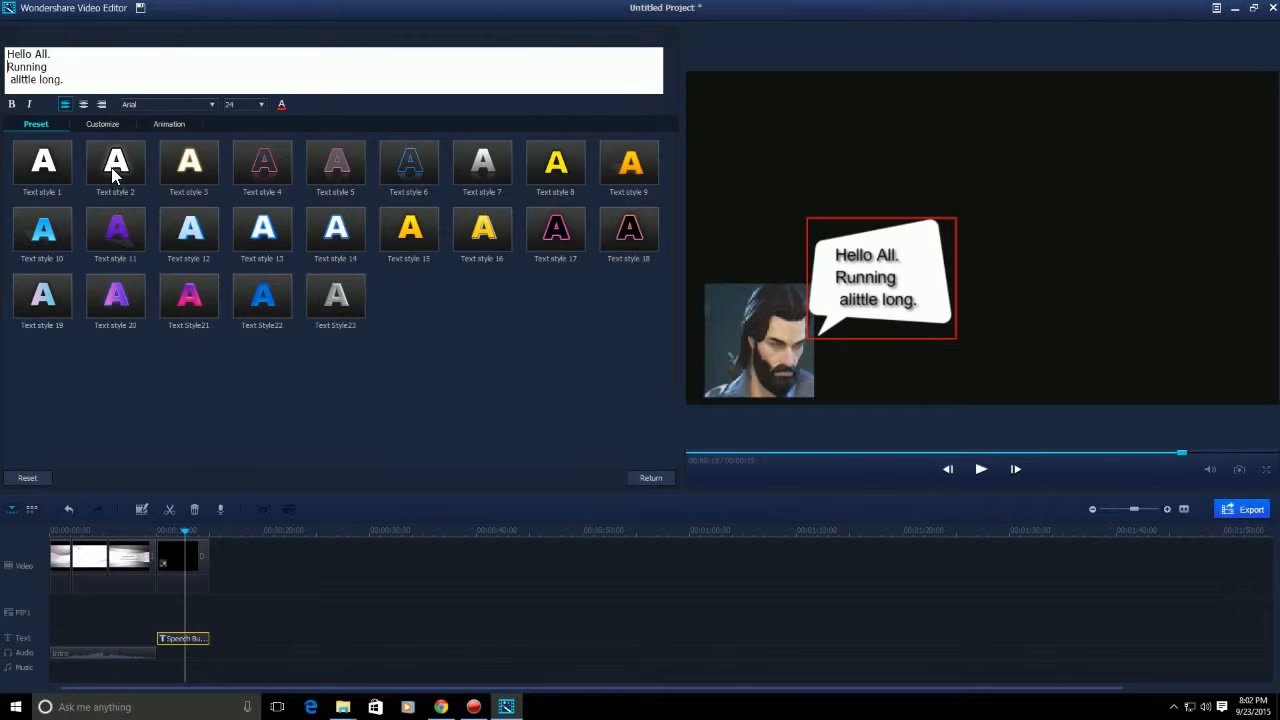
# Step: Turn off the shadow on the speech bubble's text
pyautogui.click(107, 125)
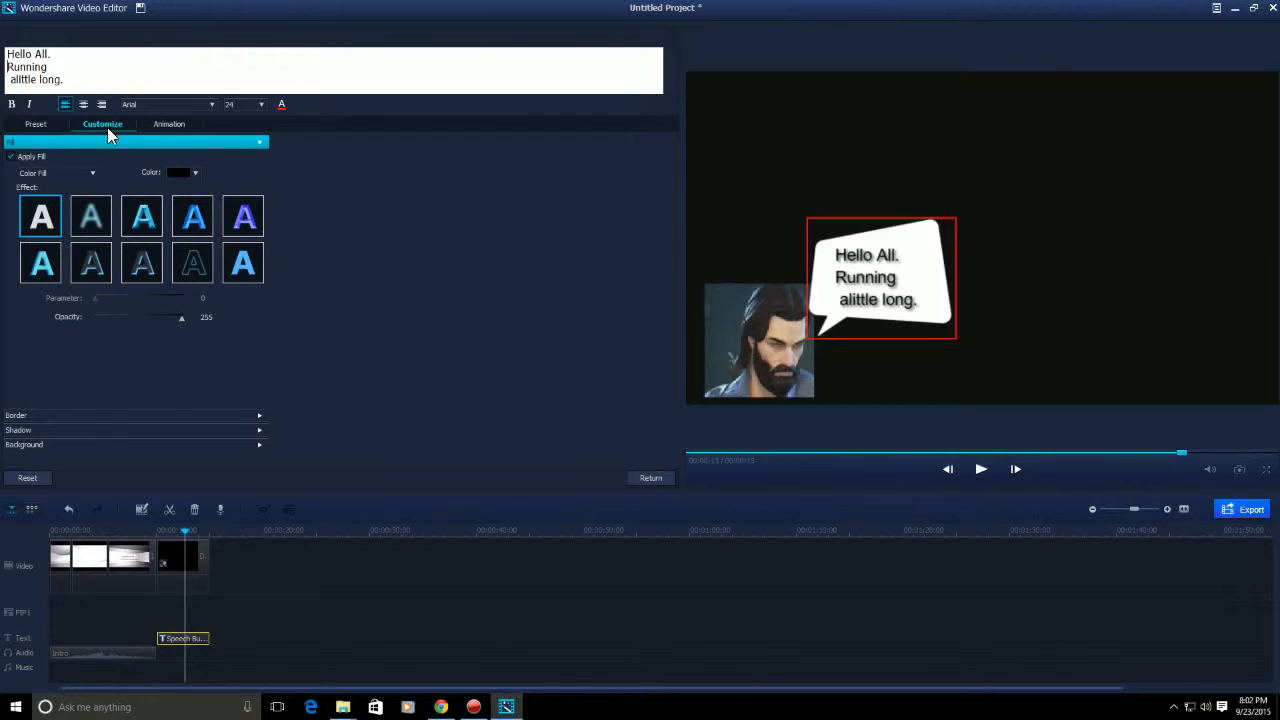
pyautogui.click(17, 431)
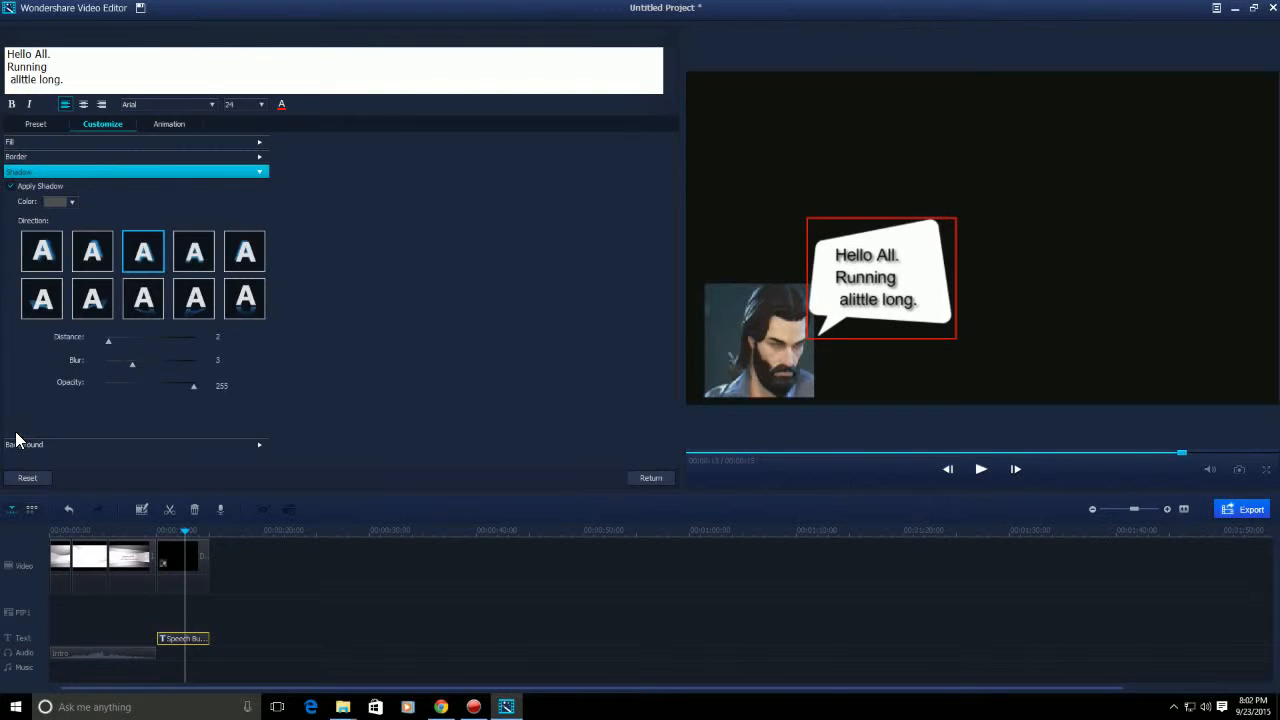
pyautogui.click(11, 186)
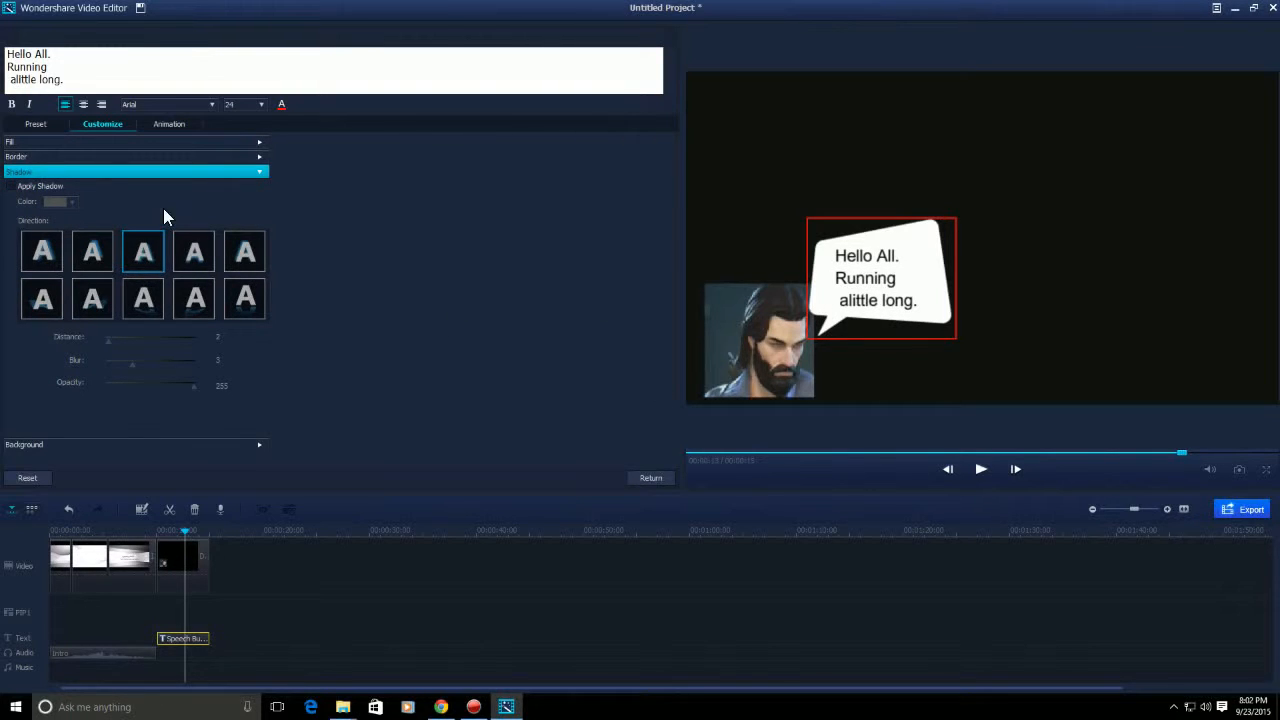
# Step: Try bold and italic styling on the speech bubble's text, and switch both off again
pyautogui.click(12, 106)
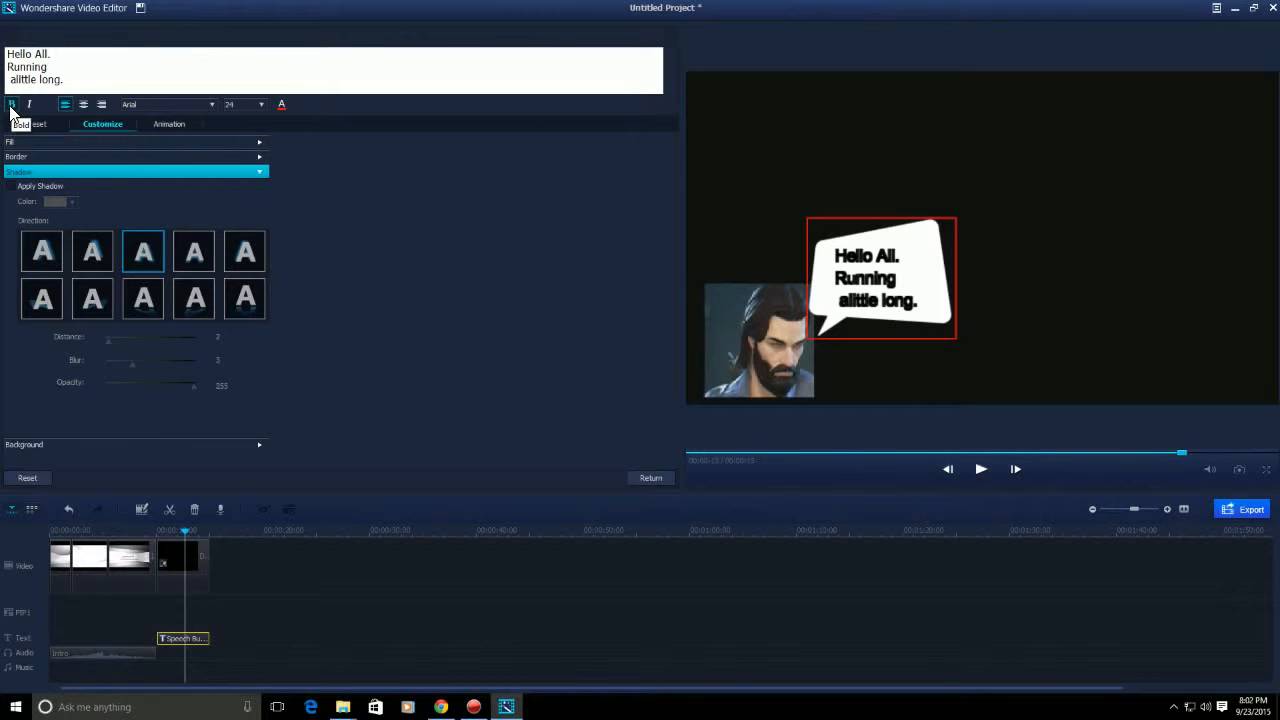
pyautogui.click(12, 106)
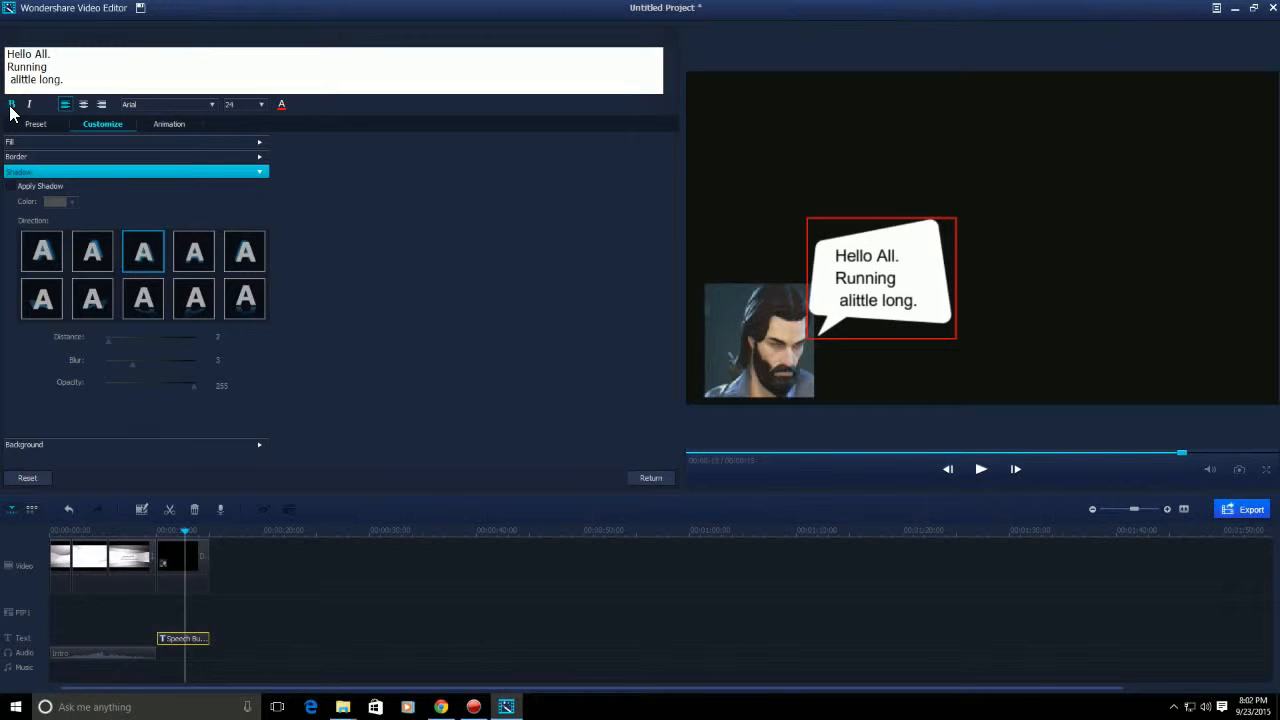
pyautogui.click(31, 108)
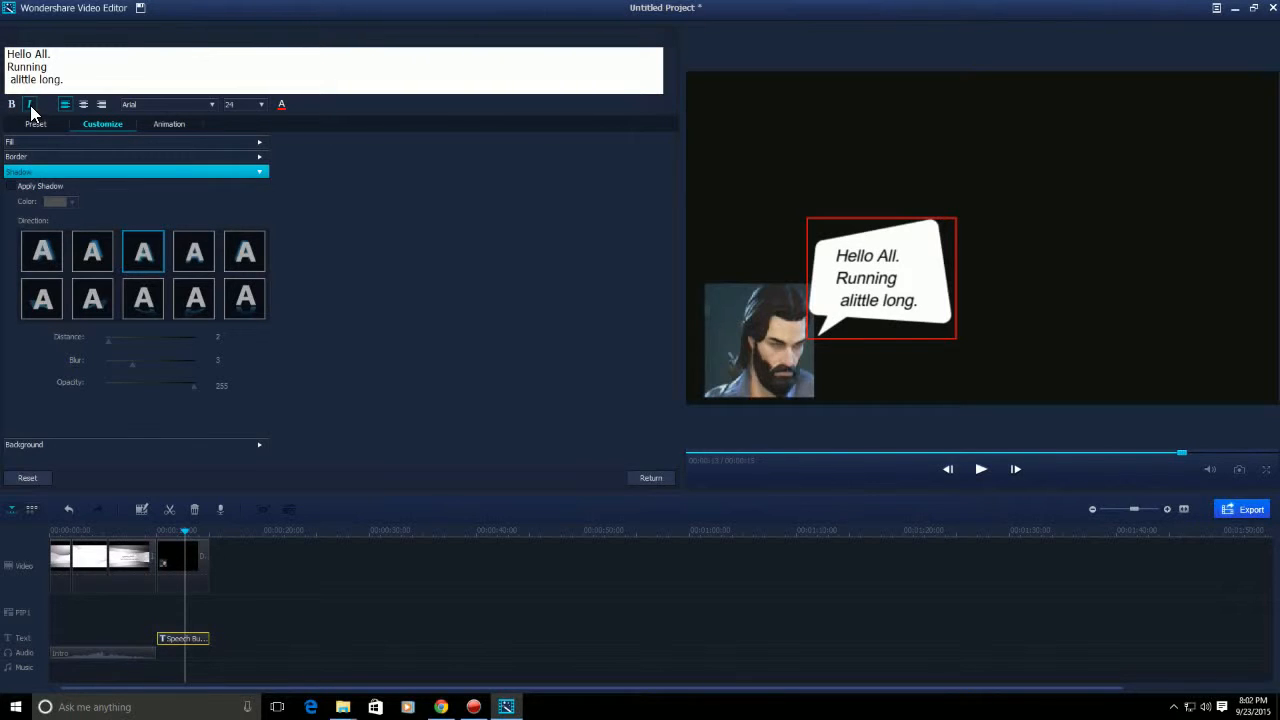
pyautogui.click(31, 108)
pyautogui.click(31, 108)
pyautogui.click(31, 108)
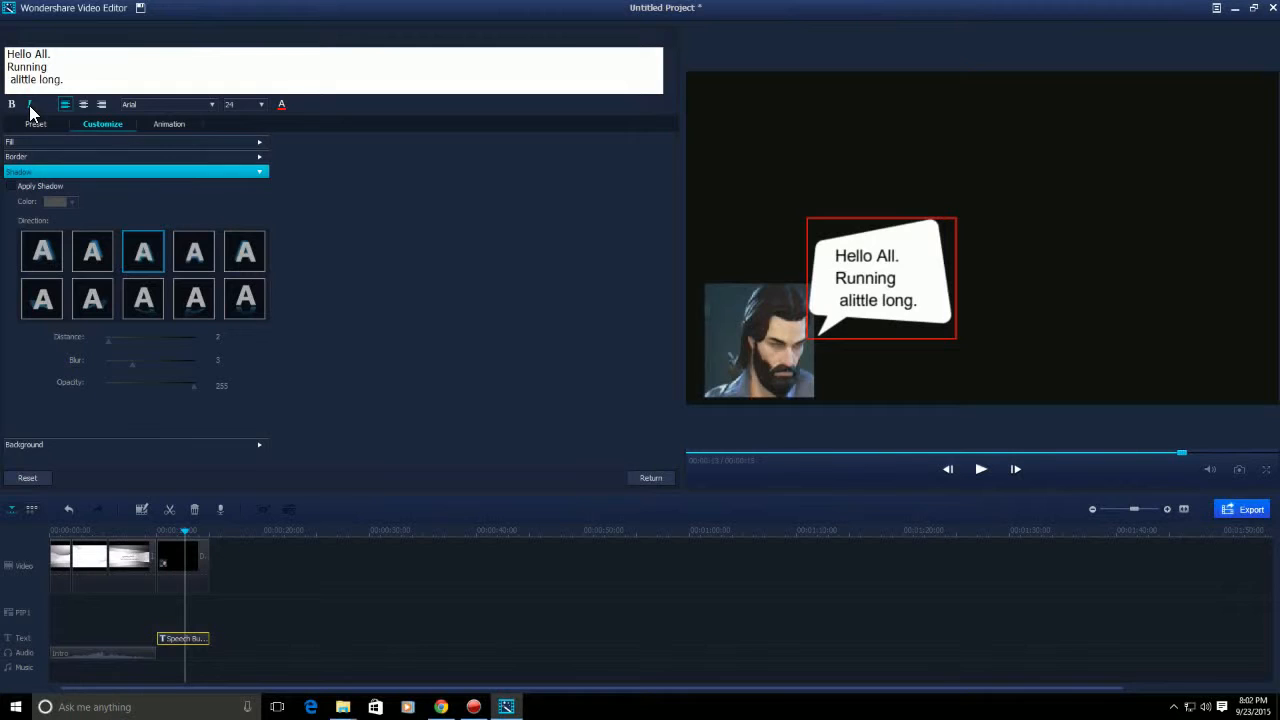
# Step: Try red as the fill color of the speech bubble's text, and set it to blue
pyautogui.click(35, 143)
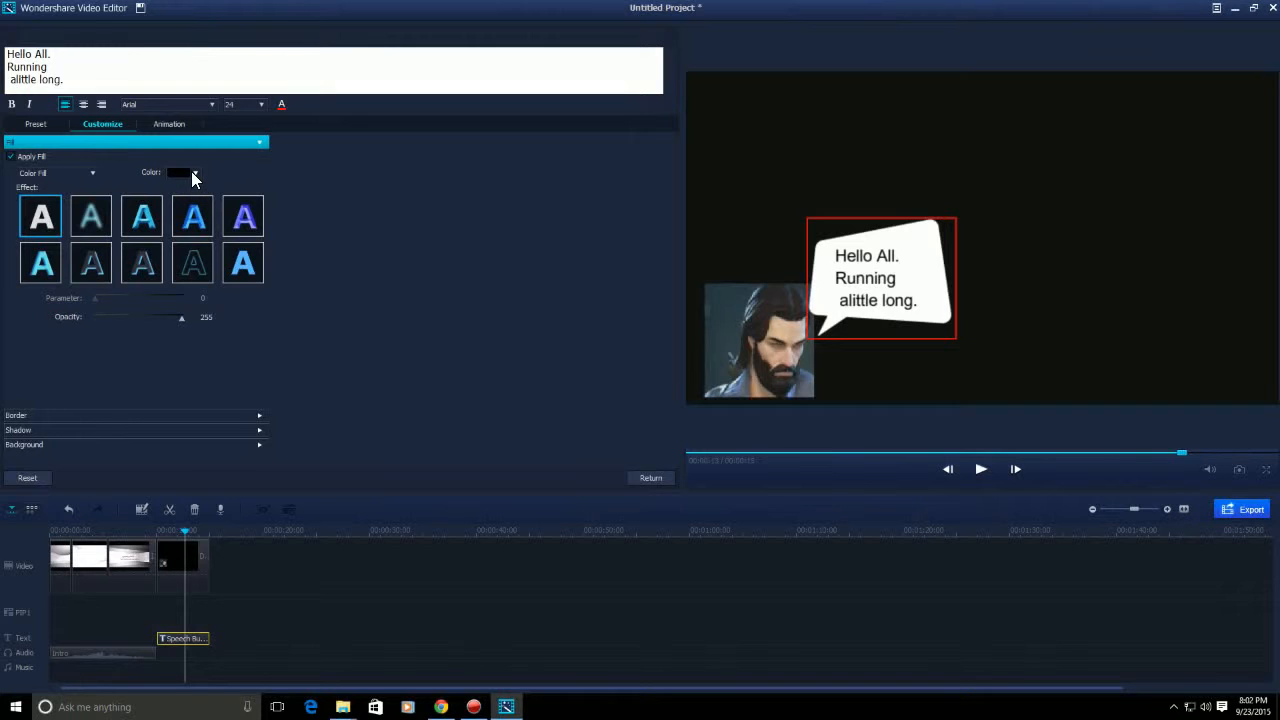
pyautogui.click(194, 175)
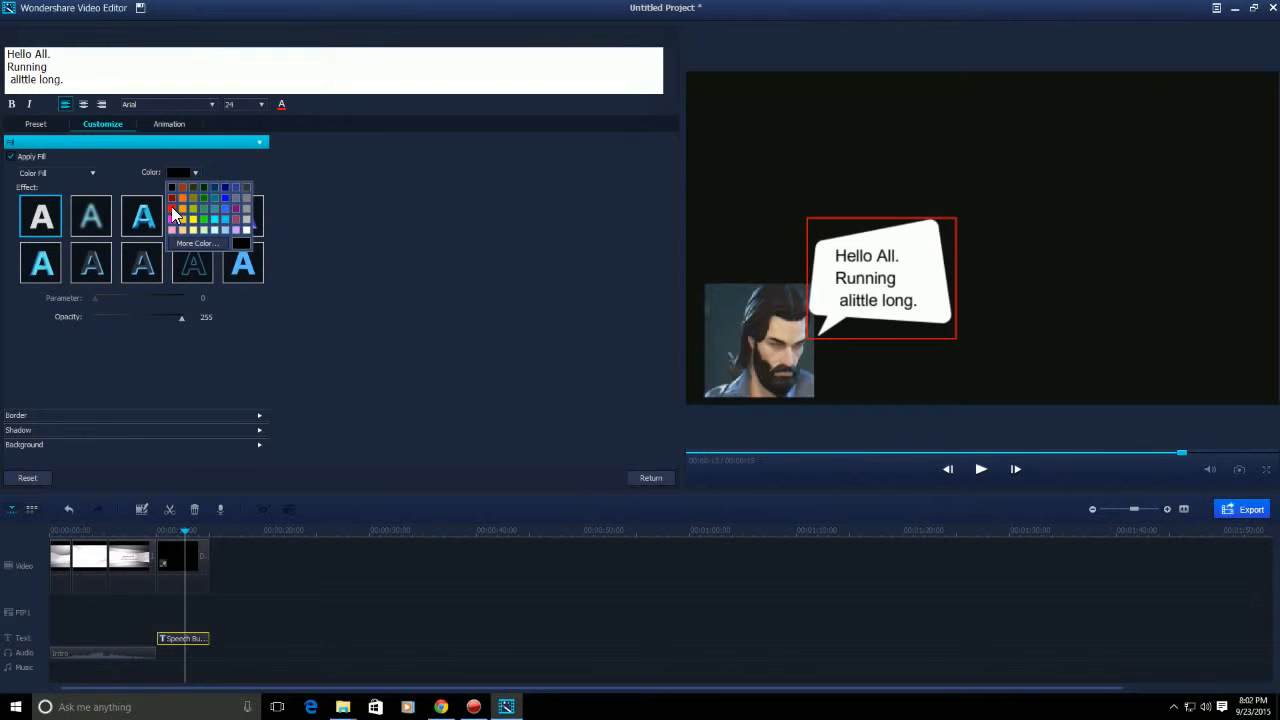
pyautogui.click(174, 213)
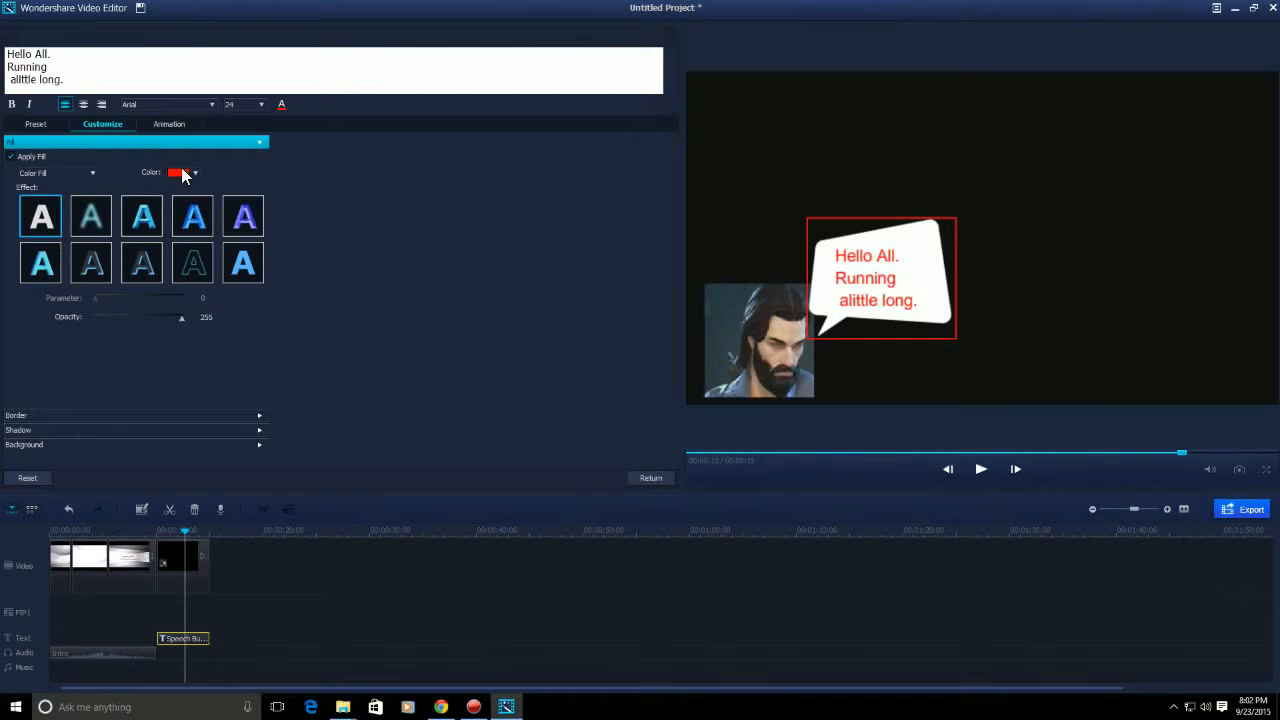
pyautogui.click(183, 174)
pyautogui.click(223, 199)
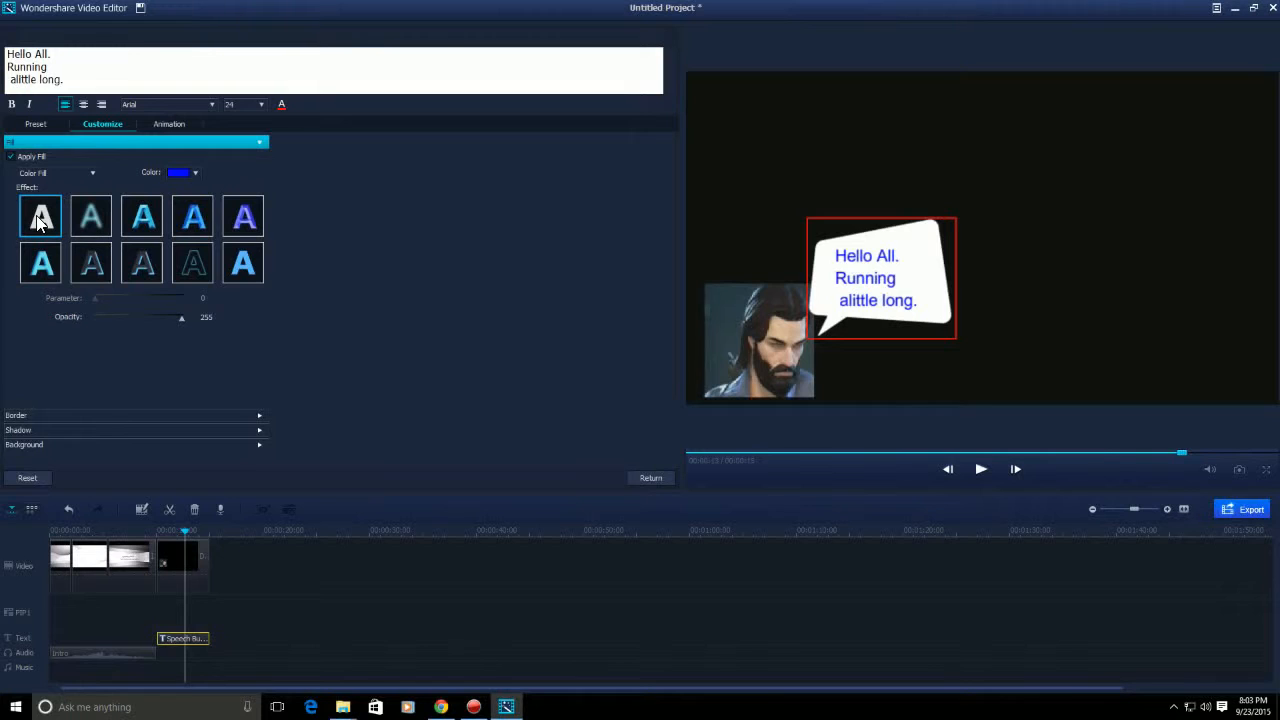
# Step: Try several of the fill effects on the speech bubble's blue text
pyautogui.click(90, 218)
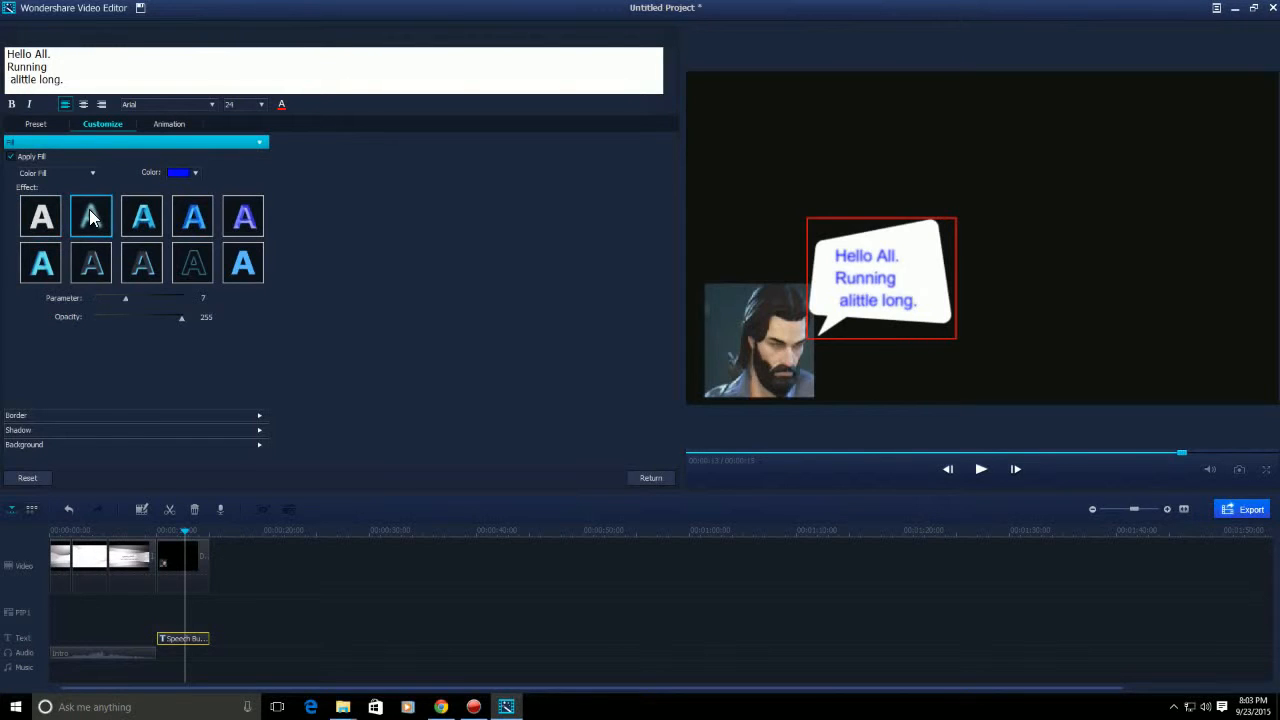
pyautogui.click(140, 222)
pyautogui.click(193, 220)
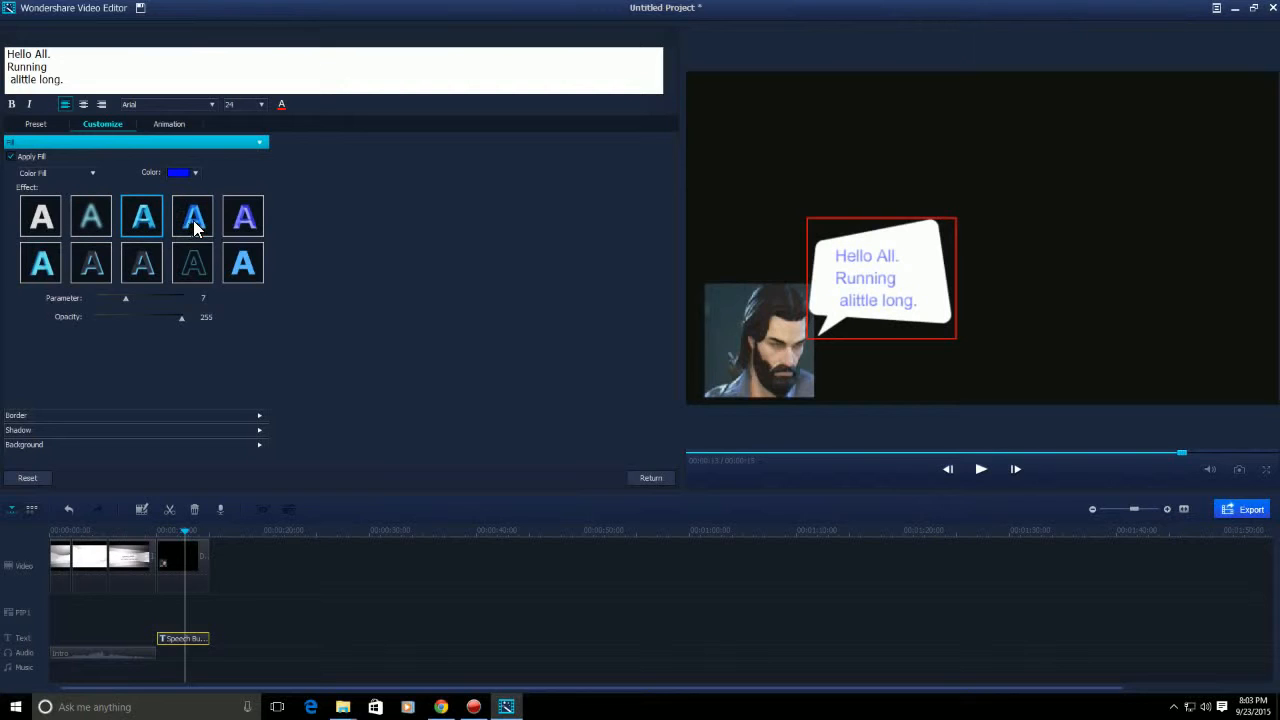
pyautogui.click(249, 224)
pyautogui.click(251, 266)
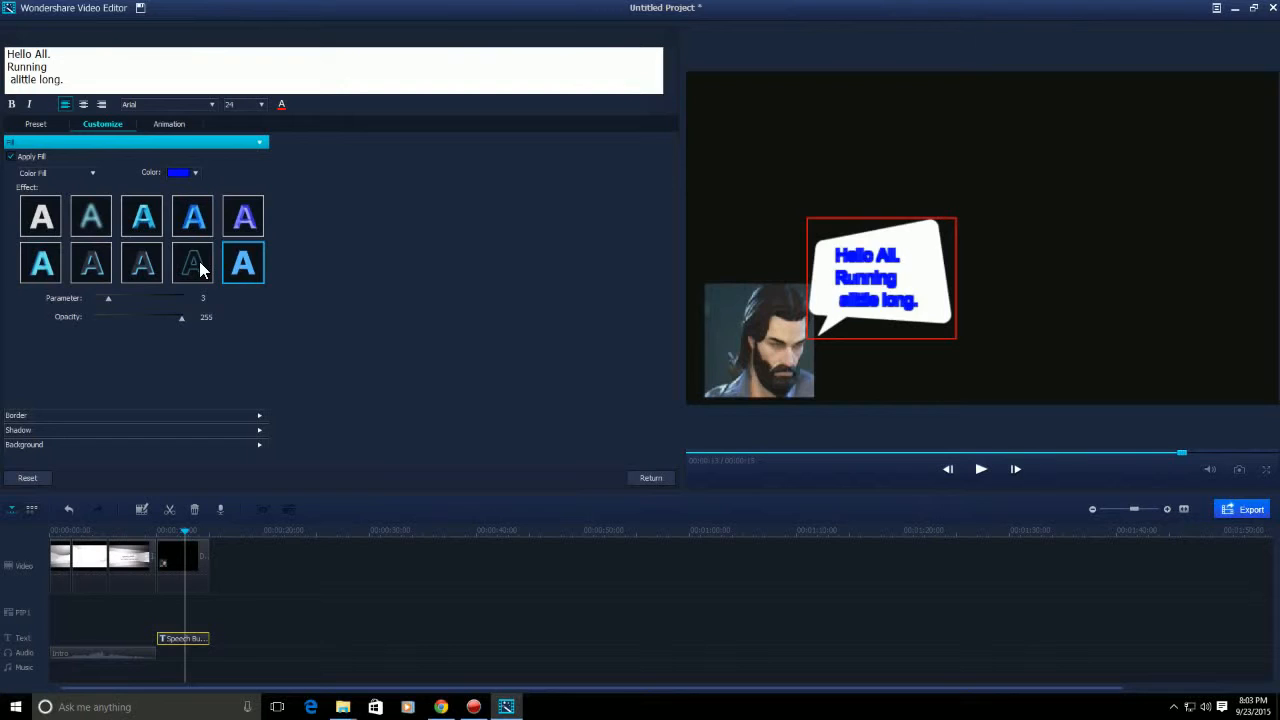
pyautogui.click(197, 266)
pyautogui.click(245, 221)
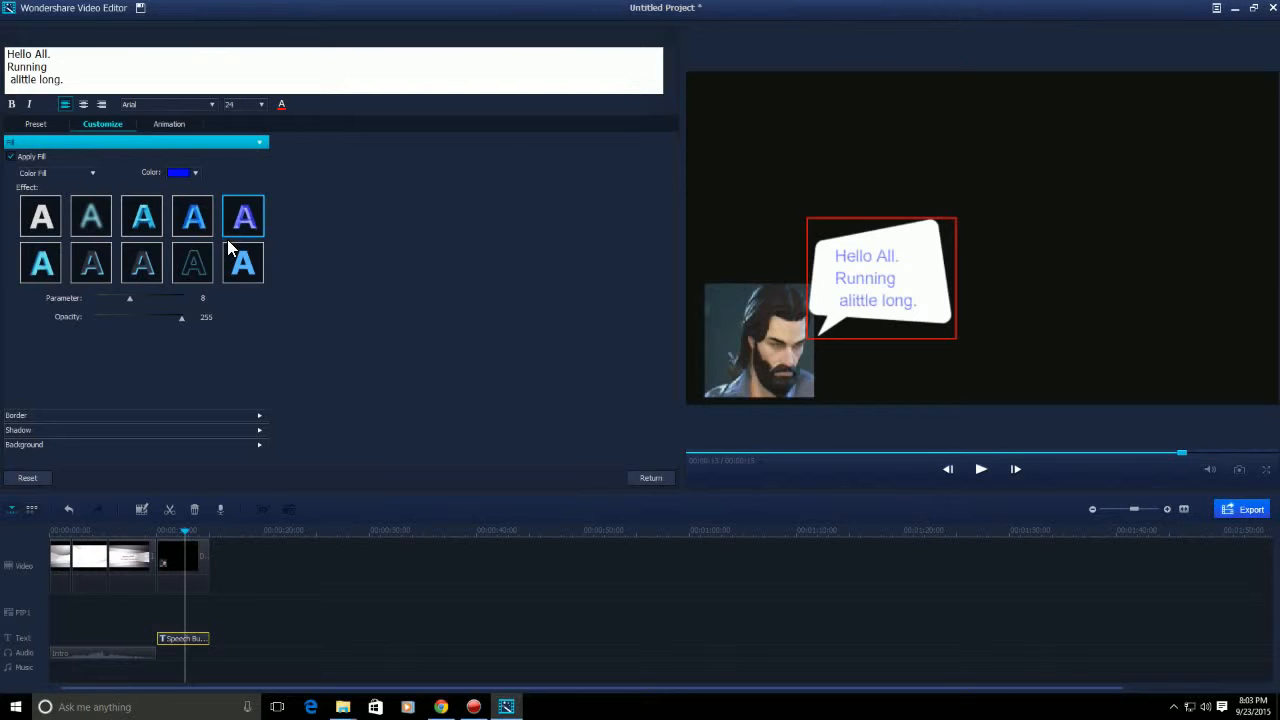
# Step: Apply a solid black border of size 1 to the speech bubble's text
pyautogui.click(26, 415)
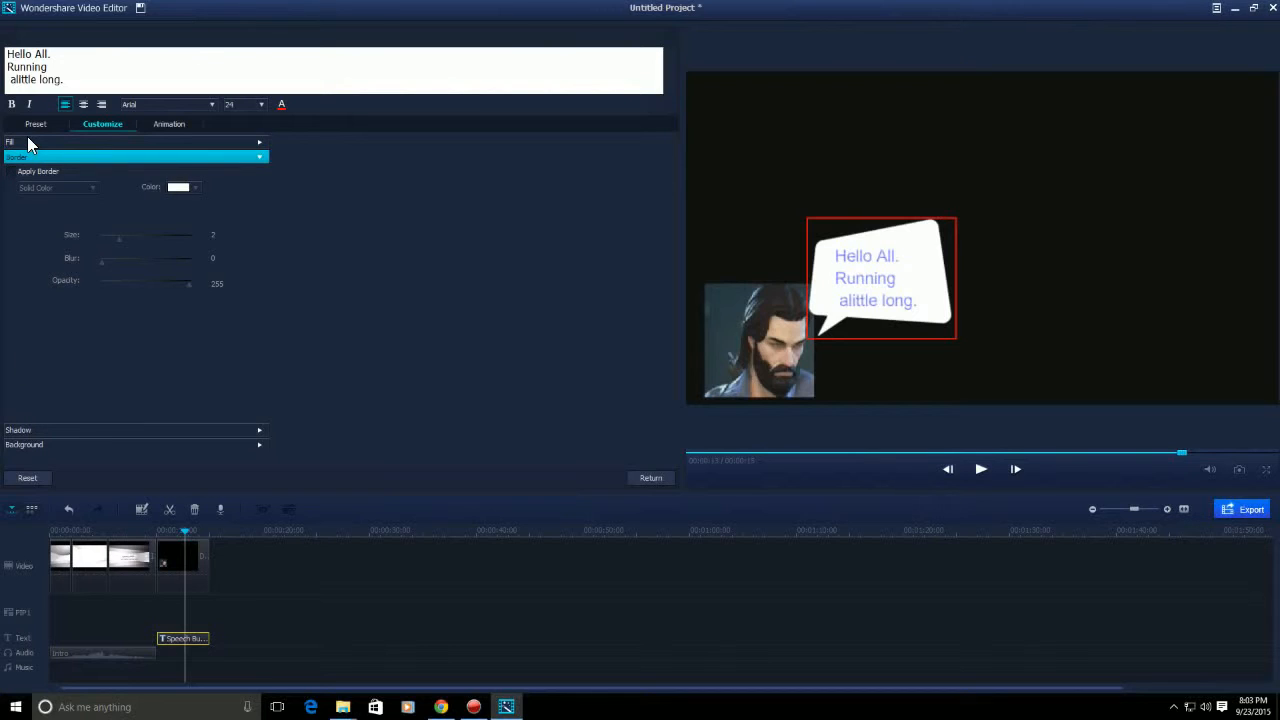
pyautogui.click(12, 172)
pyautogui.click(188, 189)
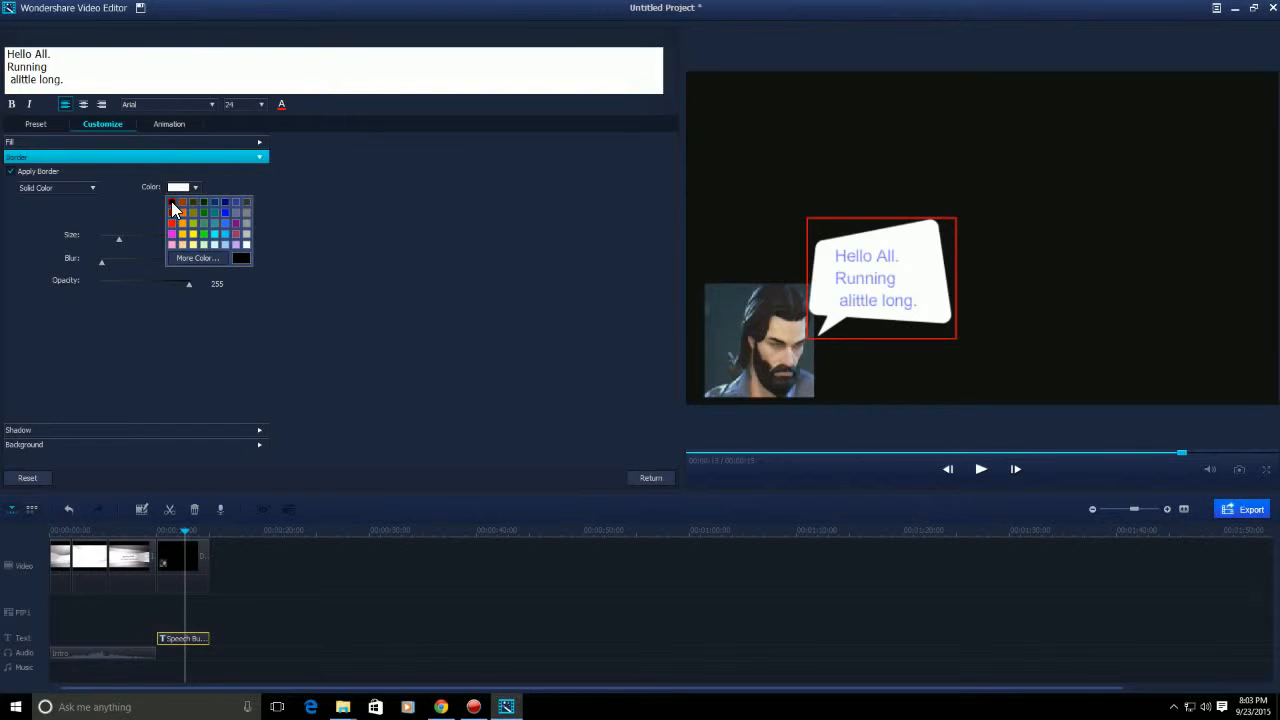
pyautogui.click(172, 203)
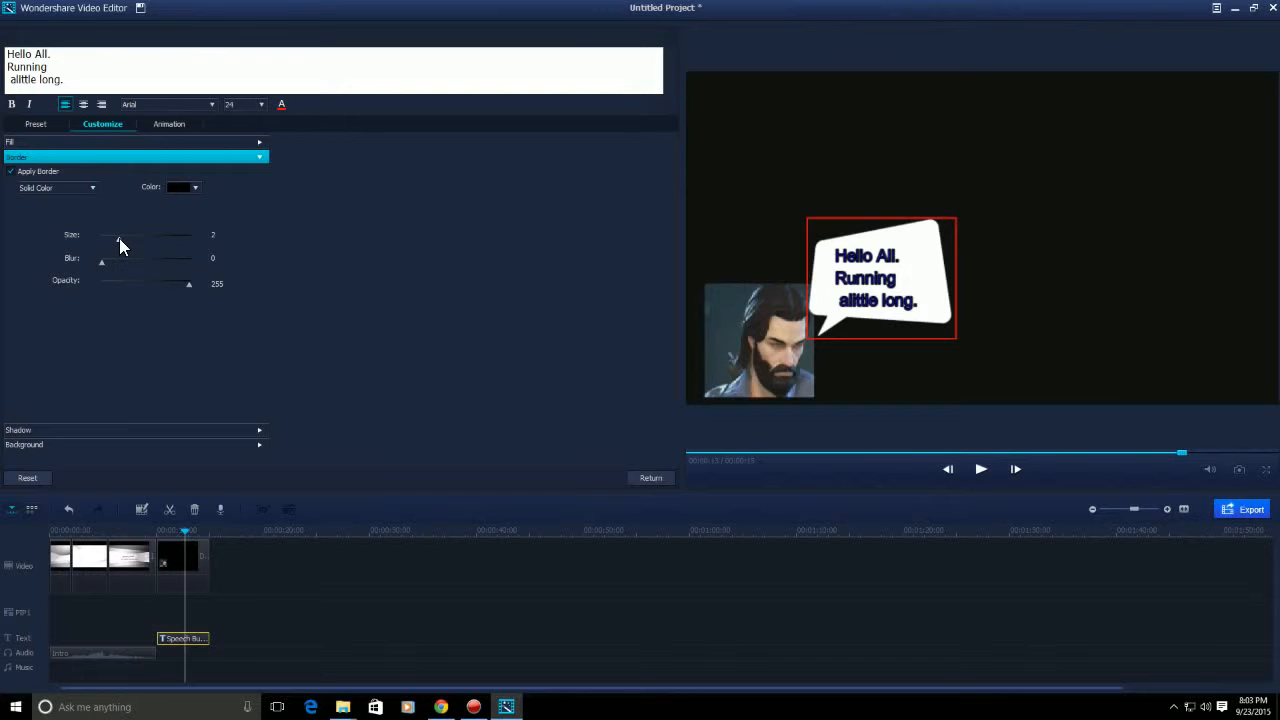
pyautogui.moveTo(119, 238); pyautogui.dragTo(111, 239)
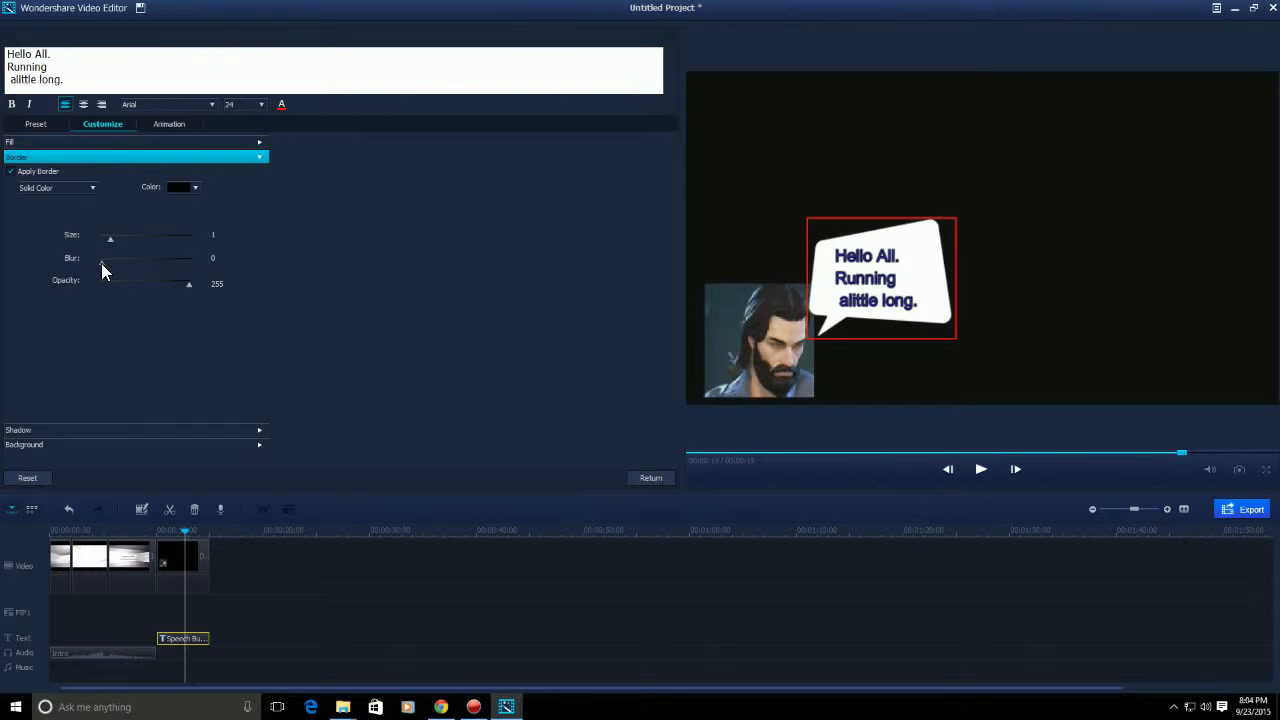
# Step: Try a border blur of 10, set it back to 0, and keep the border opacity at 255
pyautogui.moveTo(107, 263); pyautogui.dragTo(194, 267)
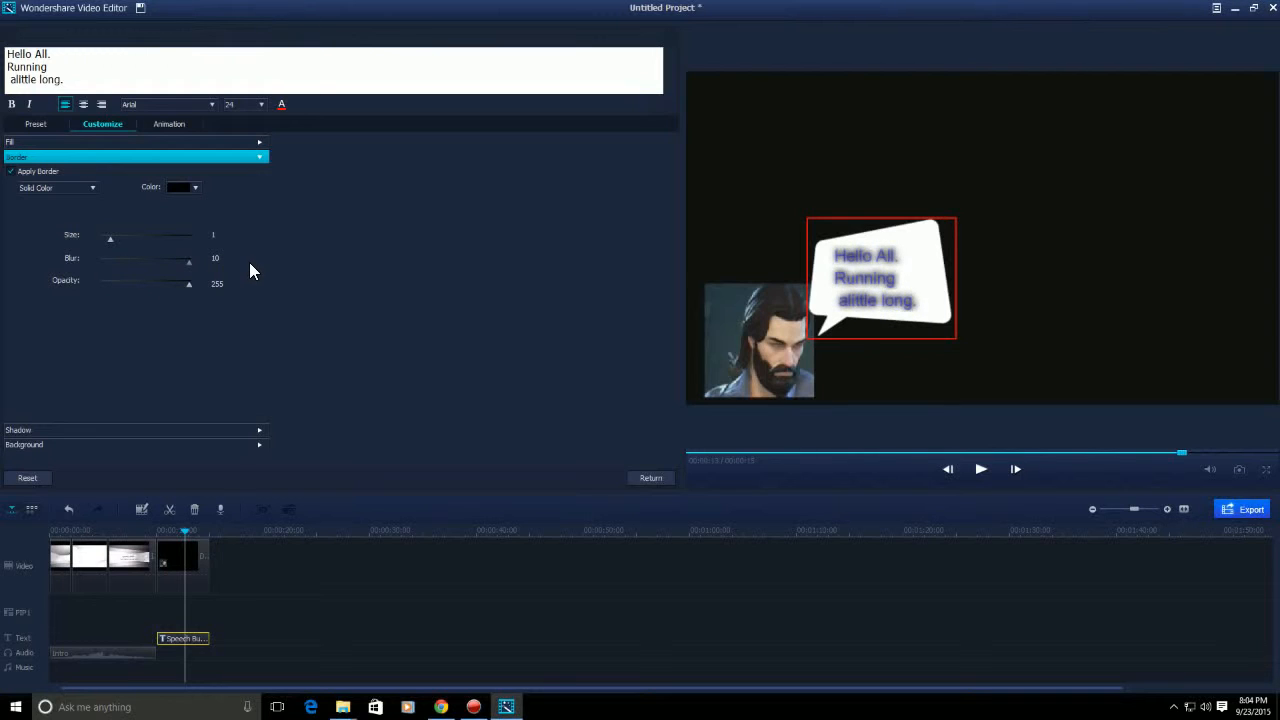
pyautogui.moveTo(189, 265); pyautogui.dragTo(83, 268)
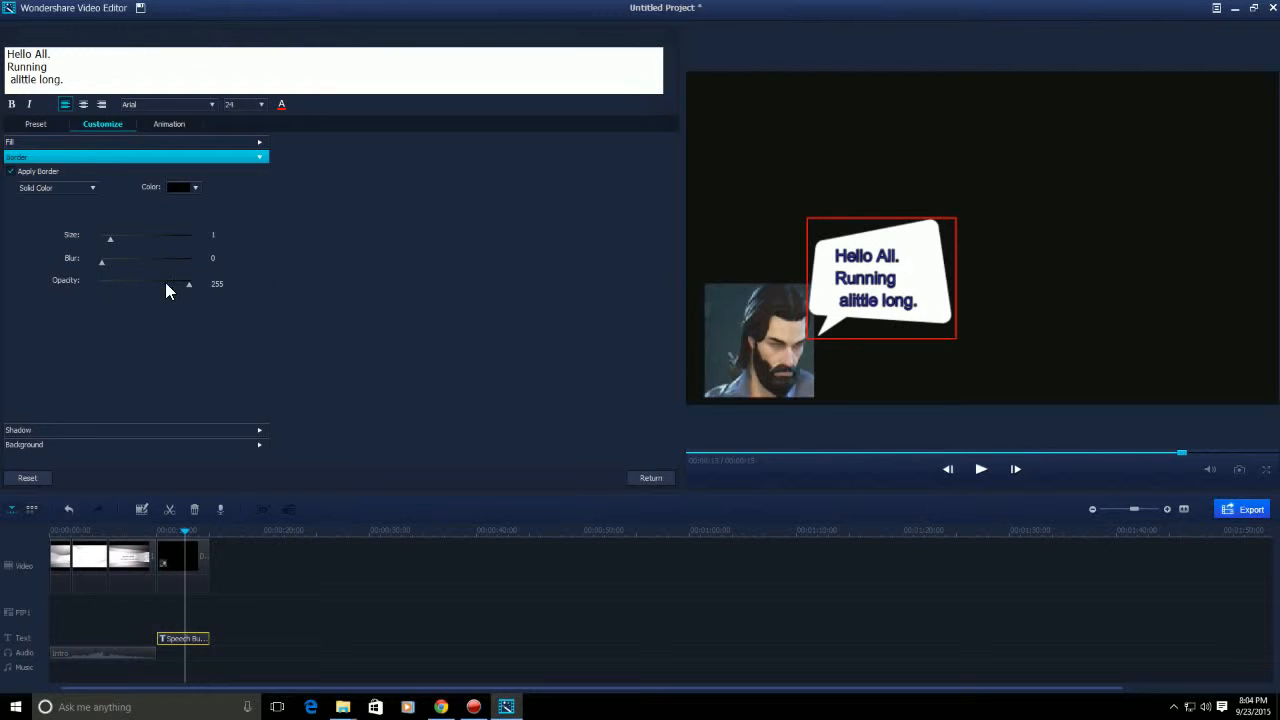
pyautogui.moveTo(188, 285); pyautogui.dragTo(234, 286)
# Step: Restore the plain fill effect on the speech bubble's text and turn off its border
pyautogui.click(18, 143)
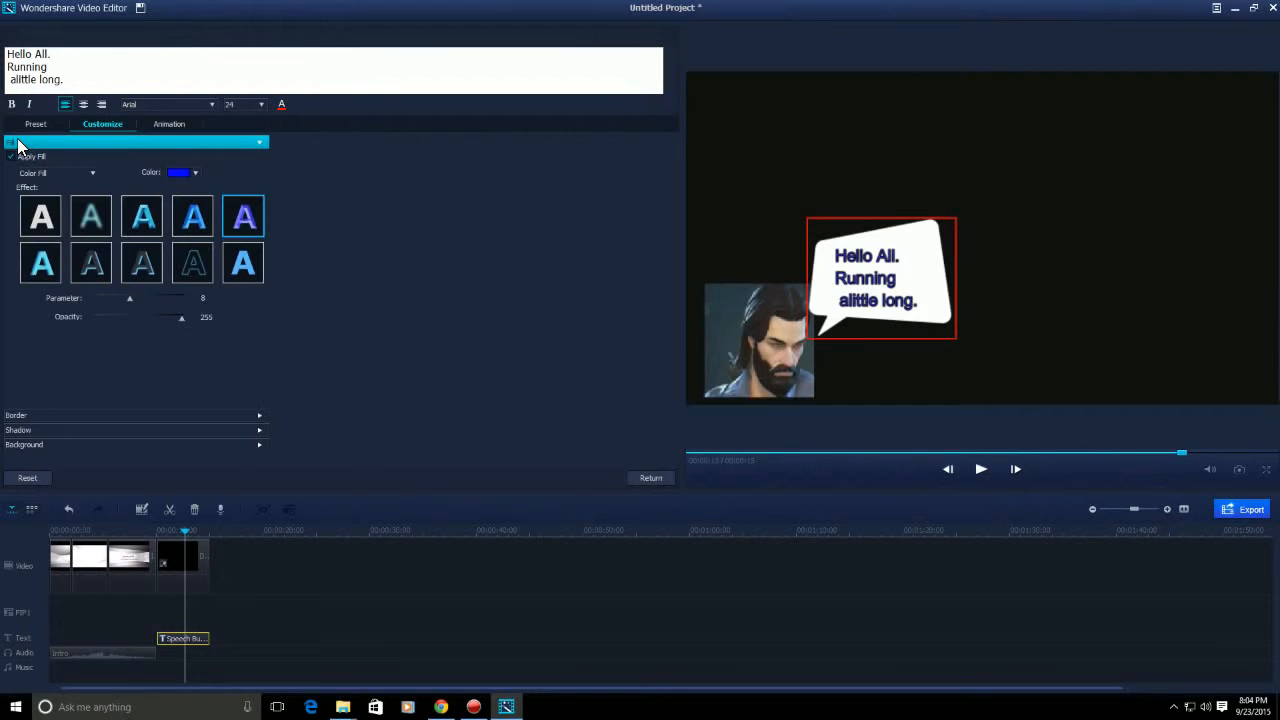
pyautogui.click(44, 226)
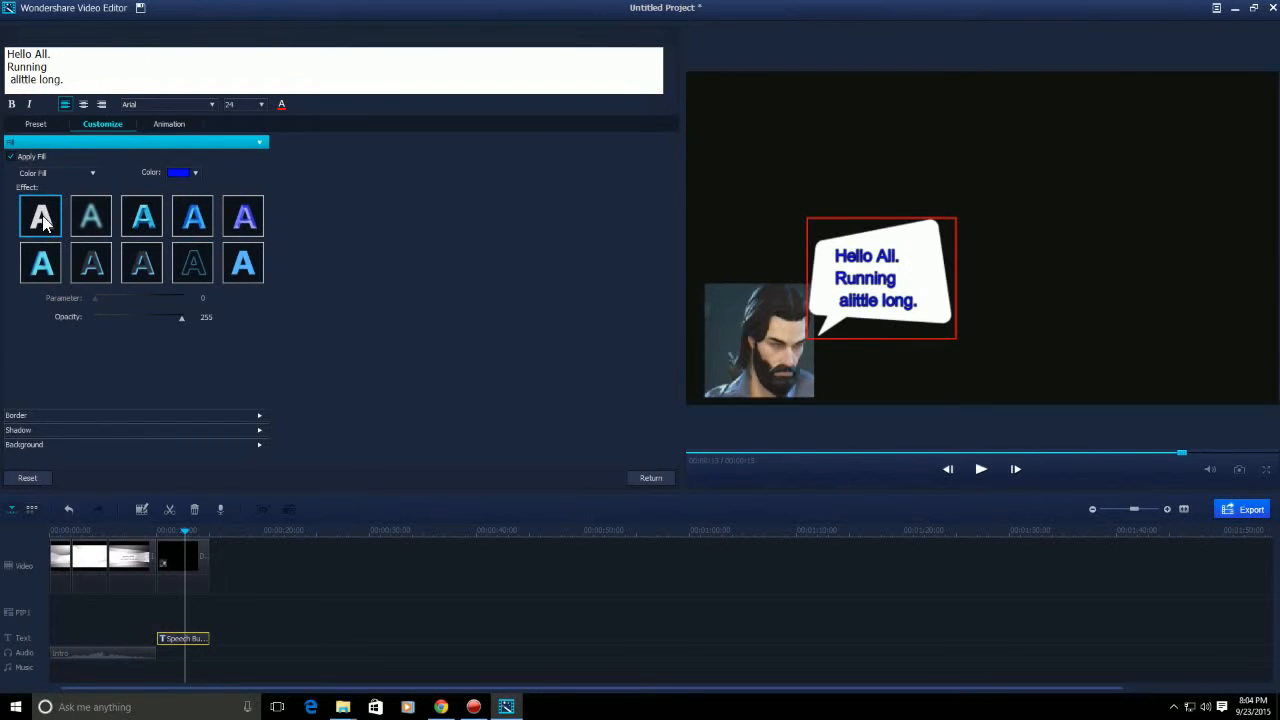
pyautogui.click(29, 414)
pyautogui.click(10, 172)
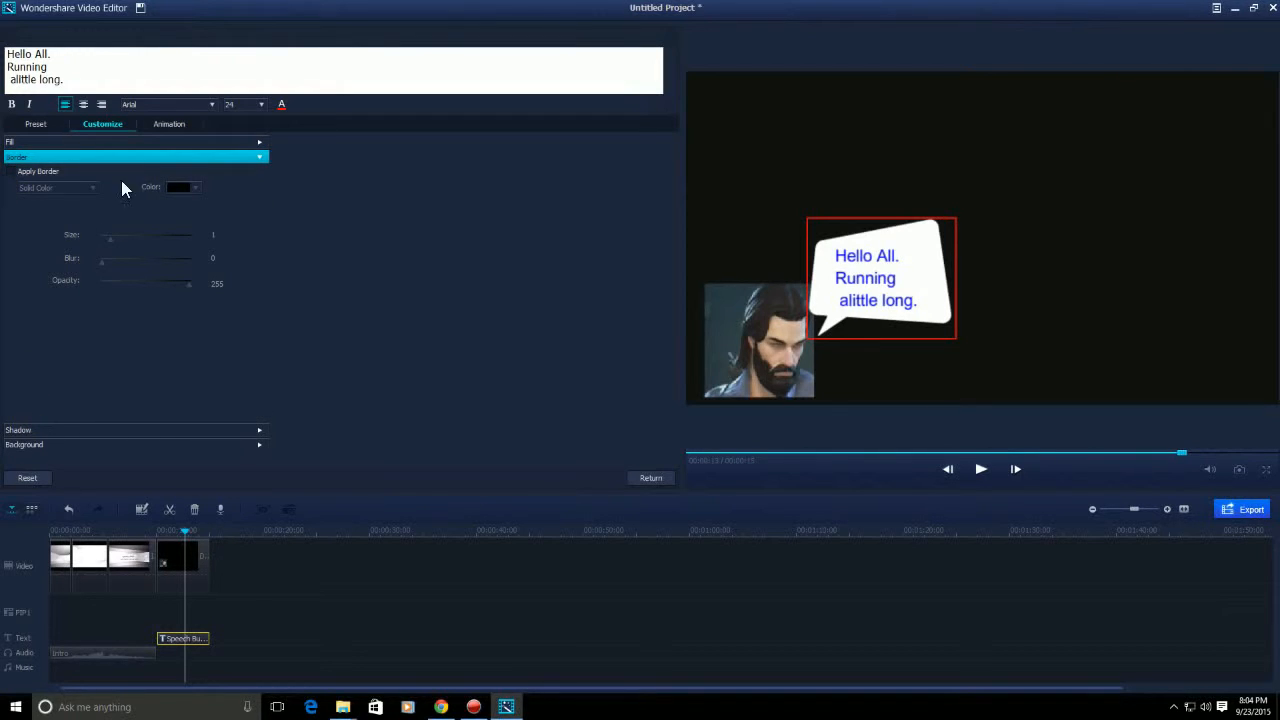
# Step: Set the speech bubble's font size to 44 and delete the lines "Running" and "alittle long."
pyautogui.click(255, 105)
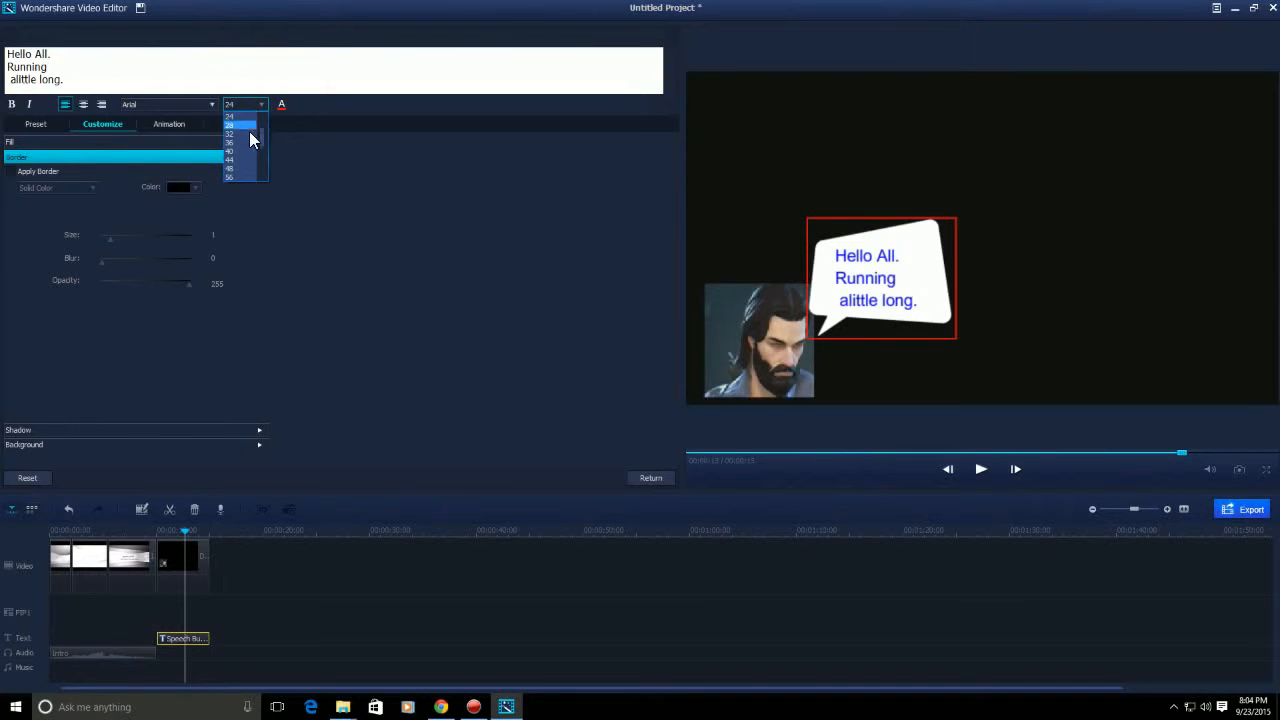
pyautogui.click(251, 160)
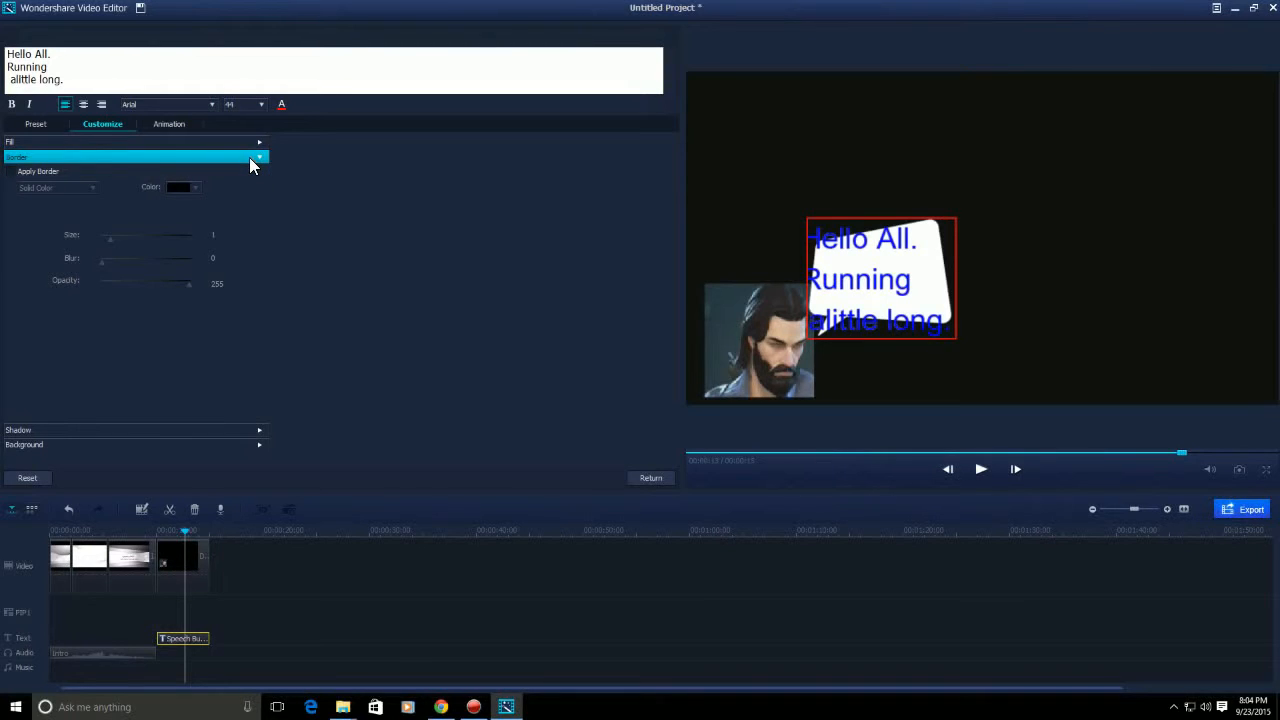
pyautogui.moveTo(82, 86); pyautogui.dragTo(2, 70)
pyautogui.press('BackSpace')
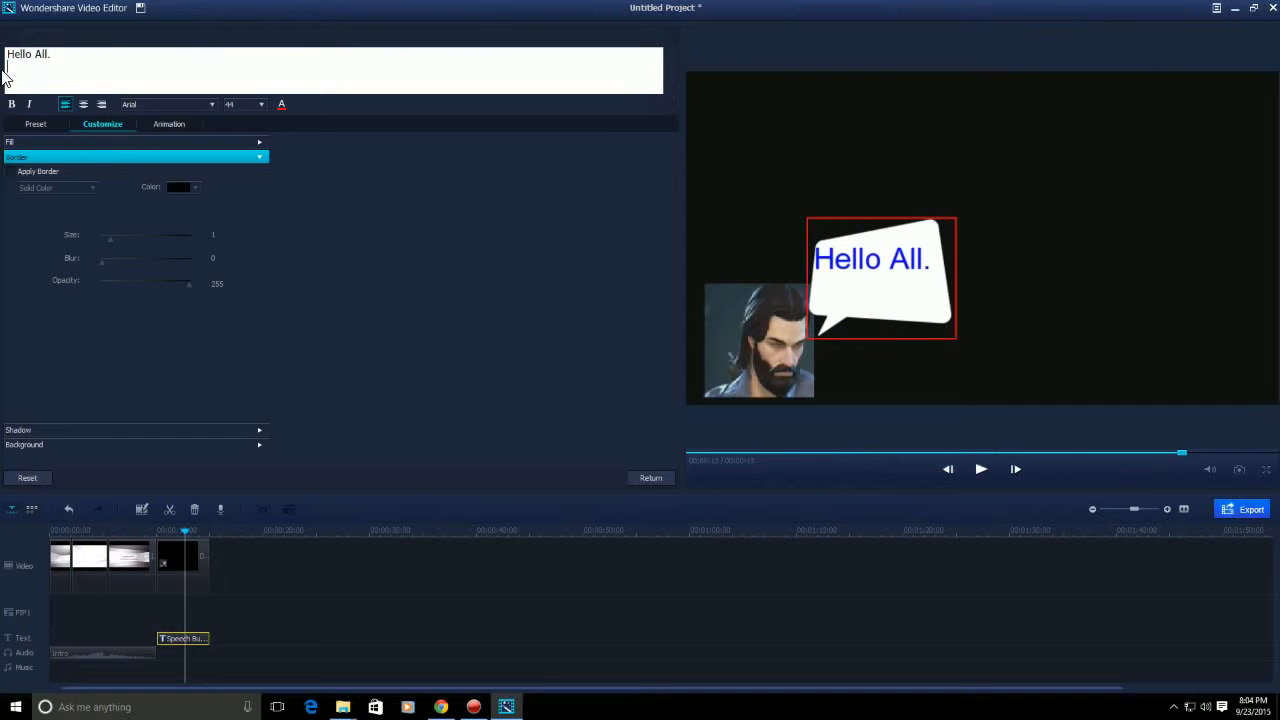
# Step: Insert a line break before "Hello All.", and try bold styling before switching it off again
pyautogui.click(8, 56)
pyautogui.press('Return')
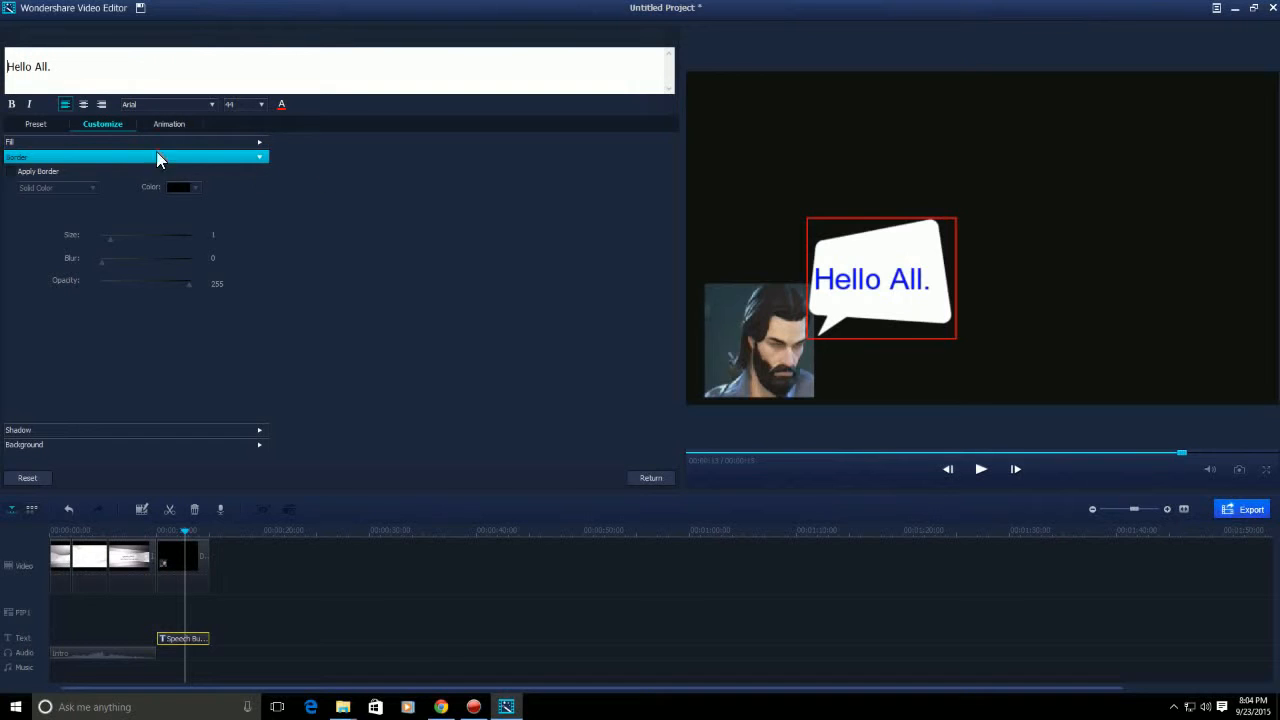
pyautogui.click(12, 104)
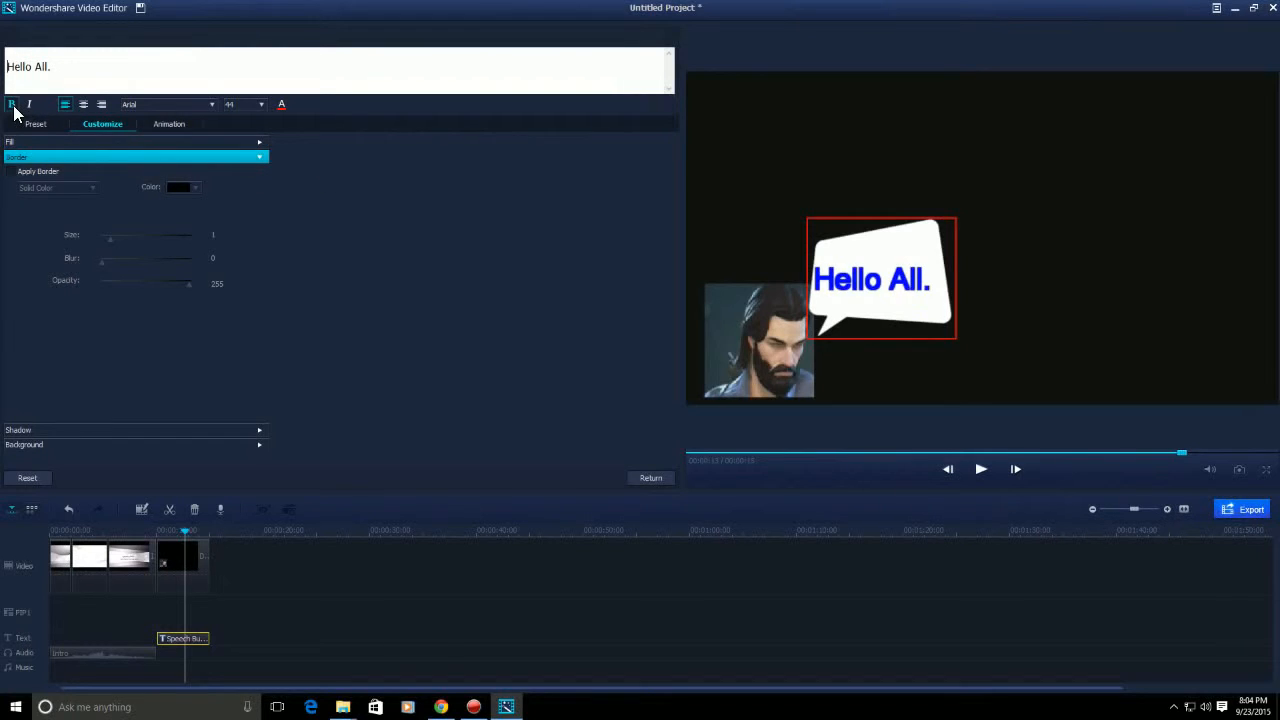
pyautogui.click(12, 104)
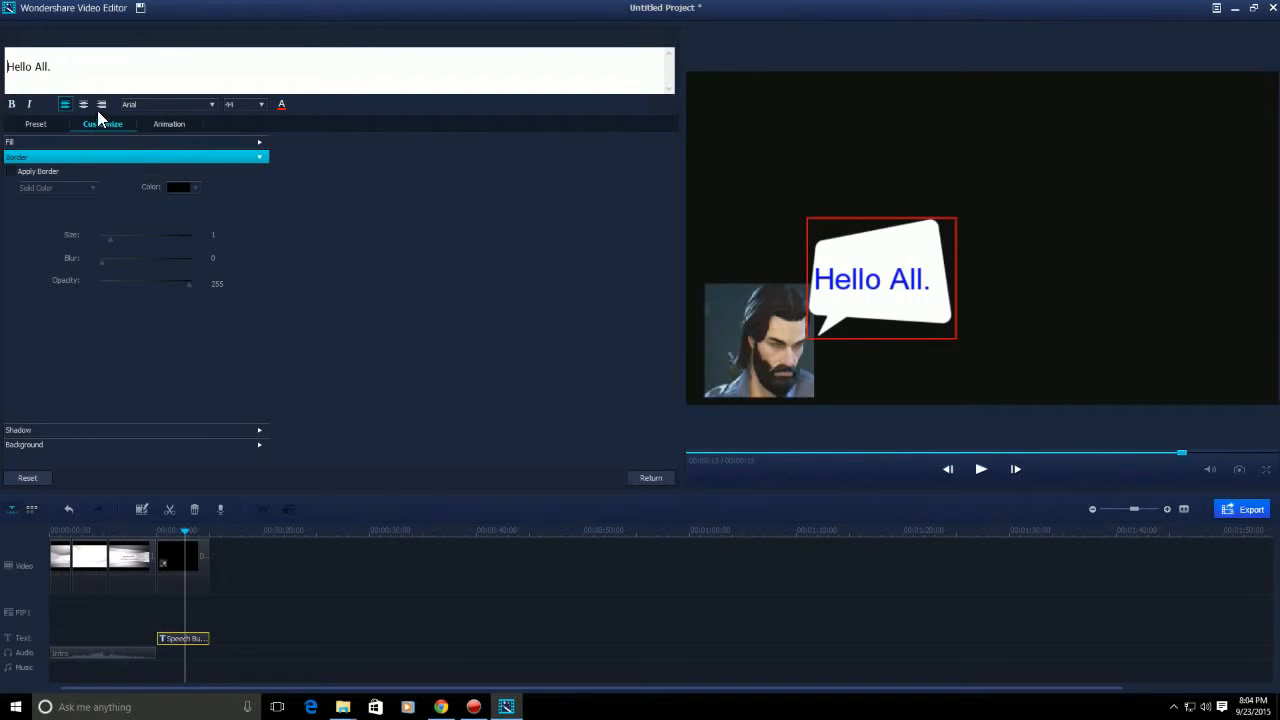
# Step: Set the speech bubble's font to Comic Sans MS and indent "Hello All." with leading spaces
pyautogui.click(201, 107)
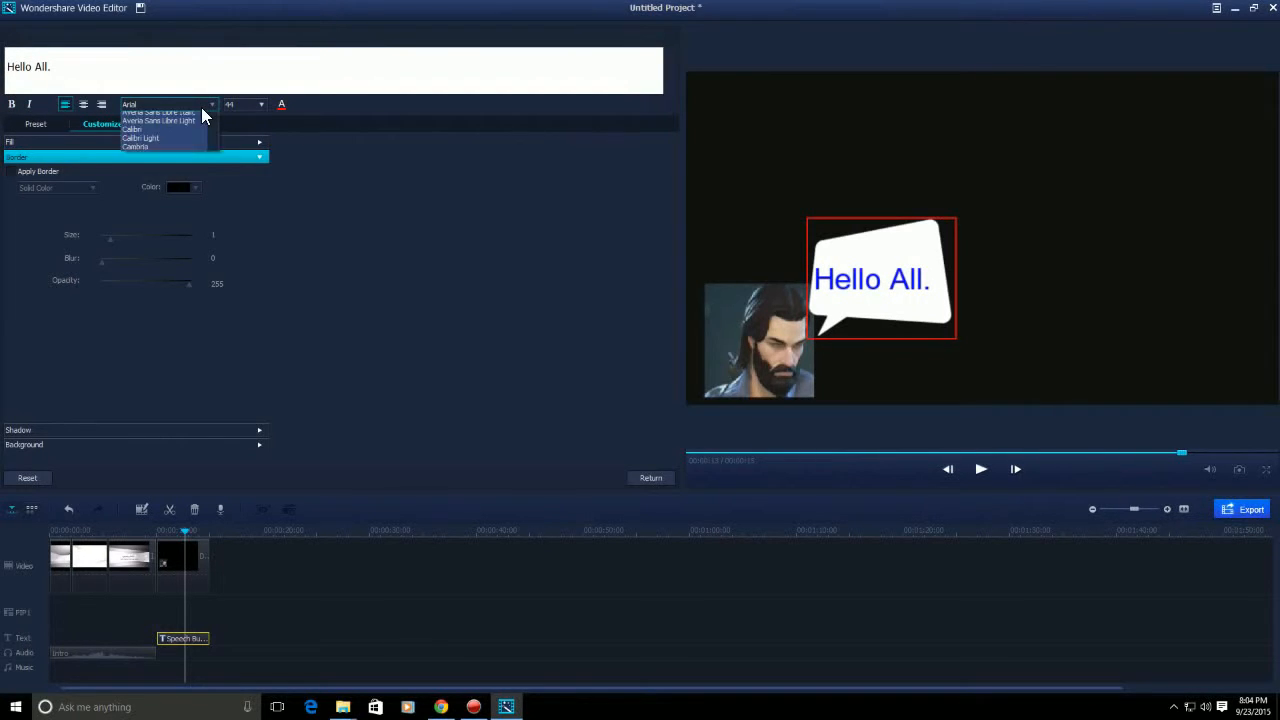
pyautogui.scroll(-2, 176, 142)
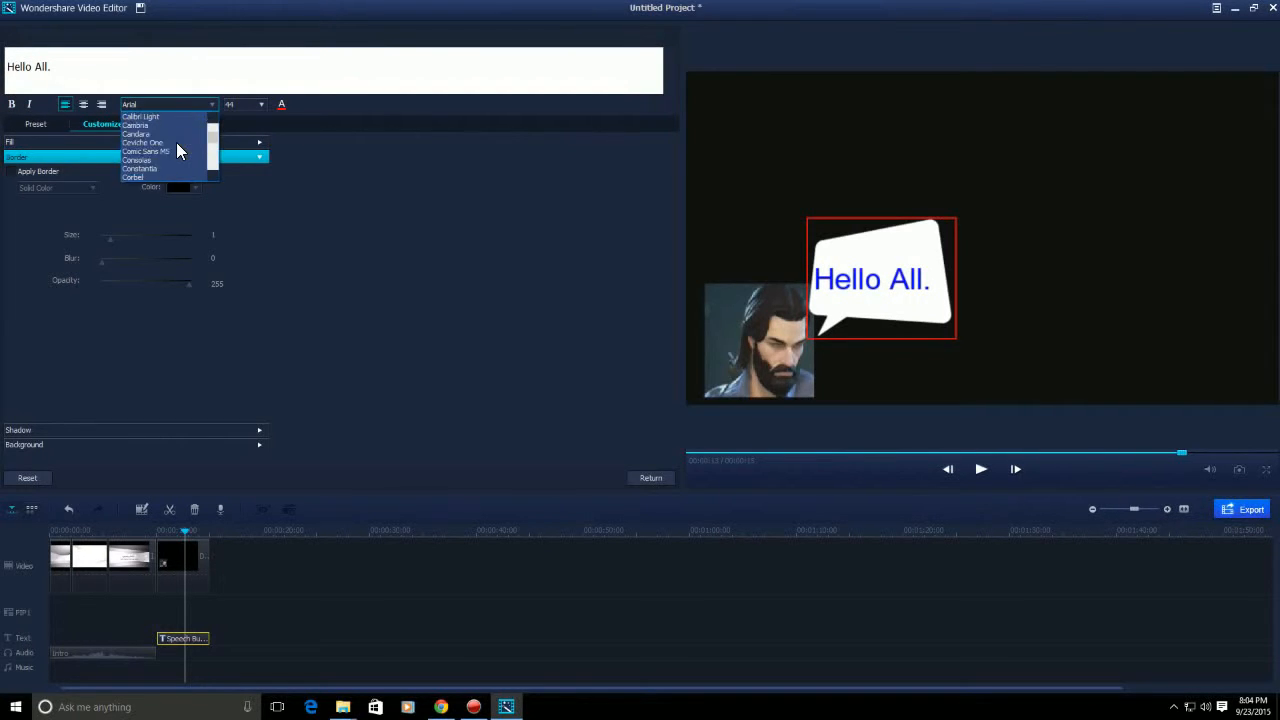
pyautogui.click(167, 151)
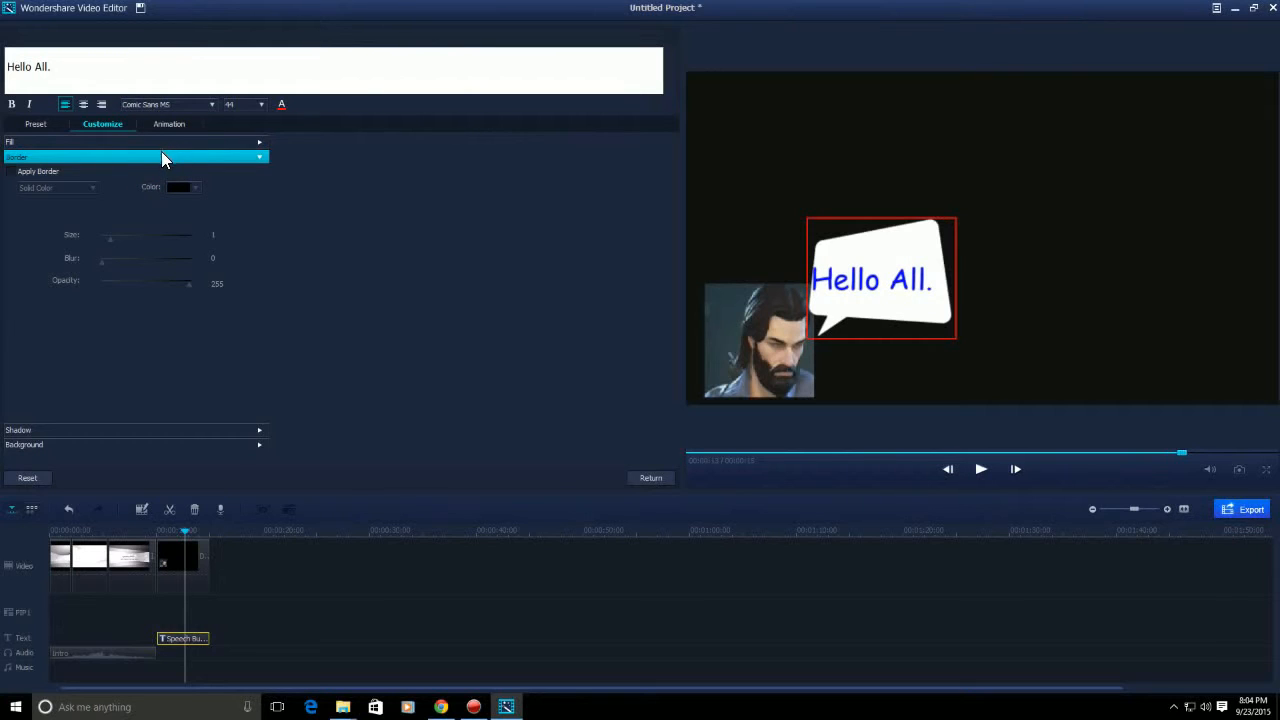
pyautogui.click(10, 70)
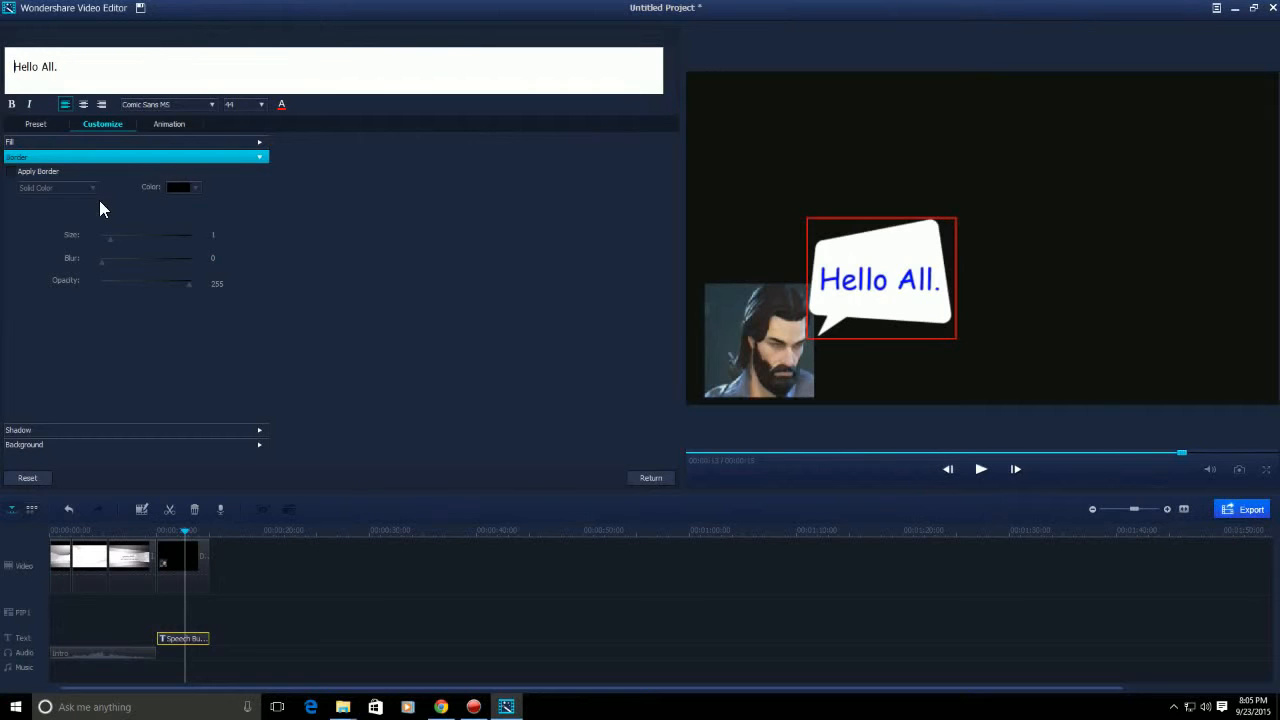
# Step: Turn on the border of the "Hello All." text with size 0 and a light blue color
pyautogui.click(18, 432)
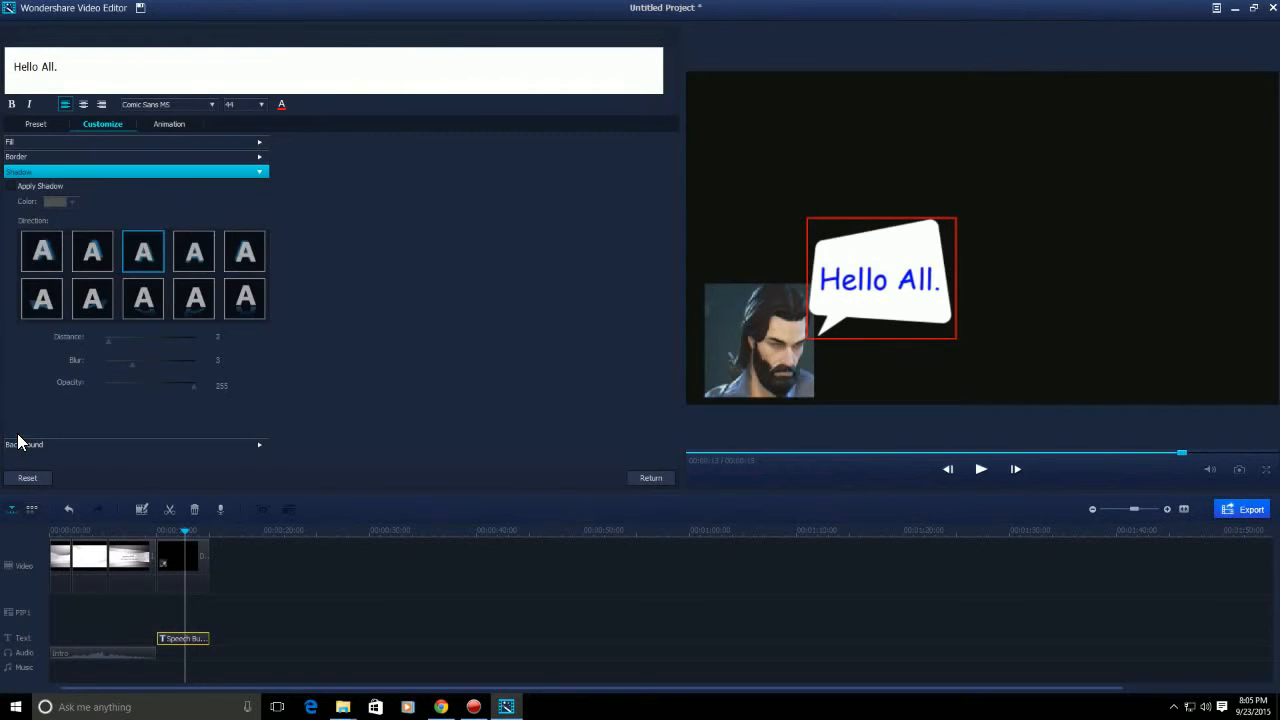
pyautogui.click(18, 157)
pyautogui.click(11, 172)
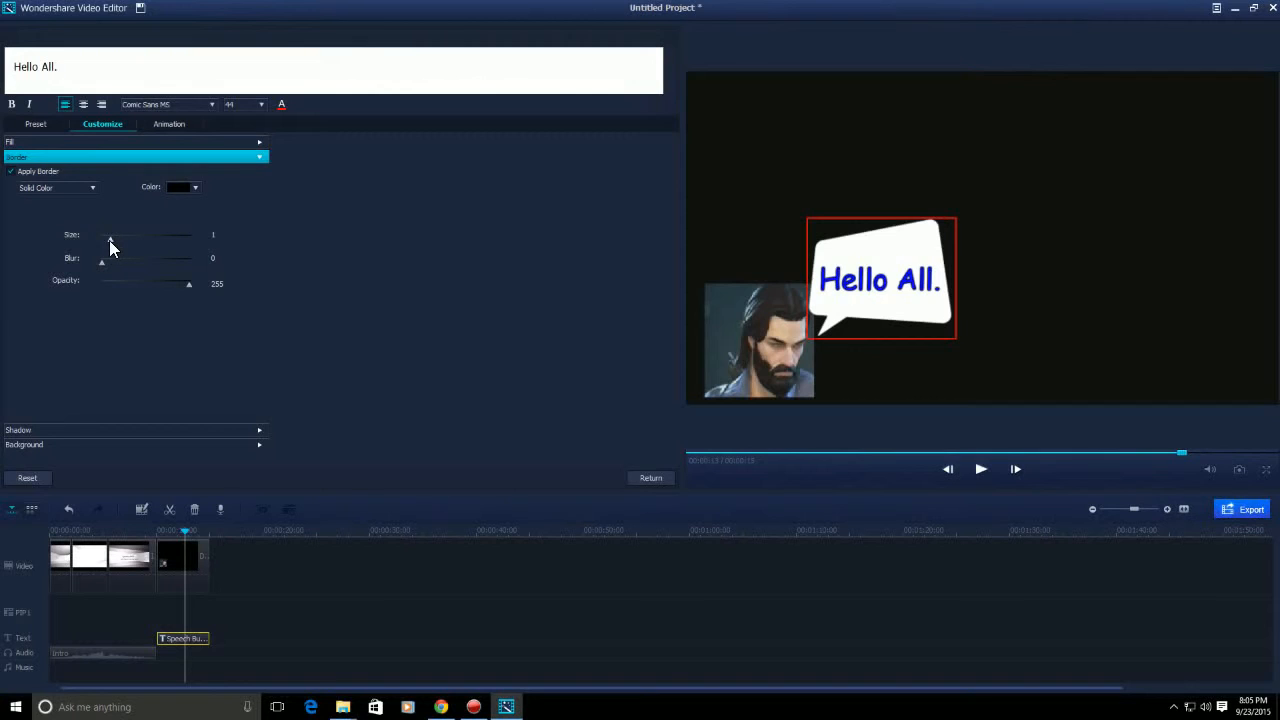
pyautogui.moveTo(109, 240); pyautogui.dragTo(101, 237)
pyautogui.moveTo(103, 237)
pyautogui.mouseDown()
pyautogui.moveTo(114, 239)
pyautogui.moveTo(101, 240)
pyautogui.mouseUp()
pyautogui.click(179, 188)
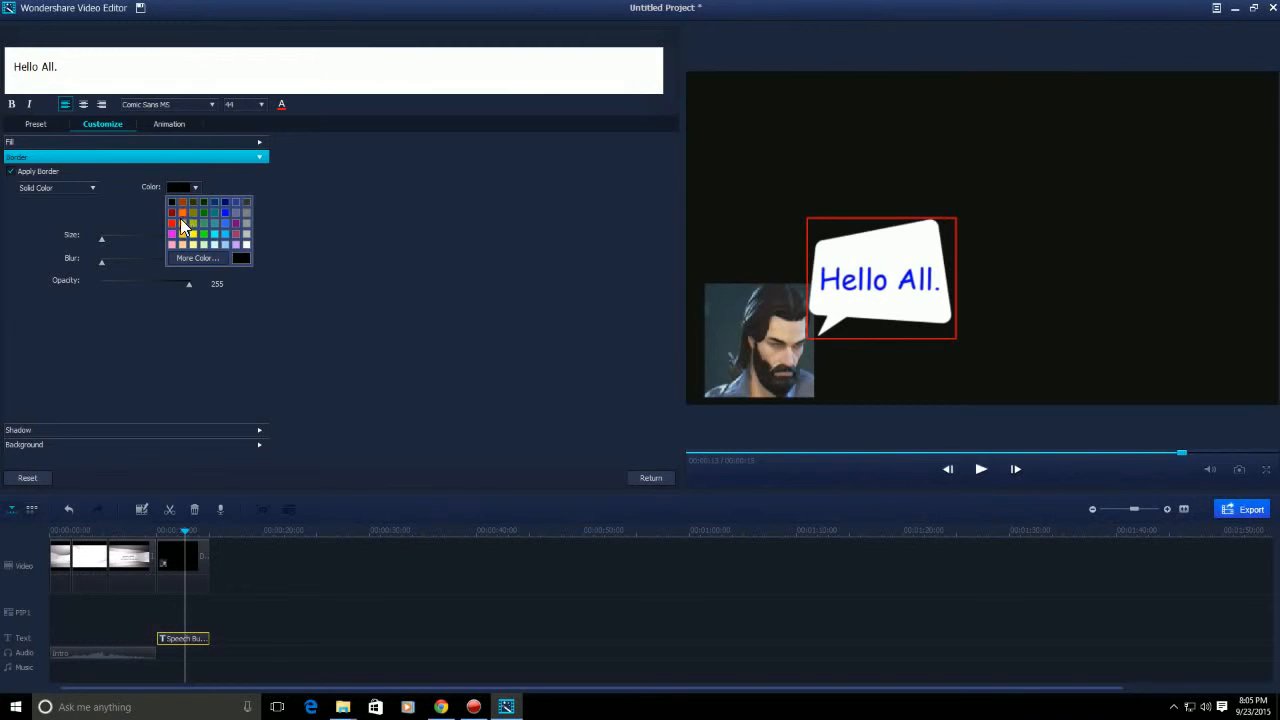
pyautogui.click(226, 223)
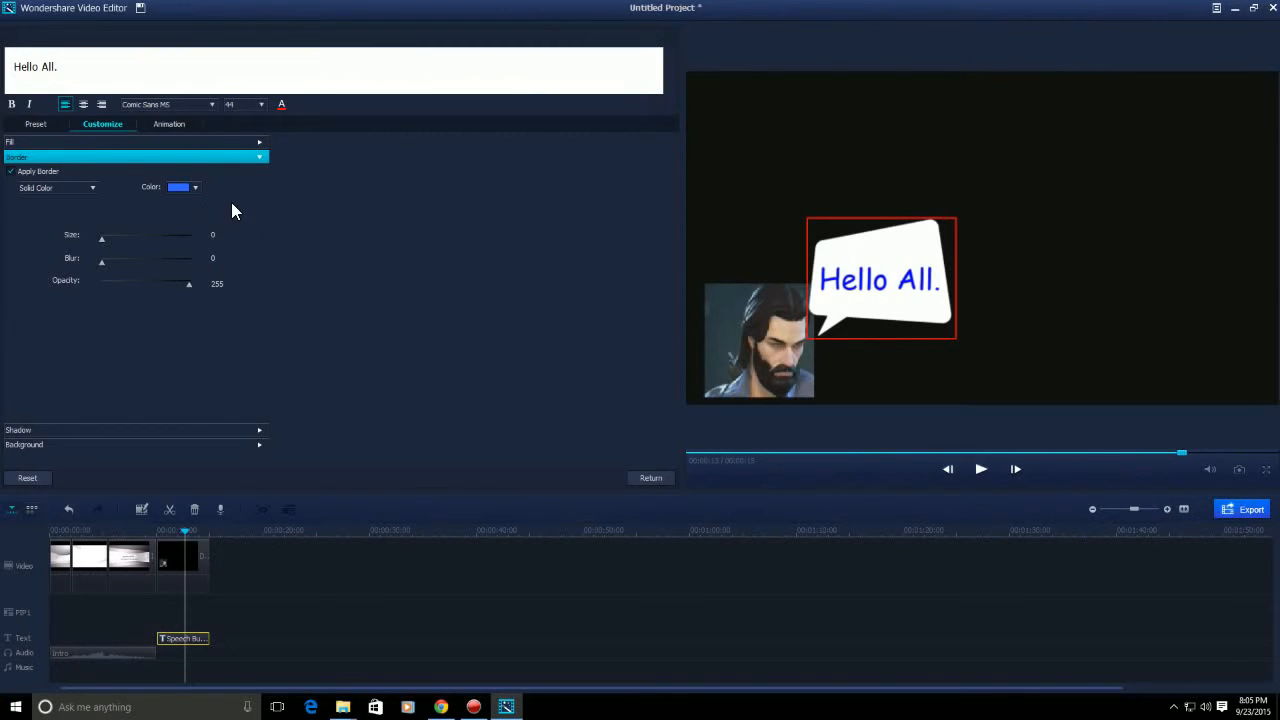
# Step: Try border size 1, change the text's border color to red, and set the border size to 10
pyautogui.moveTo(103, 241)
pyautogui.mouseDown()
pyautogui.moveTo(187, 244)
pyautogui.moveTo(113, 243)
pyautogui.mouseUp()
pyautogui.click(172, 187)
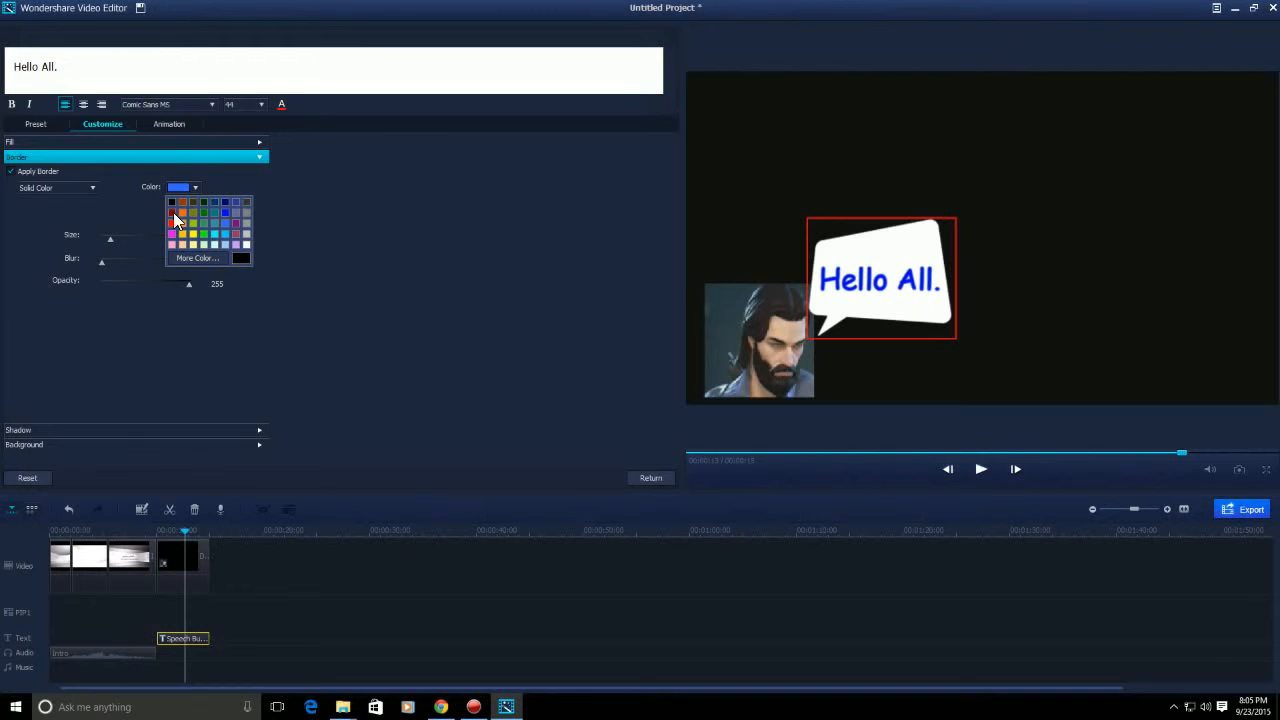
pyautogui.click(172, 225)
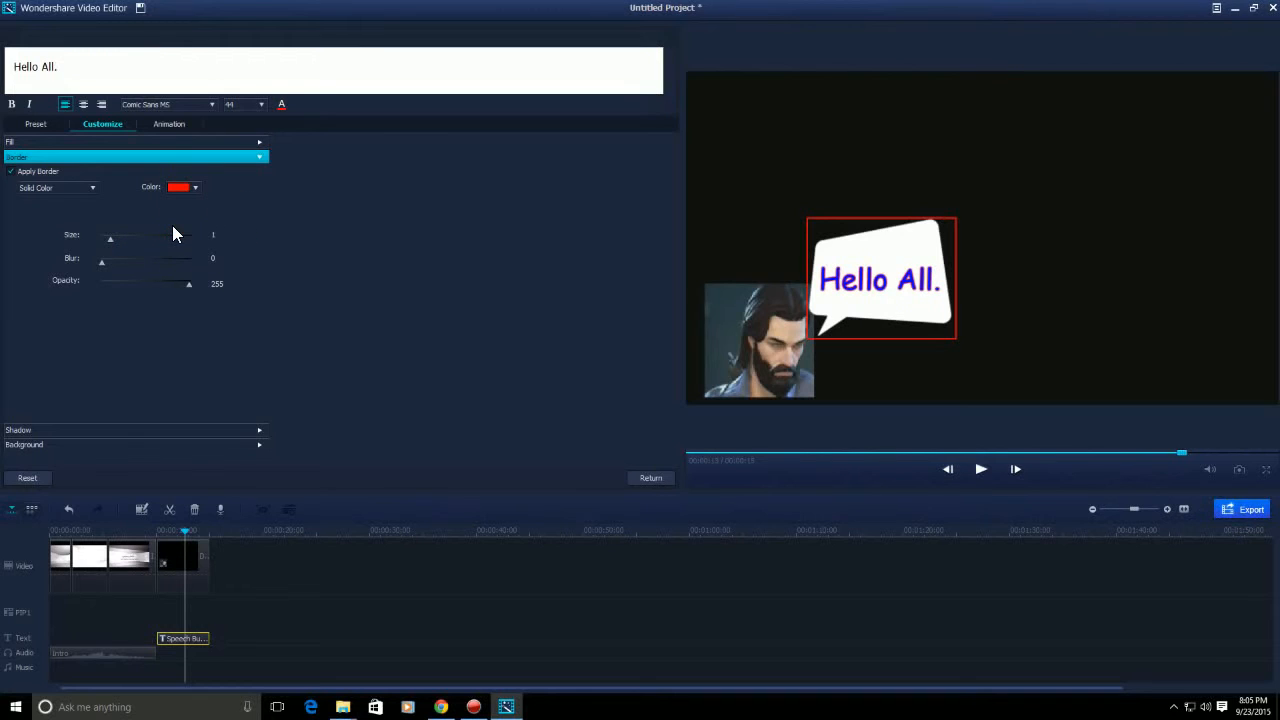
pyautogui.moveTo(113, 241); pyautogui.dragTo(193, 238)
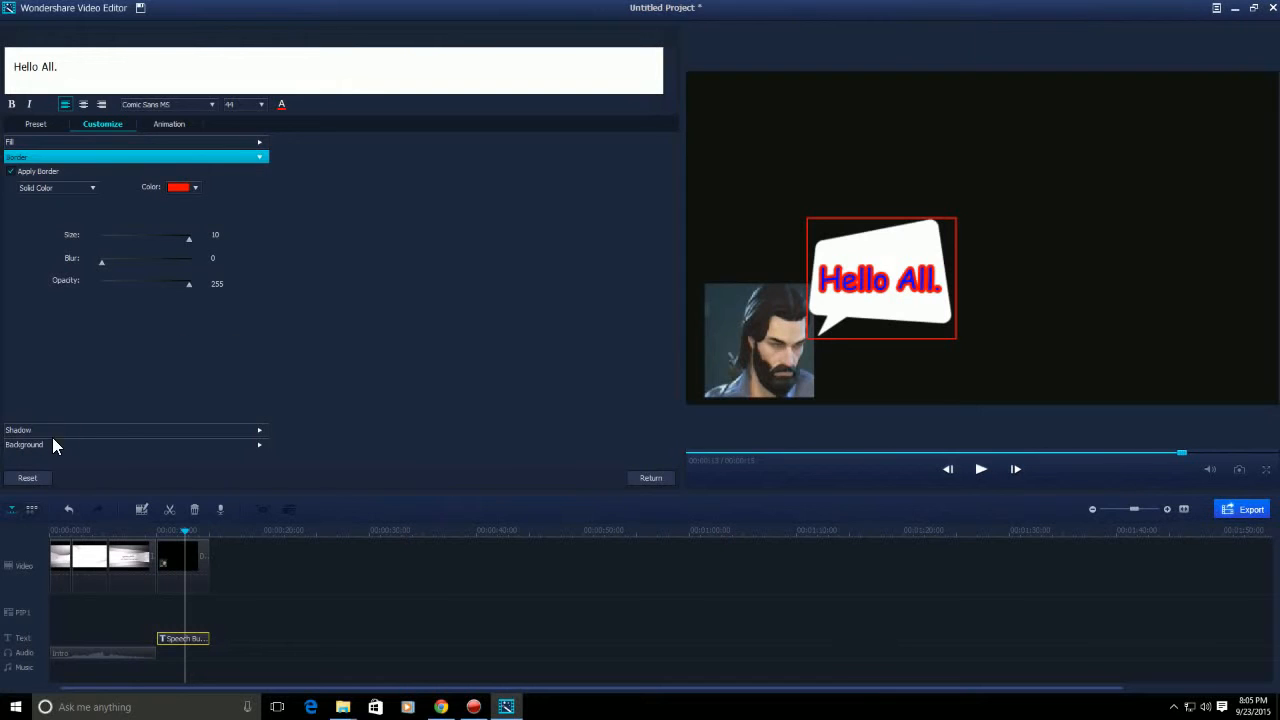
# Step: Turn on the shadow of the "Hello All." text, try several directions, and settle on the second direction in the lower row
pyautogui.click(23, 431)
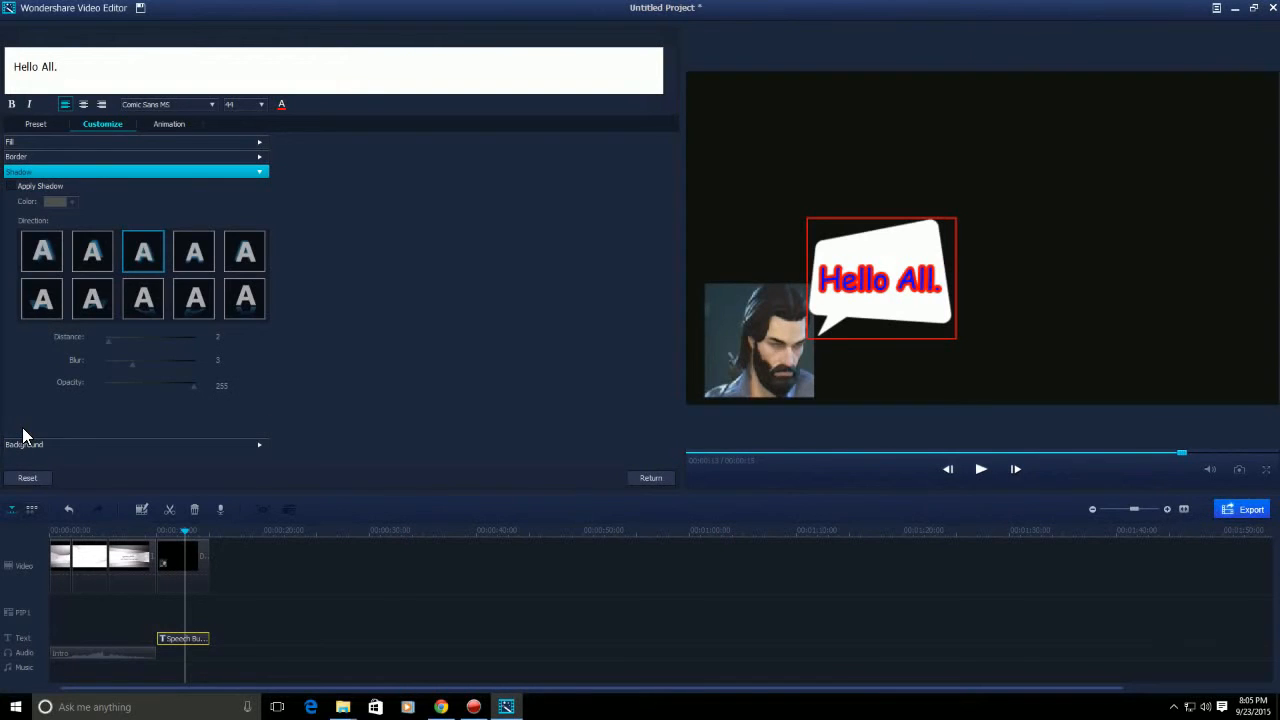
pyautogui.click(11, 186)
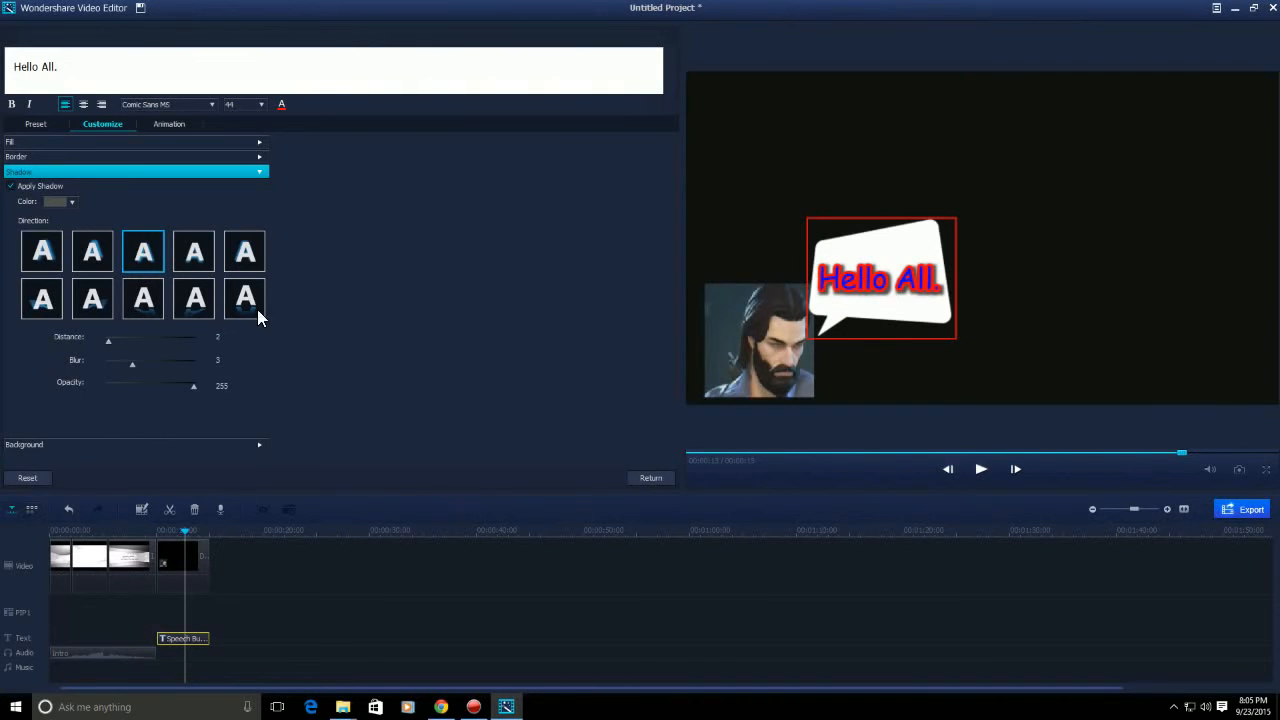
pyautogui.click(143, 299)
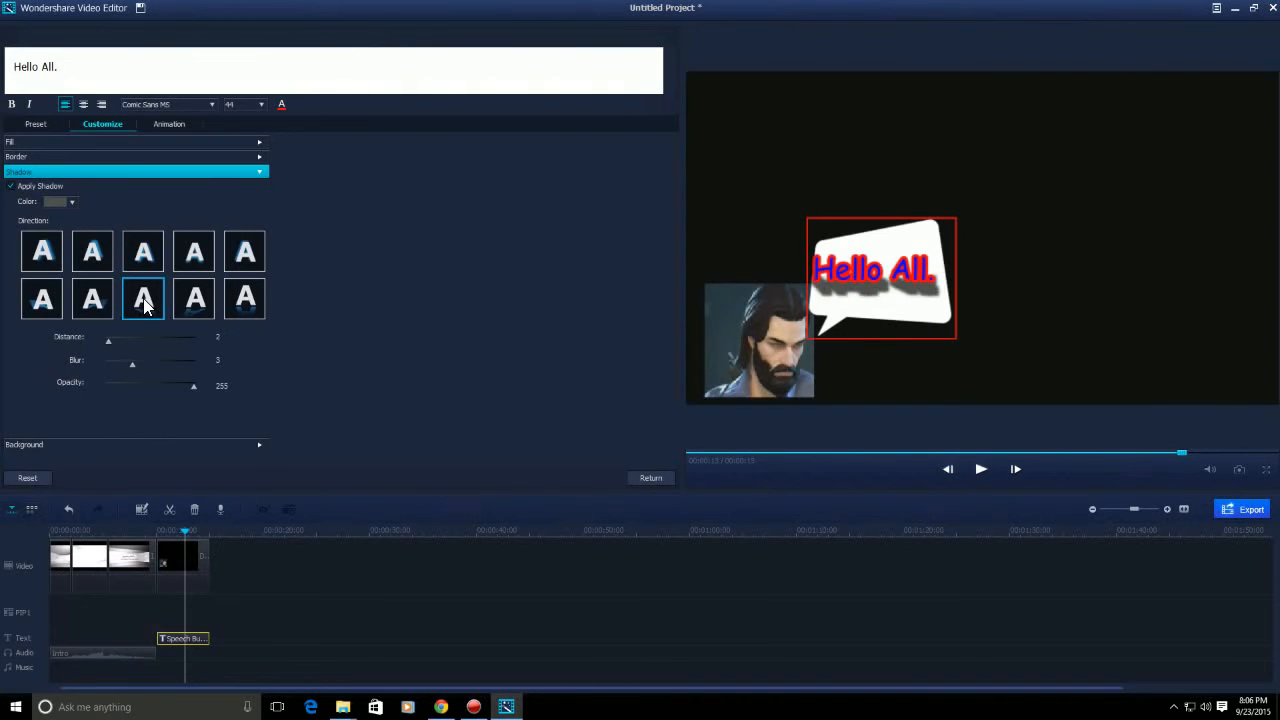
pyautogui.click(198, 305)
pyautogui.click(247, 305)
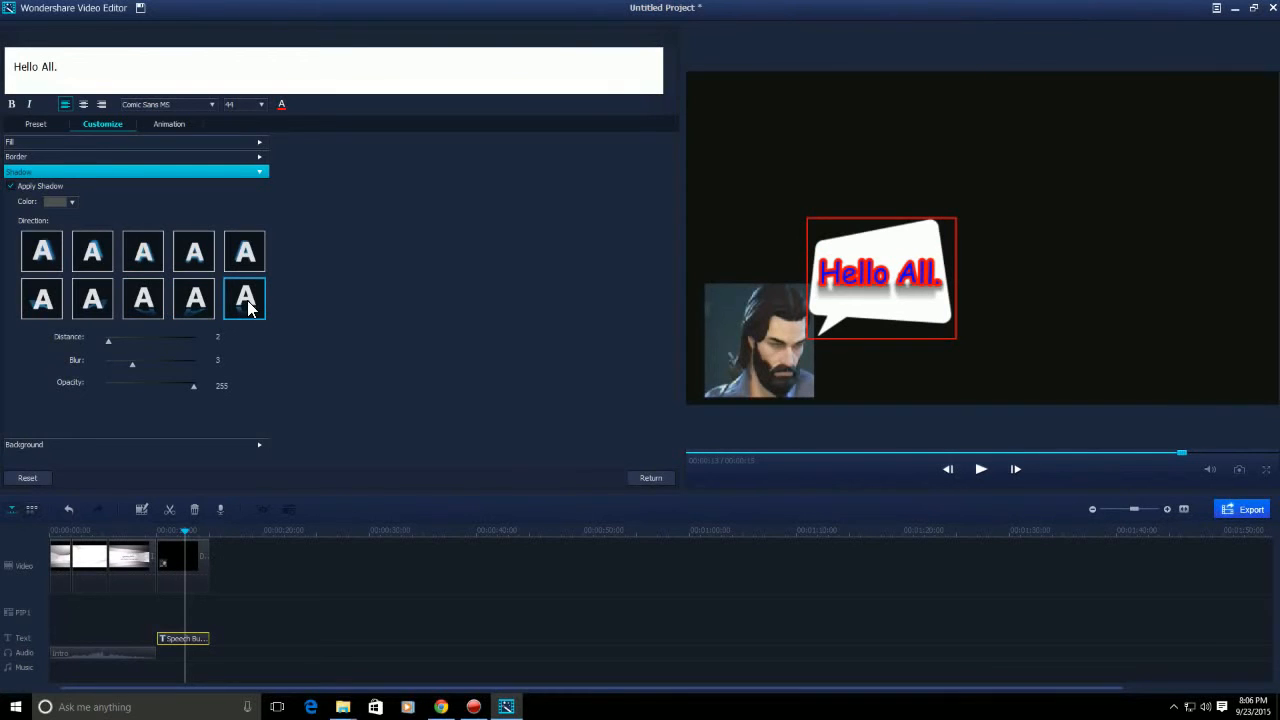
pyautogui.click(49, 304)
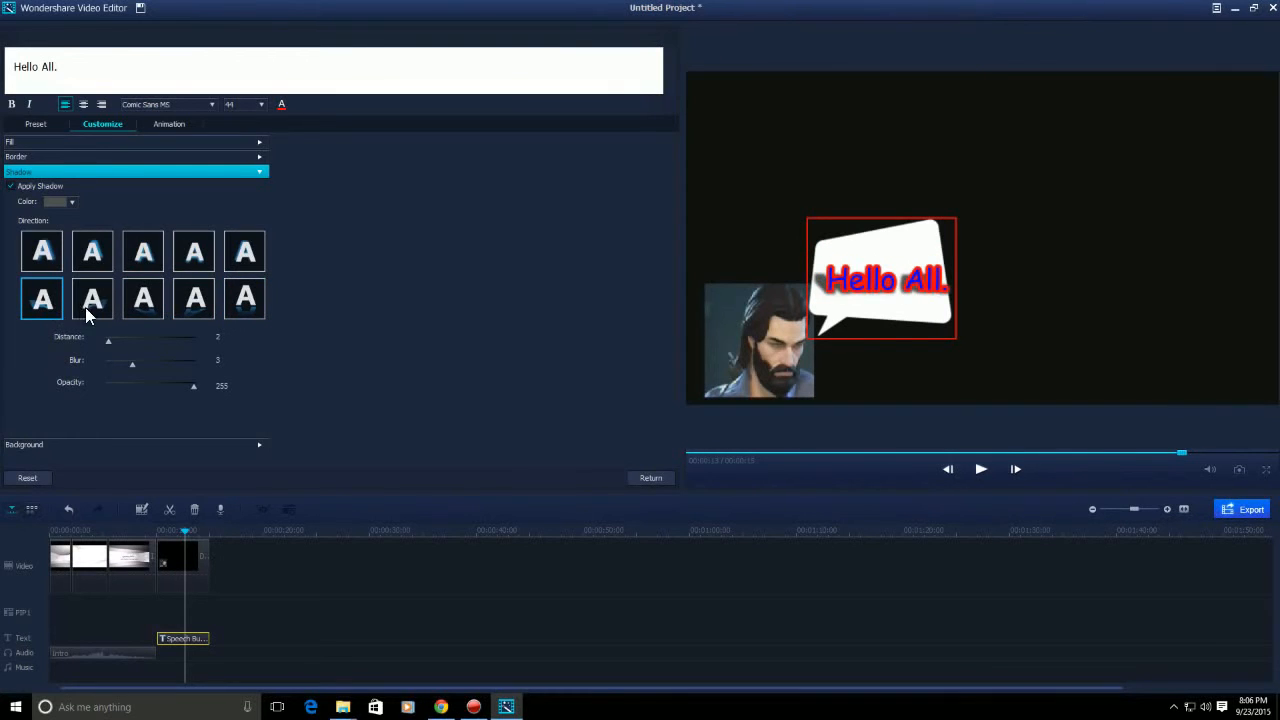
pyautogui.click(95, 308)
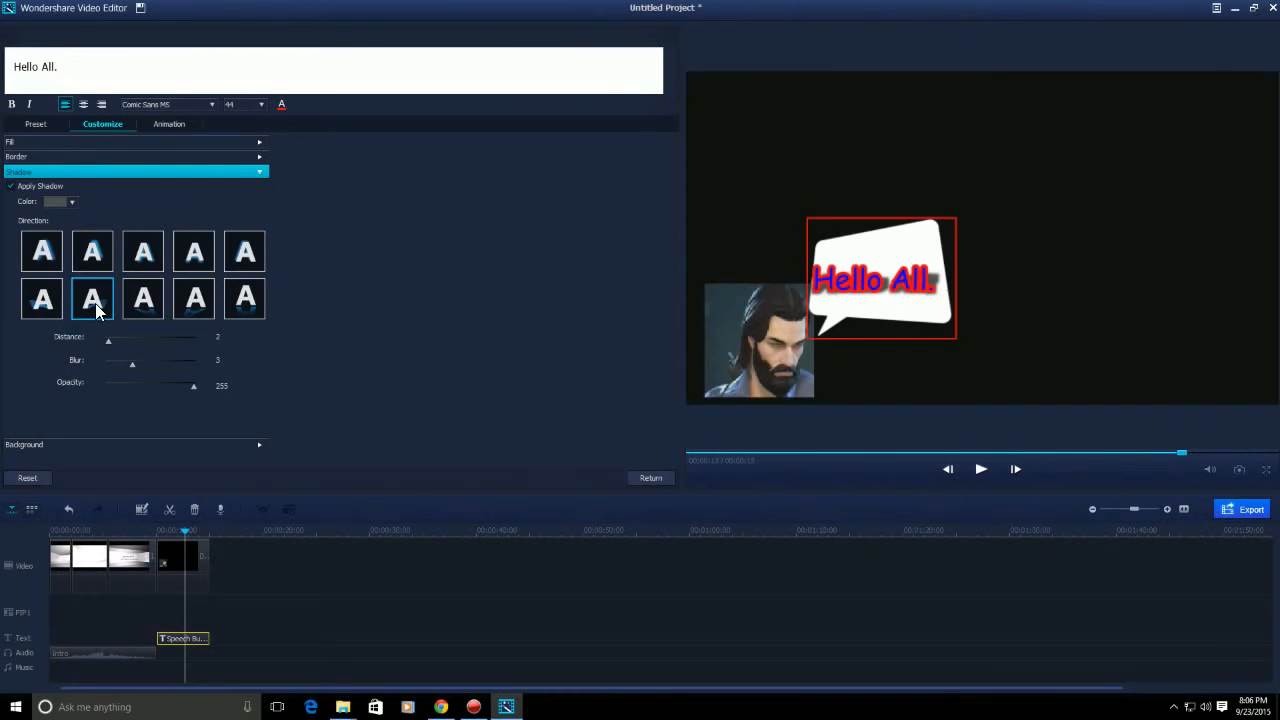
pyautogui.click(257, 256)
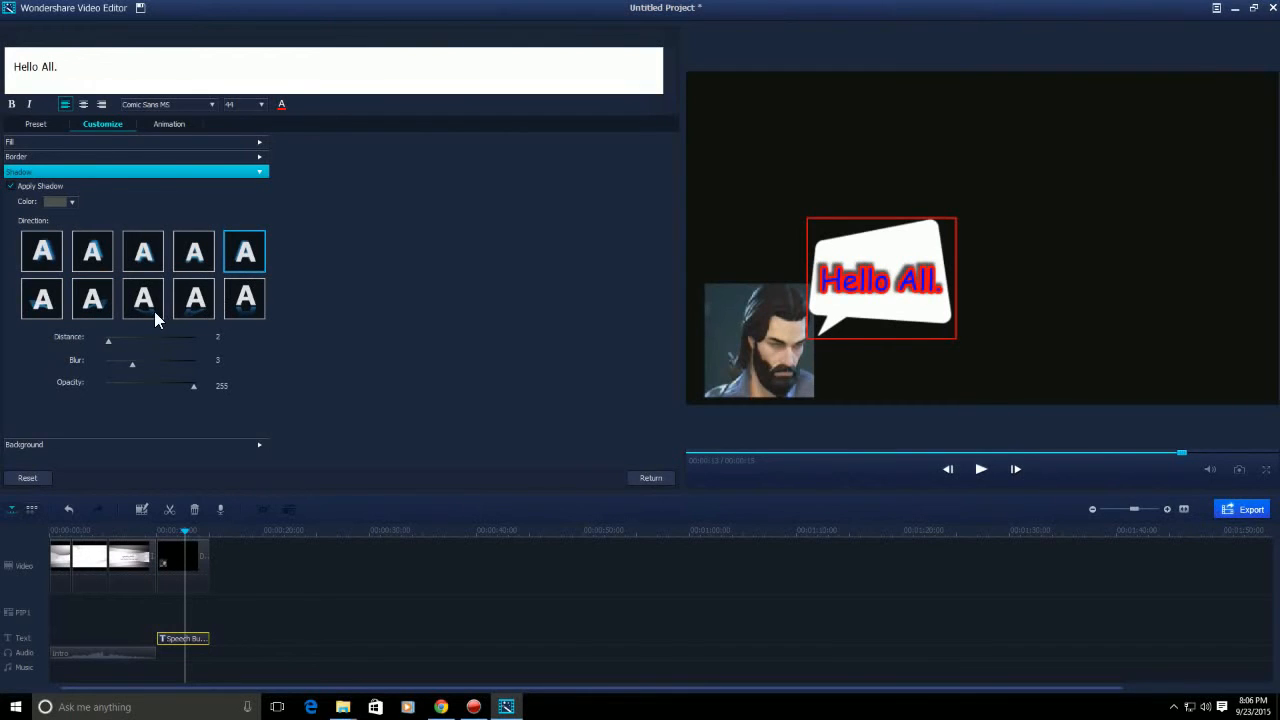
pyautogui.click(98, 310)
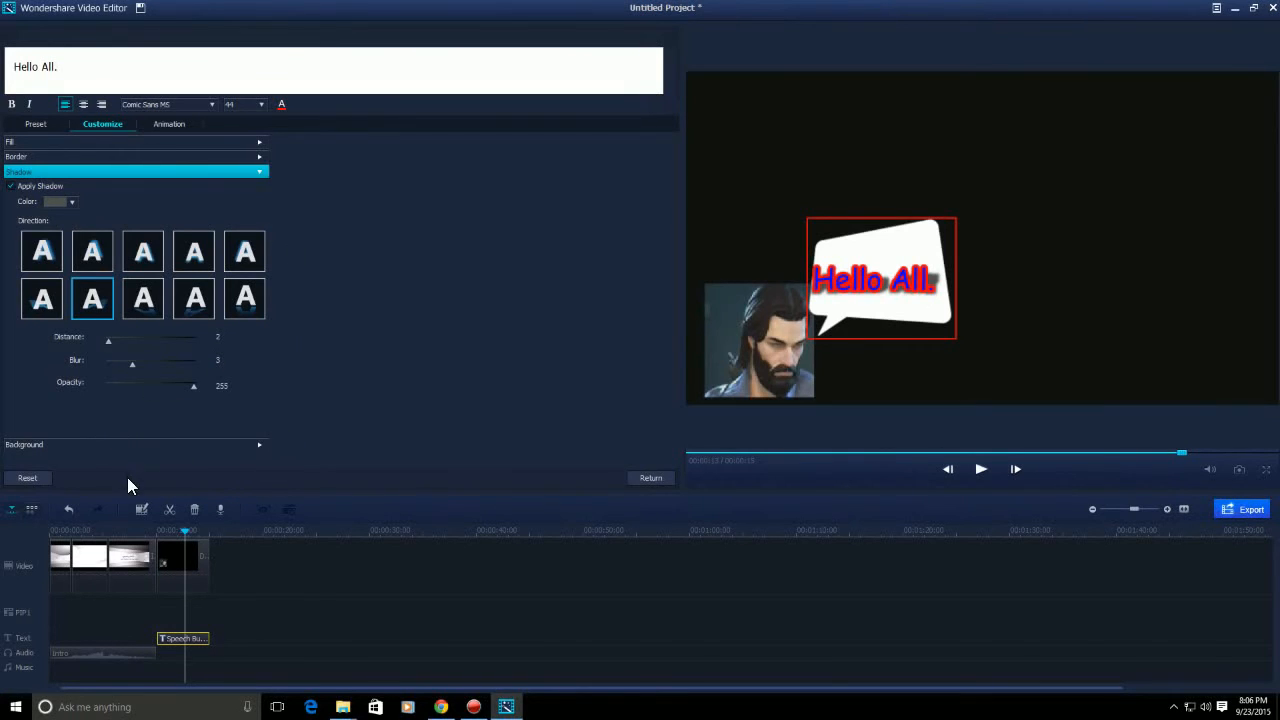
# Step: Move the playhead to about 9 seconds, near the intro clip's end, and leave the text editor for the media library
pyautogui.click(150, 530)
pyautogui.click(264, 603)
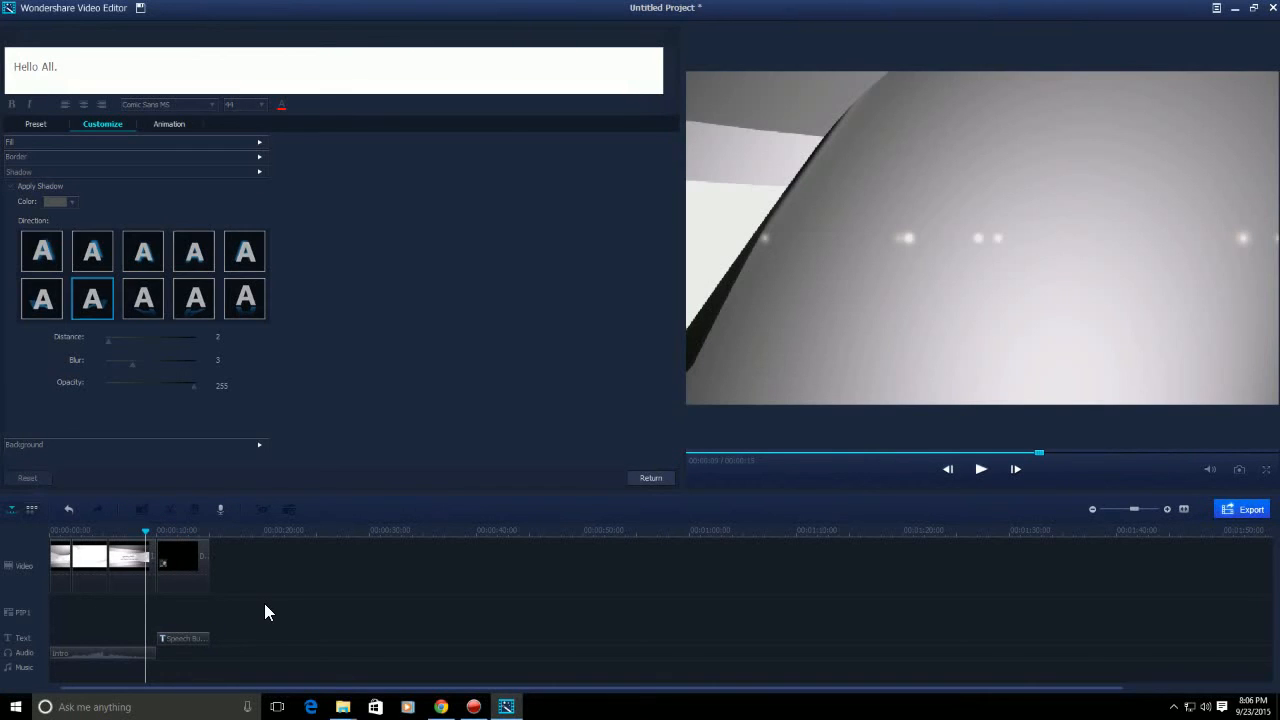
pyautogui.click(651, 479)
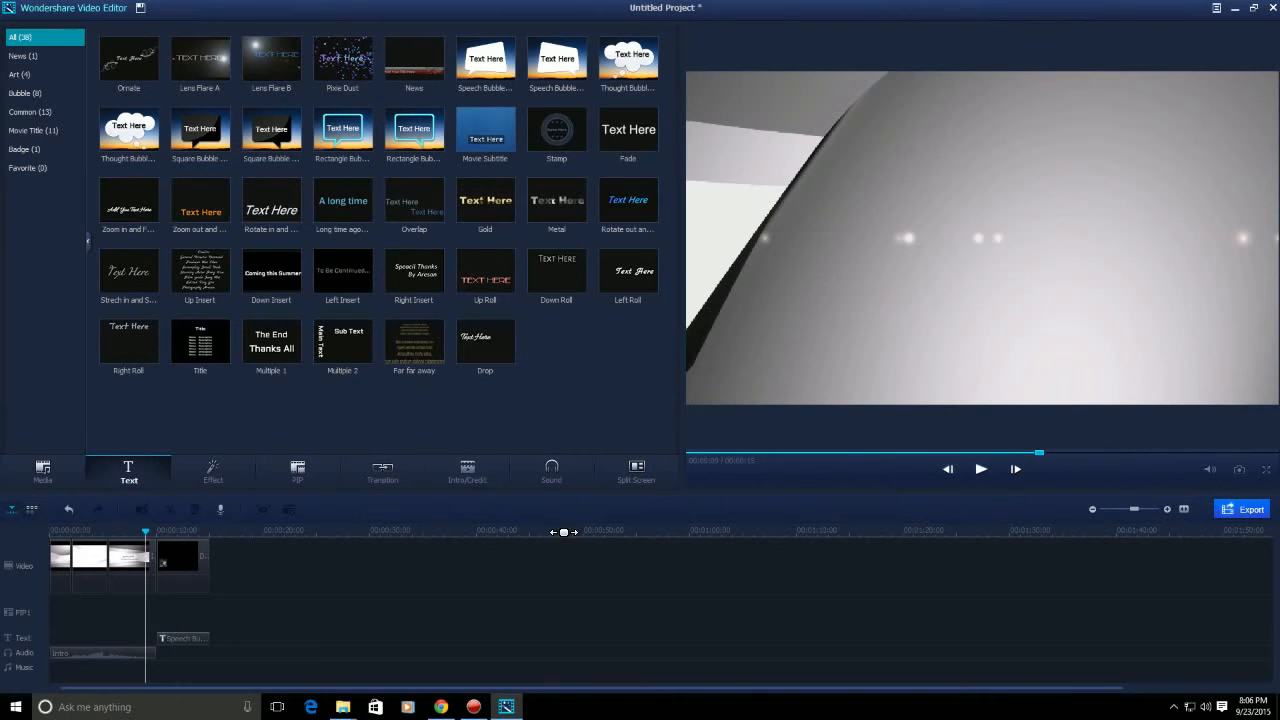
pyautogui.click(44, 472)
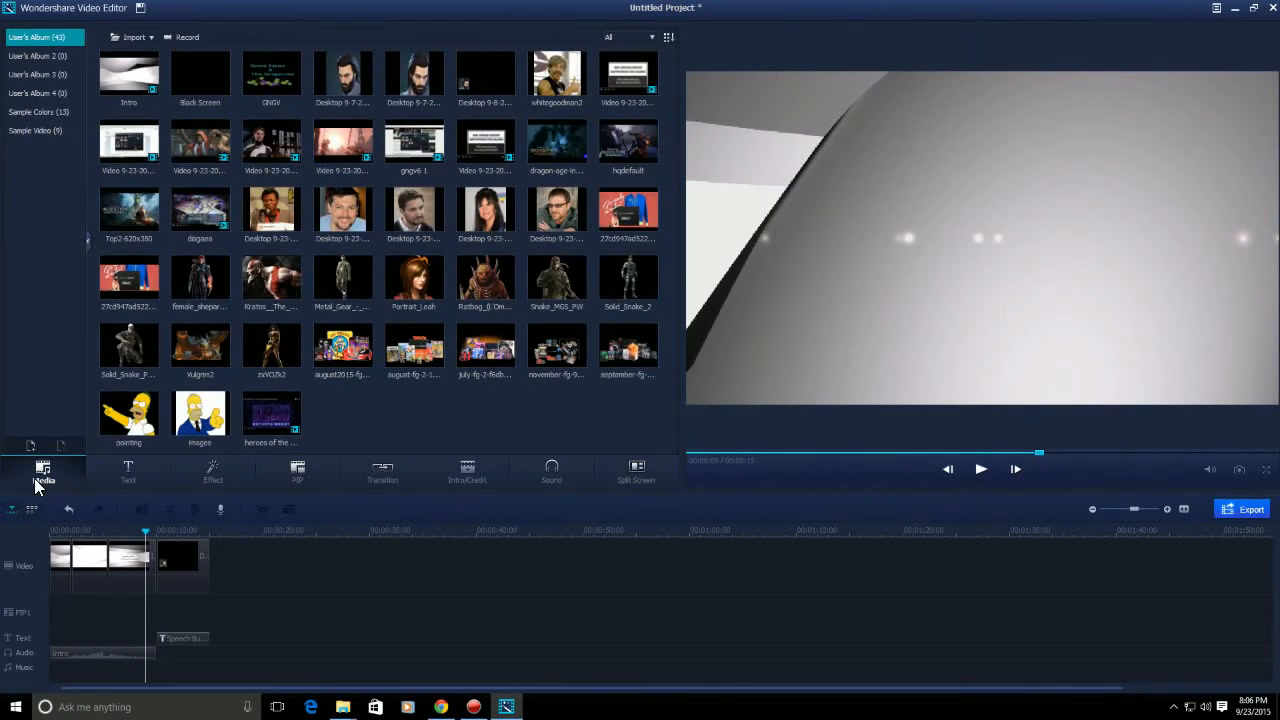